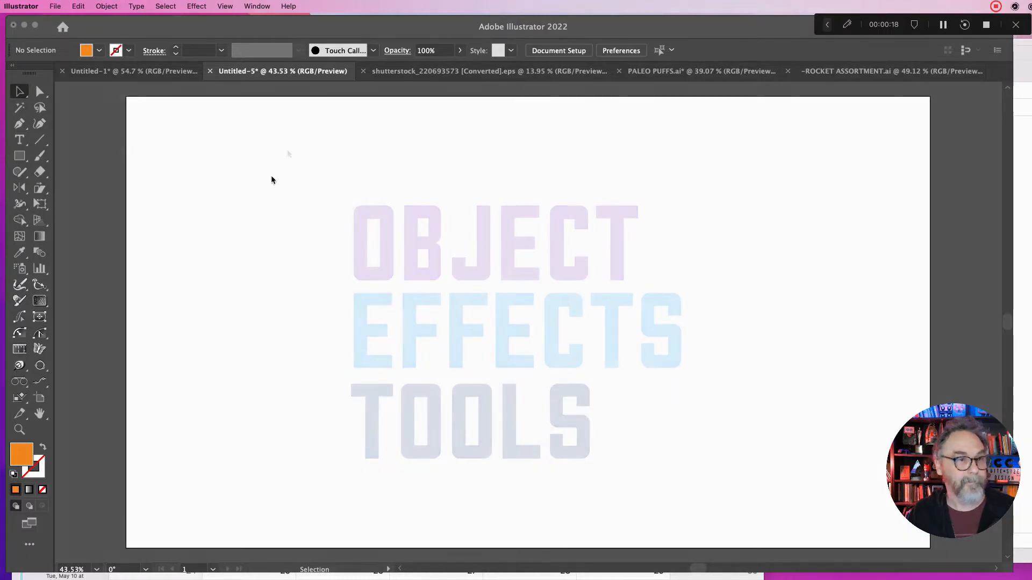
In ROCKET ASSORTMENT.ai, select and copy the yellow rocket with its trail, the dark red jet, and the upper red rocket with its stars.
click(396, 76)
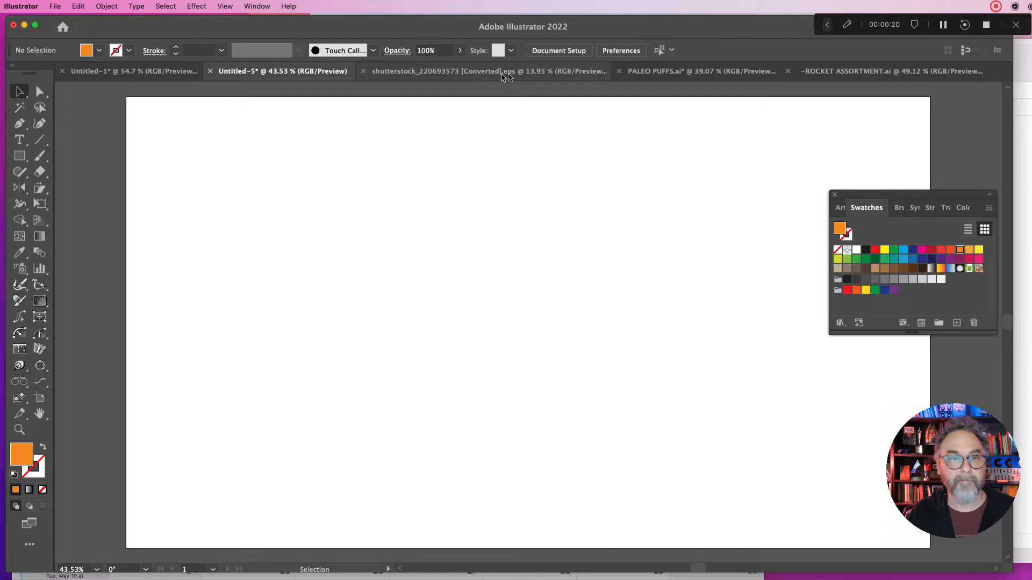
click(842, 72)
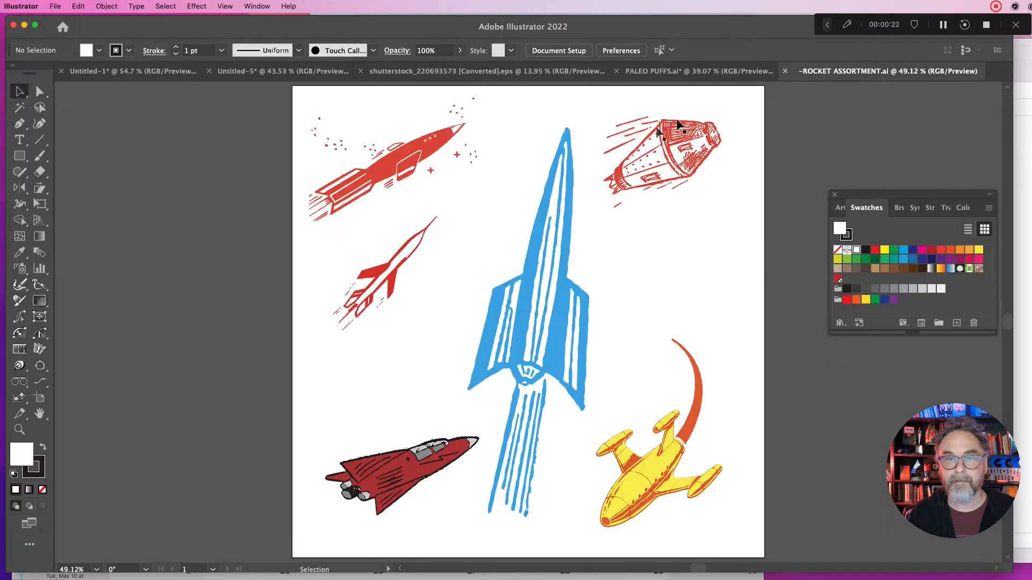
click(640, 459)
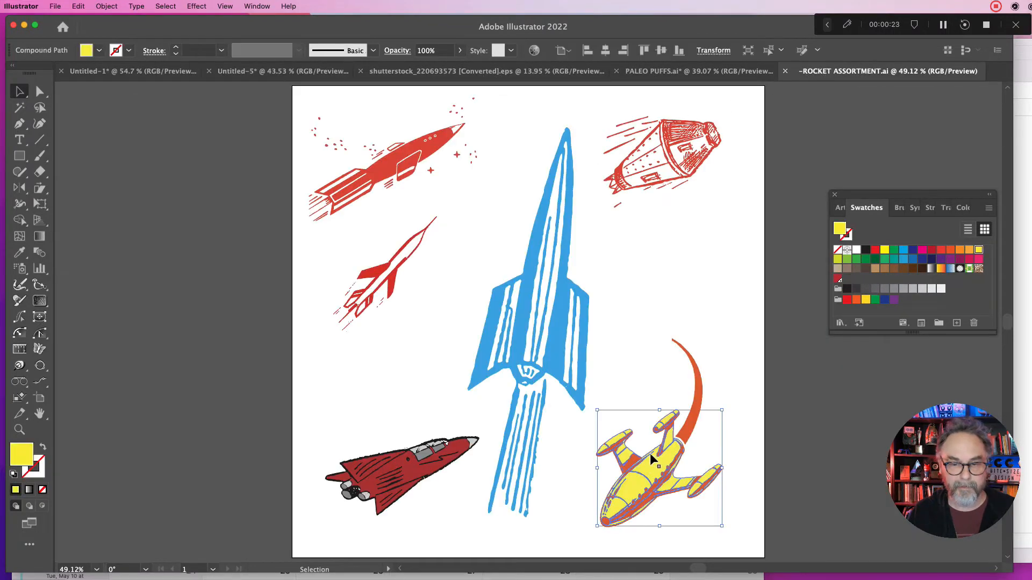
shift+click(693, 404)
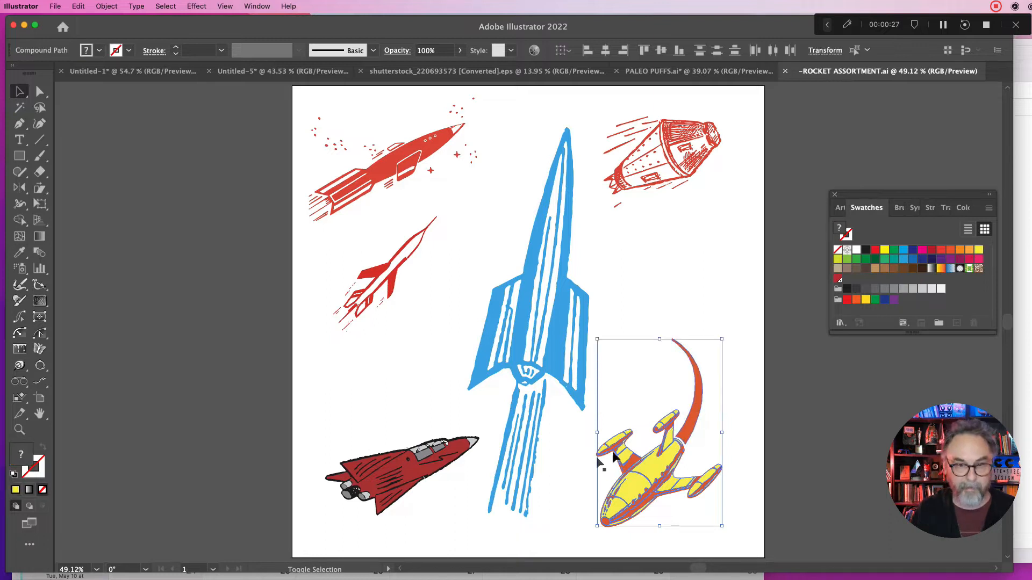
shift+click(446, 467)
shift+click(391, 175)
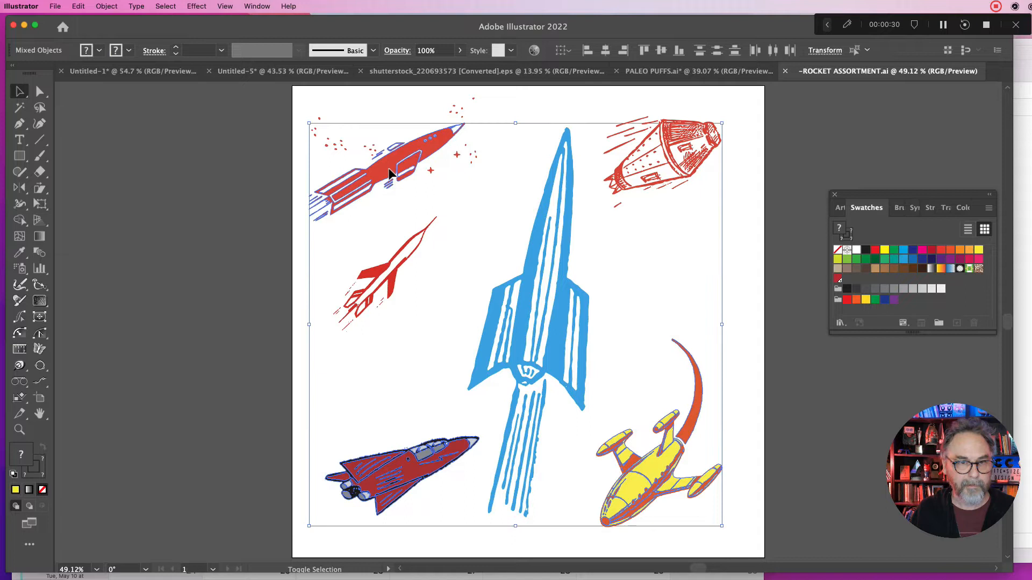
drag(304, 103, 497, 198)
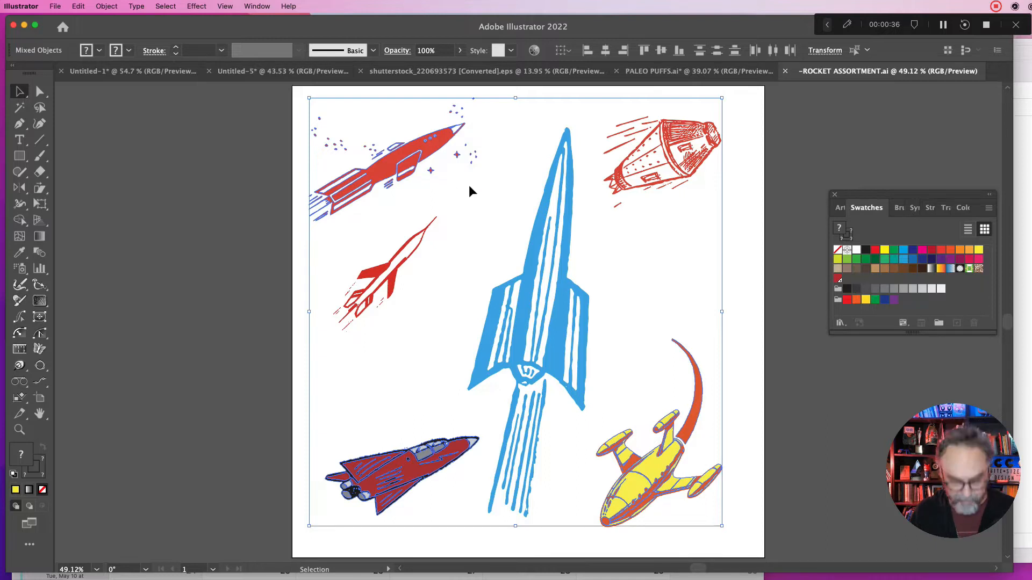
Paste the copied rockets into Untitled-5 and arrange the red rocket and the dark red jet side by side along the artboard's upper edge.
click(282, 71)
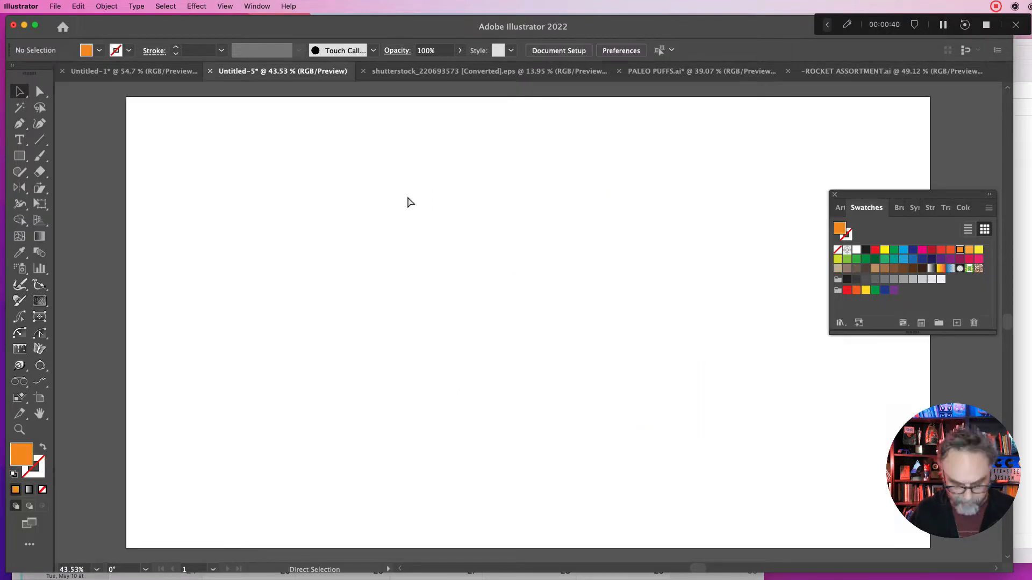
key(super+v)
click(302, 135)
drag(297, 127, 533, 247)
drag(450, 179, 278, 157)
drag(312, 387, 498, 503)
drag(478, 446, 498, 100)
Return to ROCKET ASSORTMENT.ai, clear the selection, and display the Layers panel.
click(830, 75)
click(753, 427)
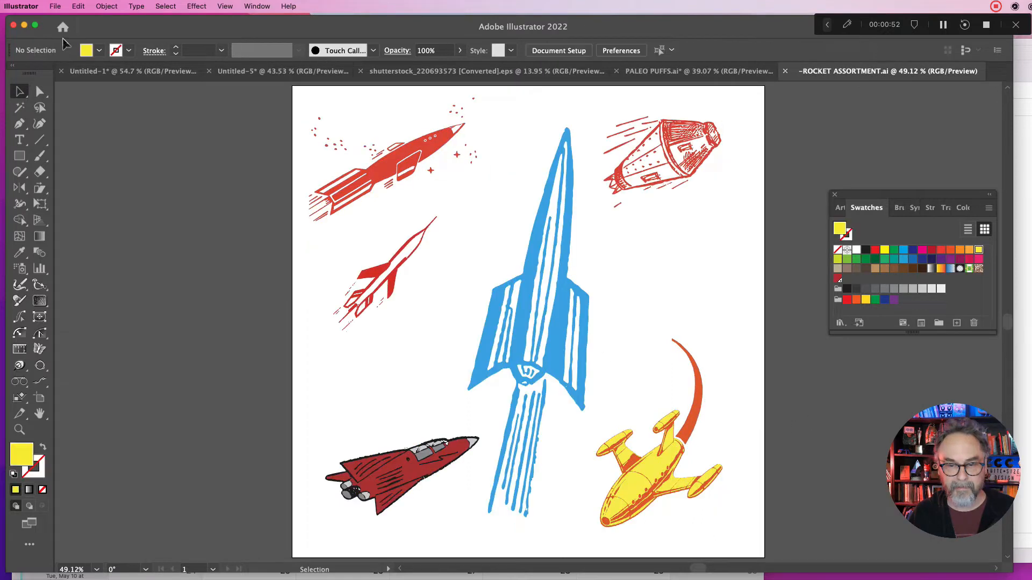
click(107, 6)
mouse_move(89, 5)
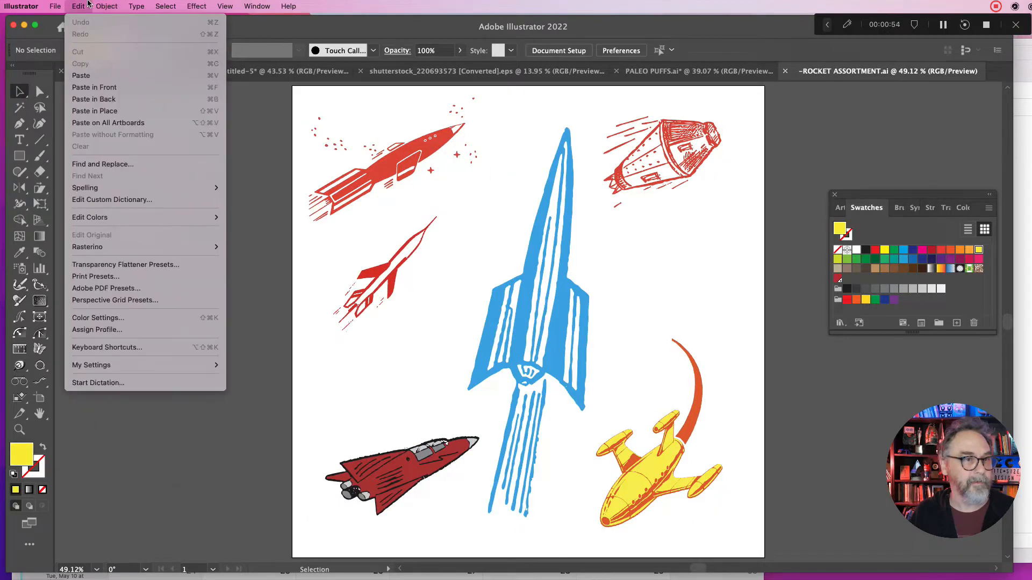
click(608, 295)
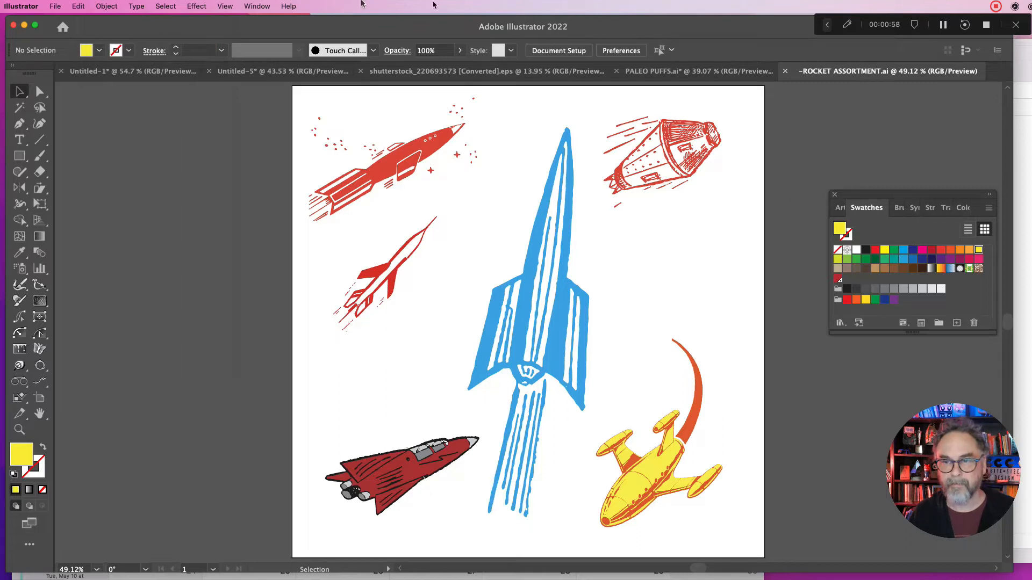
click(252, 5)
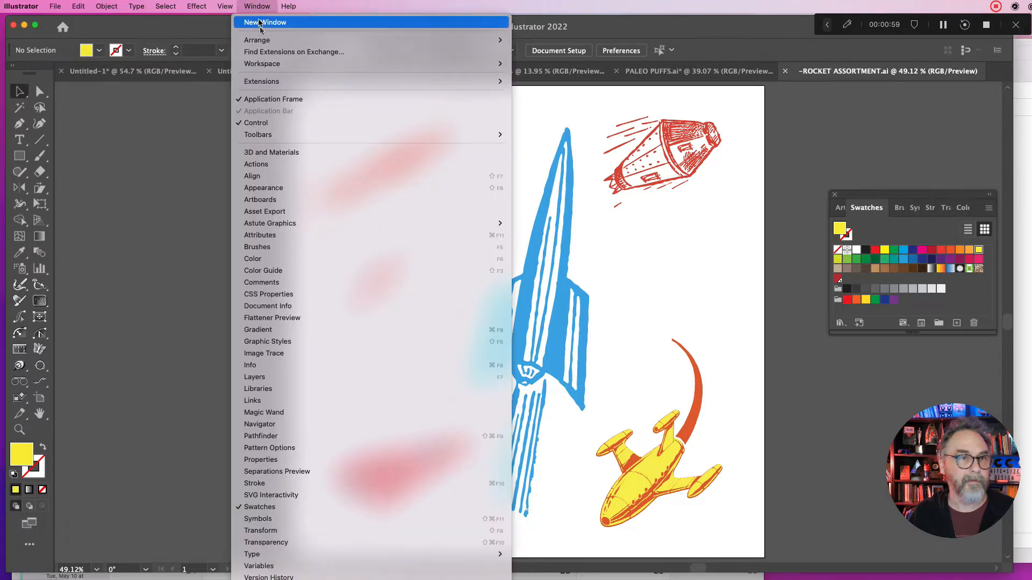
click(314, 380)
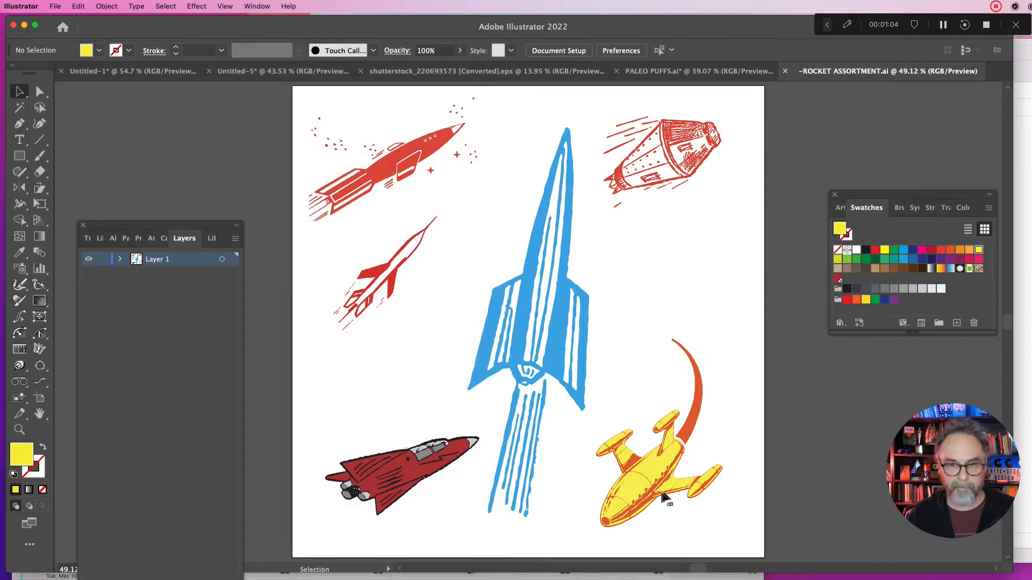
Try moving the yellow detail shape off the rocket's orange base, and undo the moves.
drag(652, 489, 700, 504)
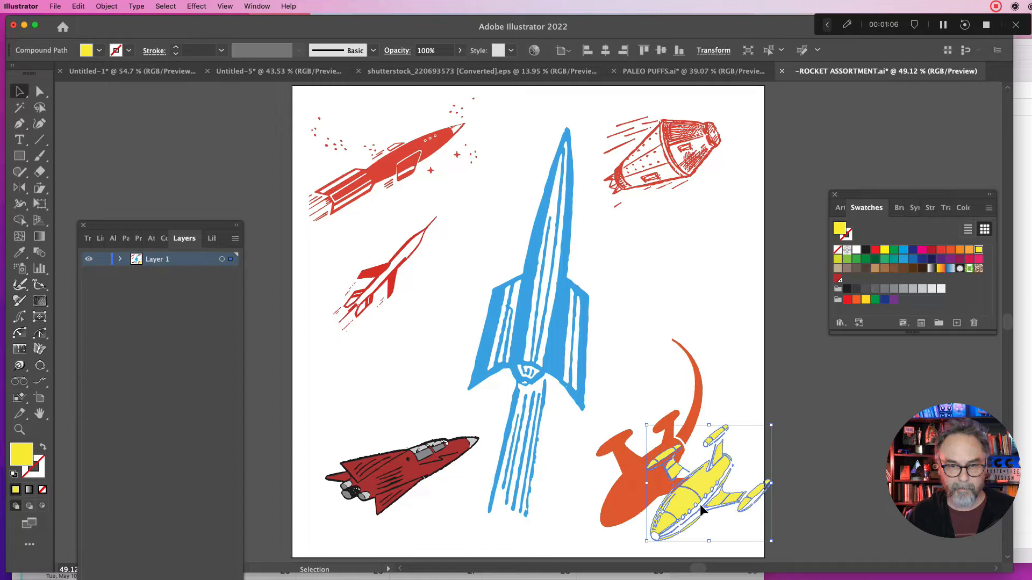
key(super+z)
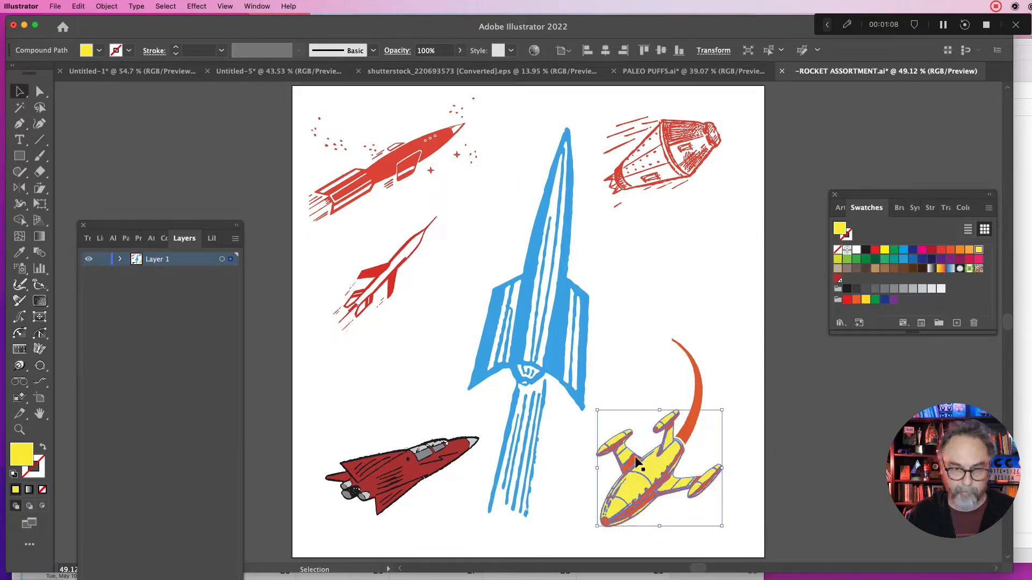
click(633, 459)
drag(633, 459, 737, 469)
key(super+z)
Select and copy the complete yellow rocket, including its yellow shape, orange base and curved trail.
drag(730, 411, 637, 505)
key(a)
key(v)
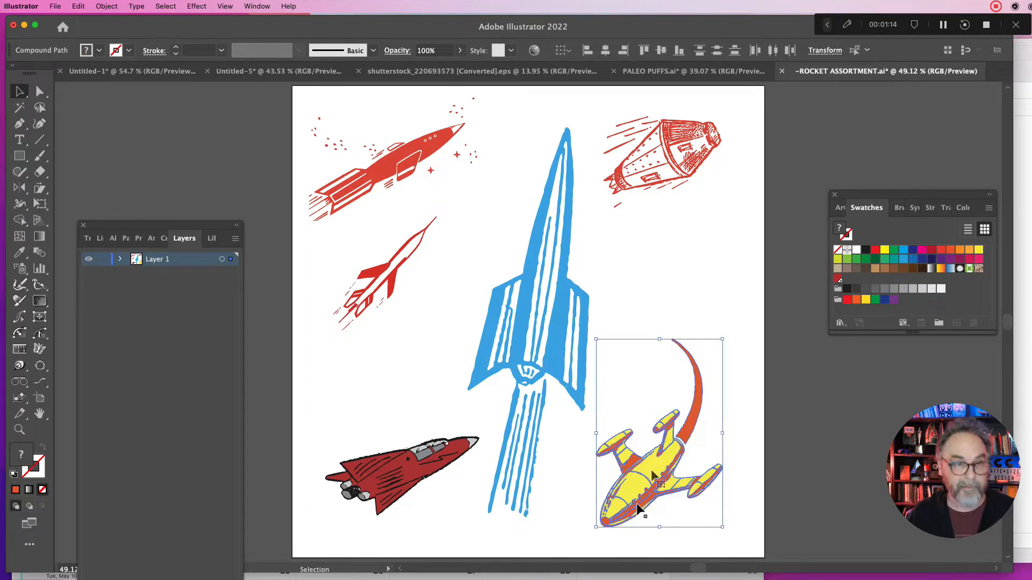
Delete the incomplete yellow rocket in Untitled-5 and paste the complete copy in its place.
click(227, 75)
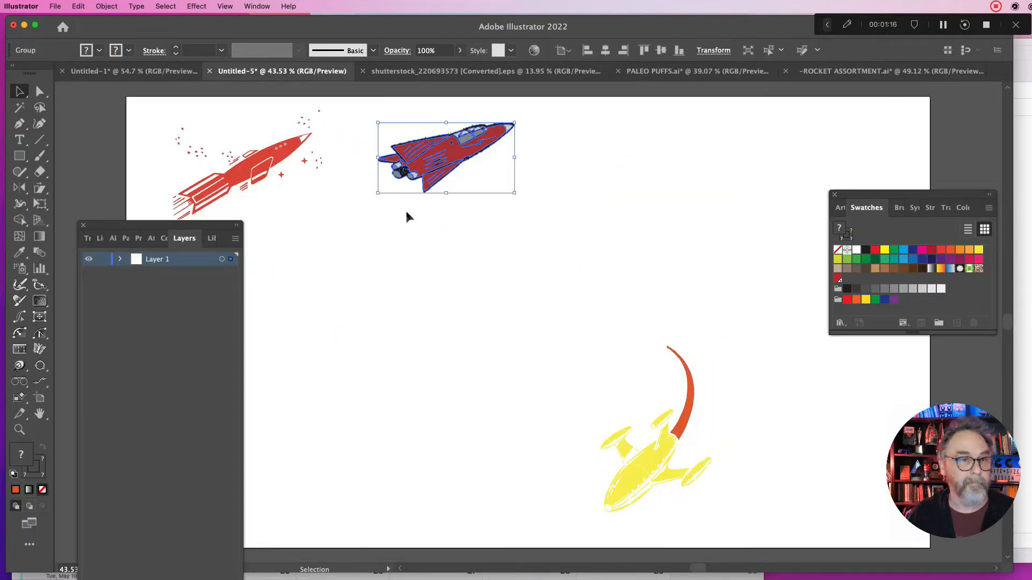
drag(571, 308, 742, 528)
key(Return)
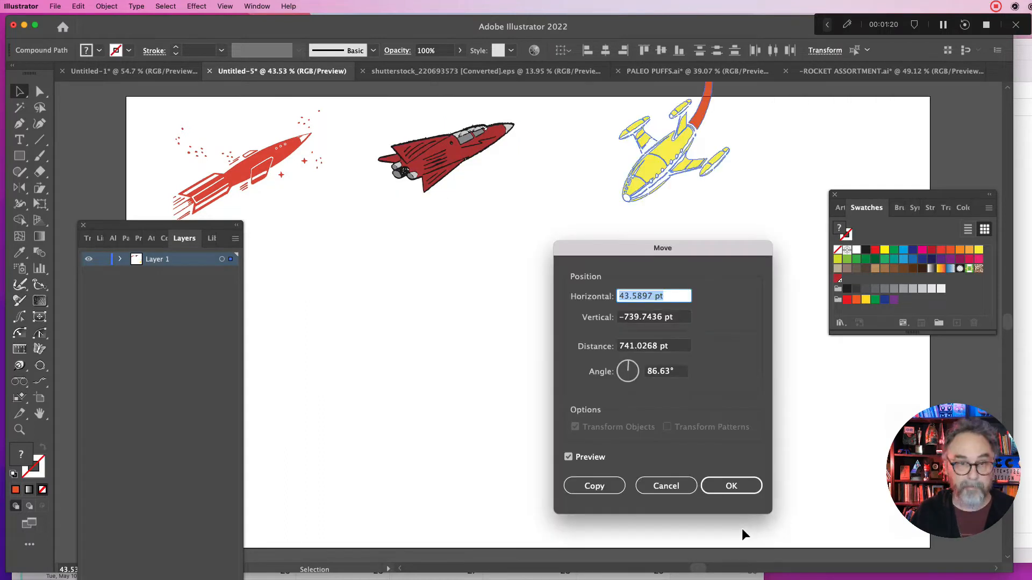
click(666, 486)
click(676, 502)
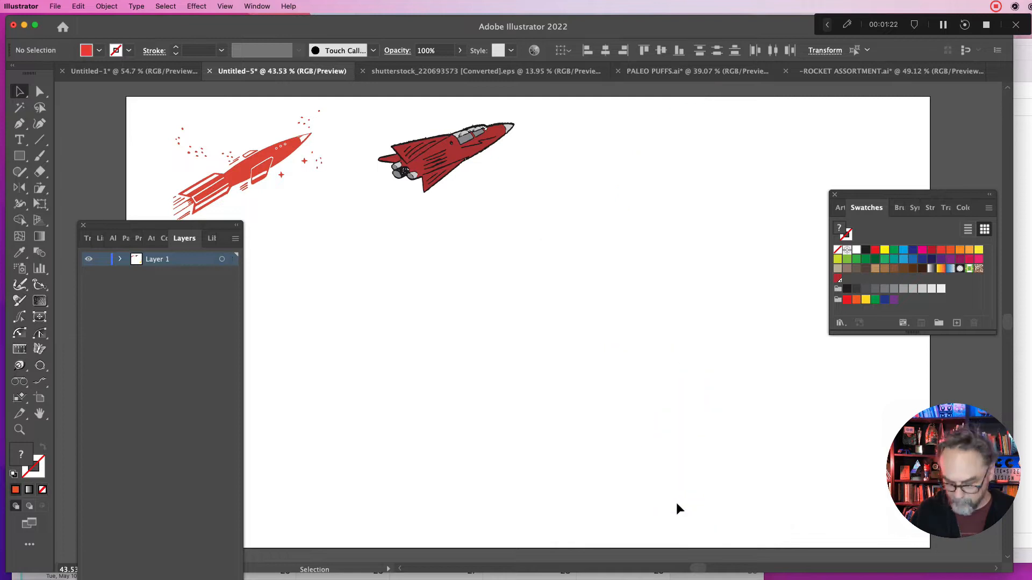
key(super+v)
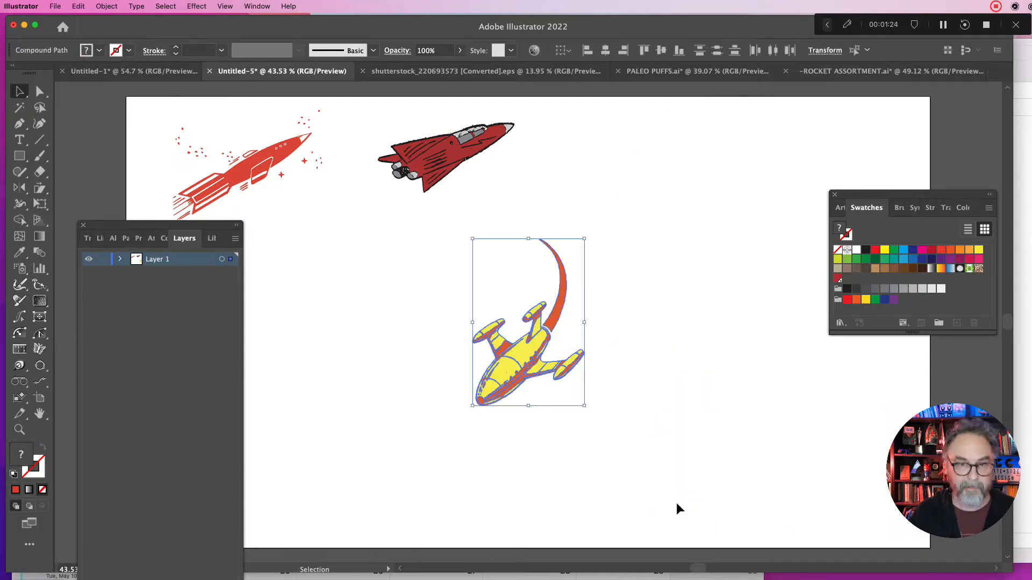
Group the pasted yellow rocket, move it up beside the dark red jet, and shift the Layers panel clear of the artwork.
key(super+g)
drag(524, 347, 630, 191)
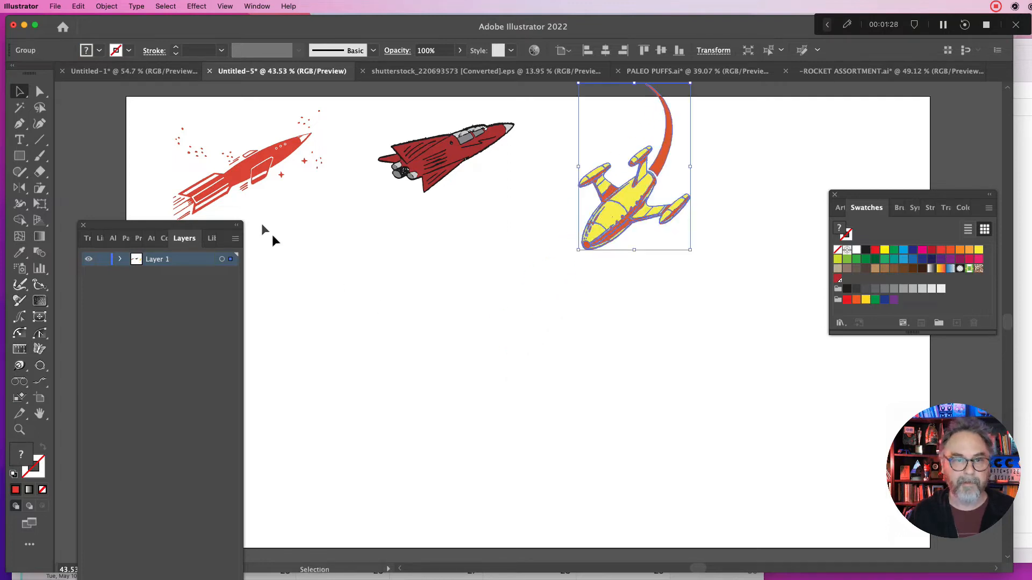
drag(226, 227, 215, 328)
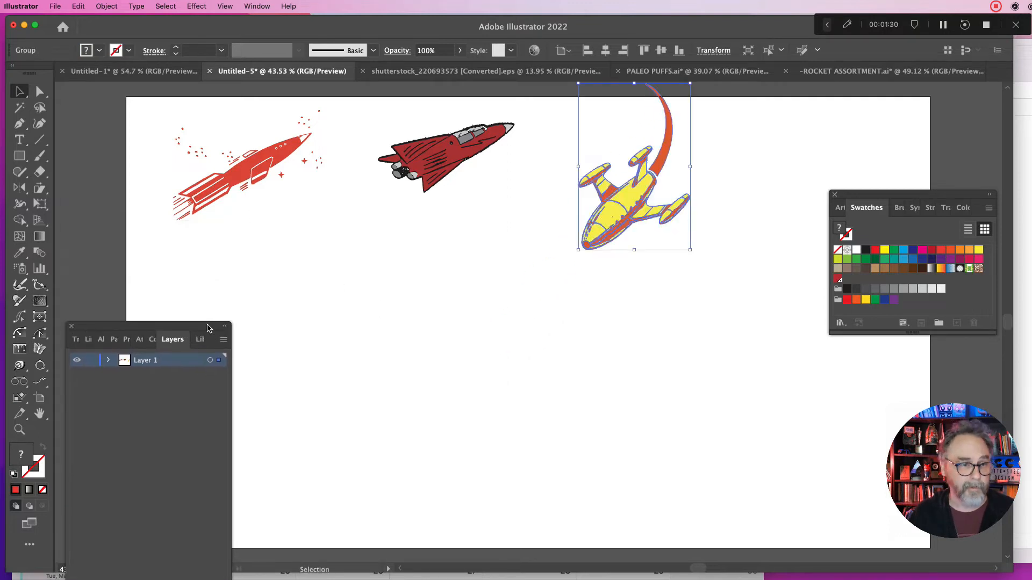
click(423, 306)
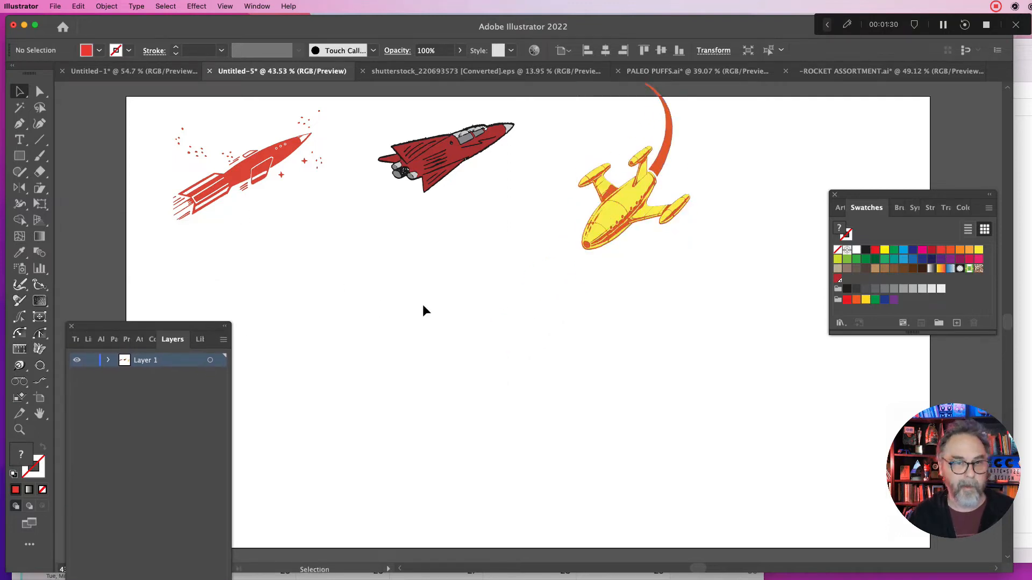
Move the dark red jet slightly down and apply a Radial repeat to it.
click(433, 164)
mouse_move(432, 163)
mouse_down()
mouse_move(398, 241)
mouse_move(404, 173)
mouse_move(431, 179)
mouse_up()
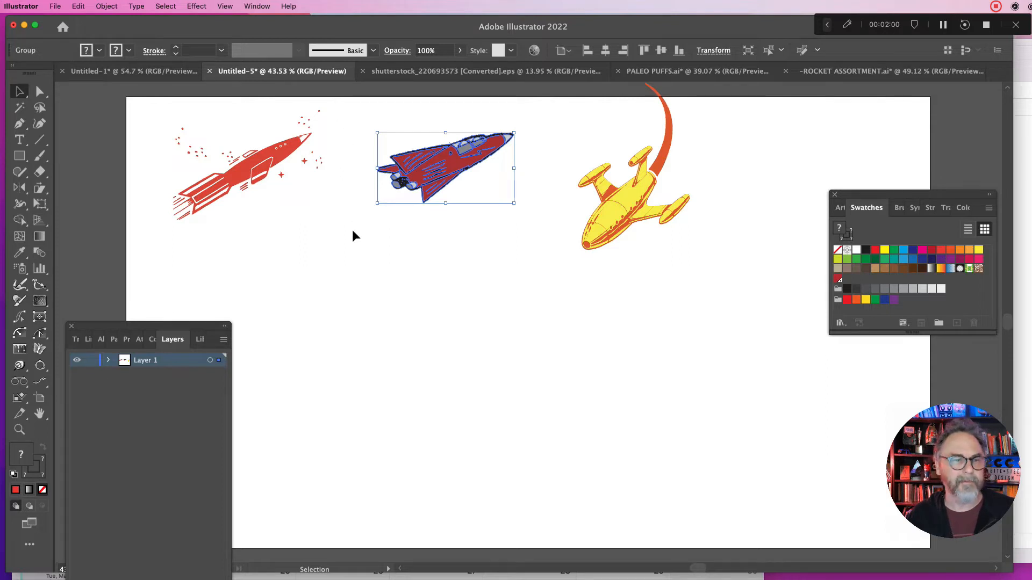
click(102, 6)
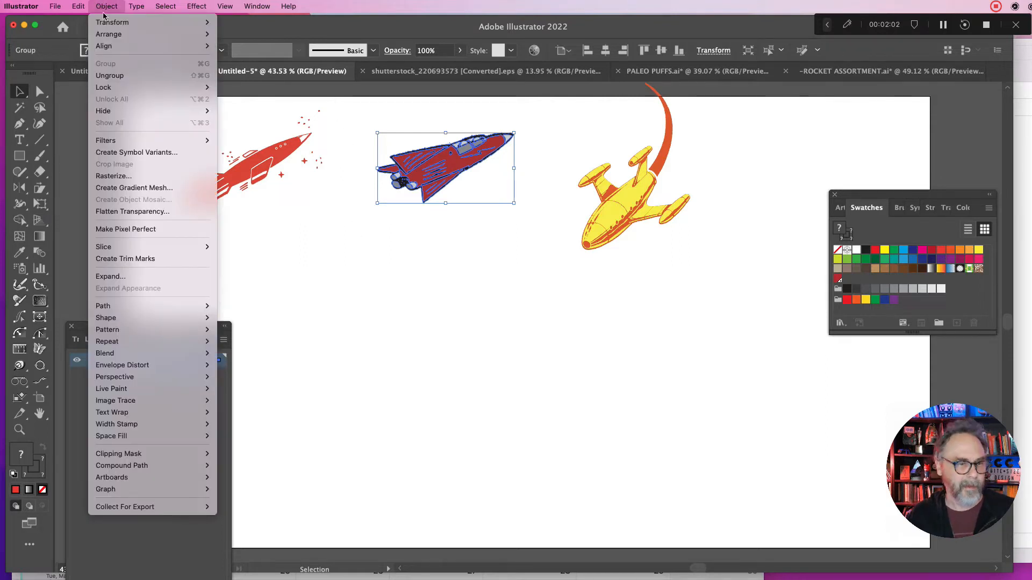
mouse_move(148, 340)
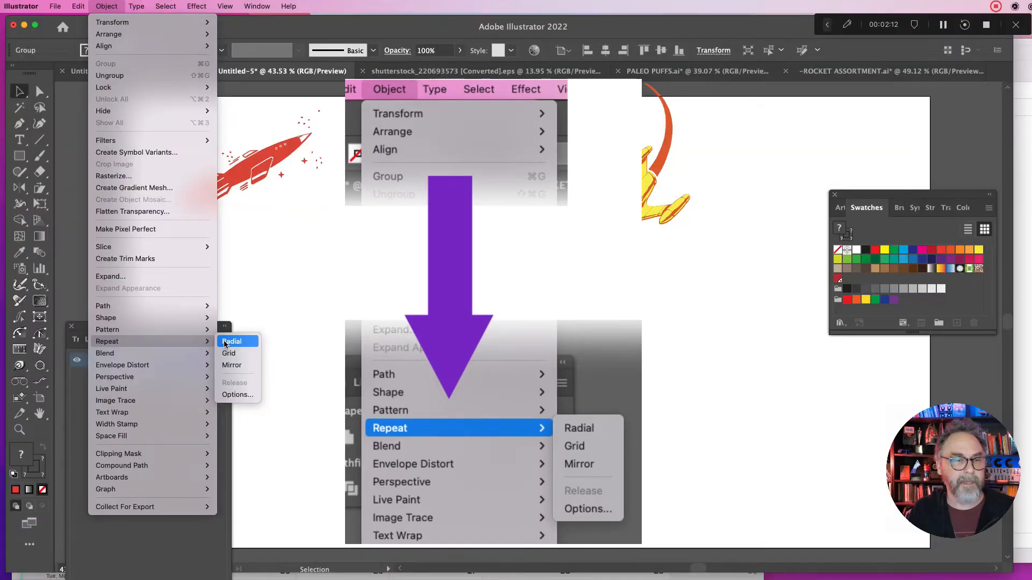
click(226, 343)
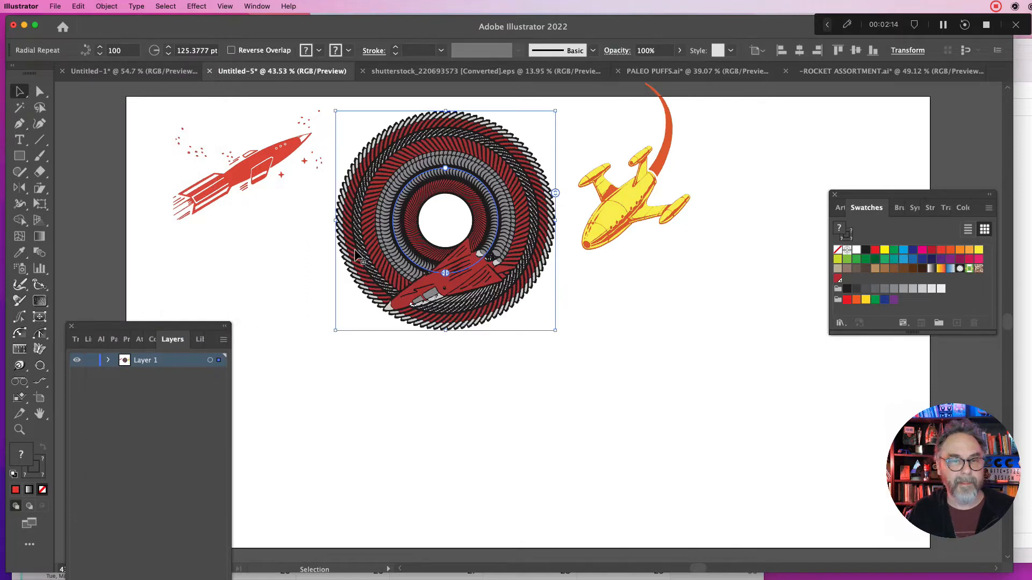
Move the radial repeat down below the other rockets, into the middle of the artboard.
drag(401, 220, 401, 355)
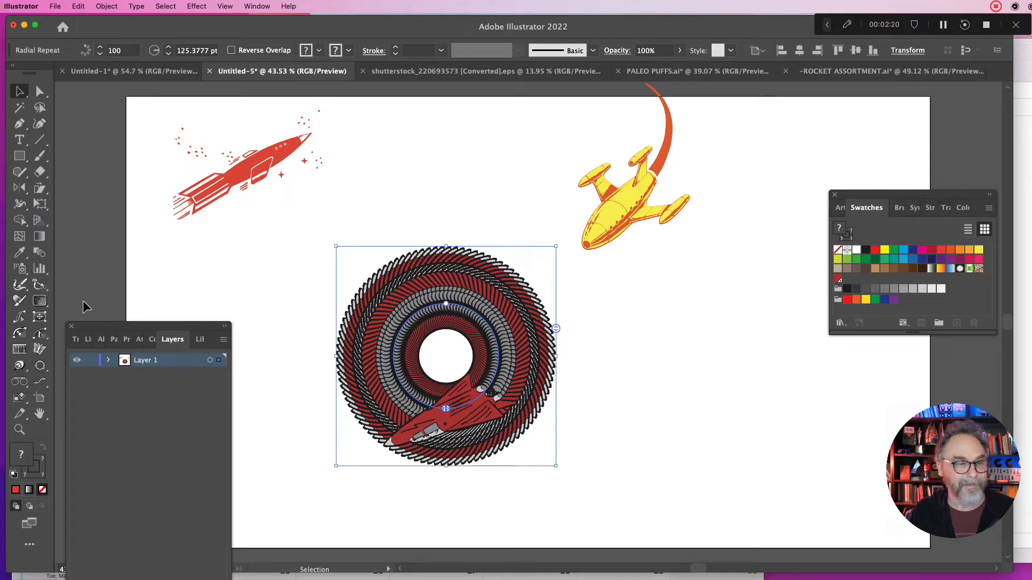
double_click(381, 369)
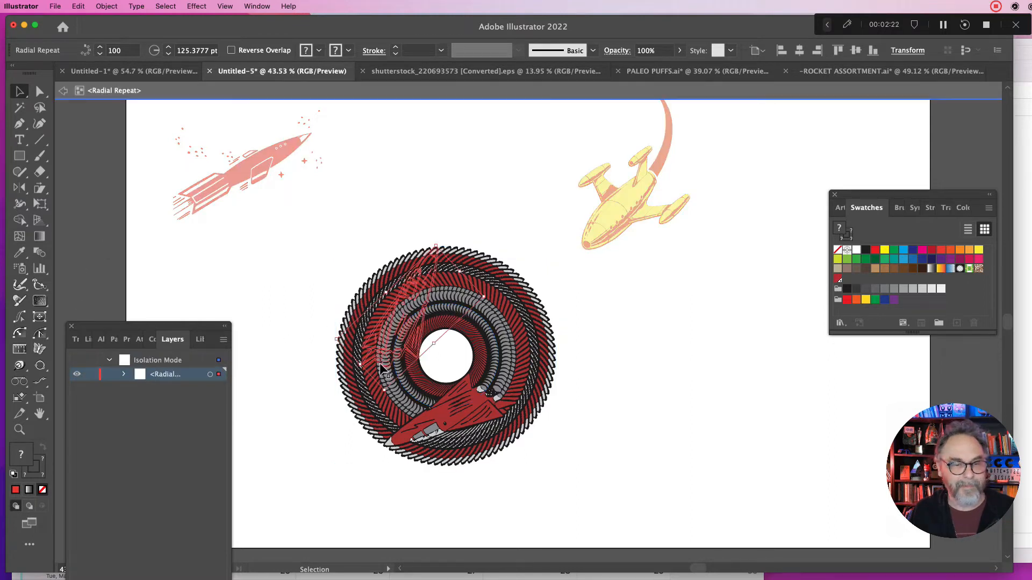
key(Escape)
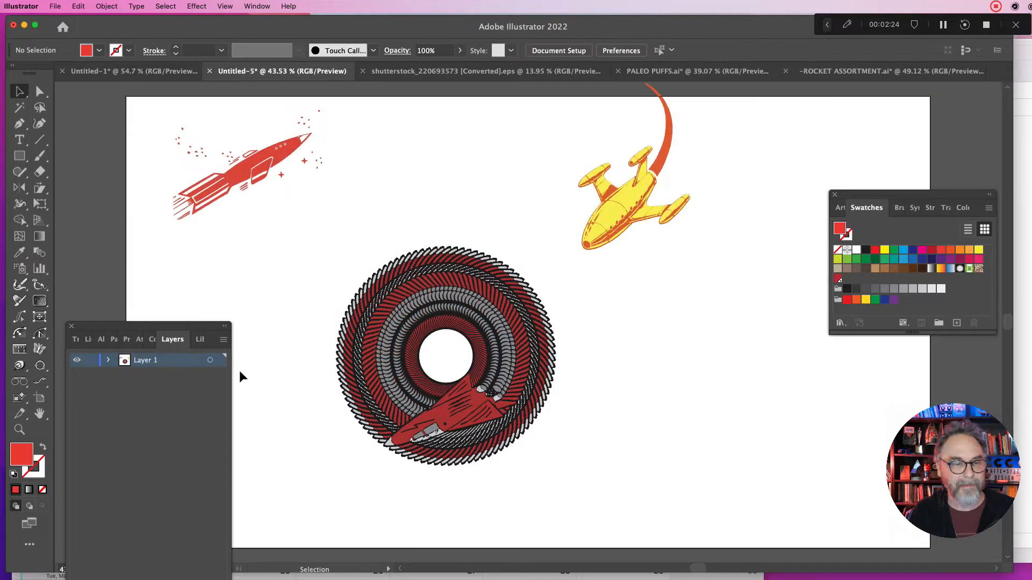
Select the radial repeat and display its settings in the Properties panel.
click(513, 367)
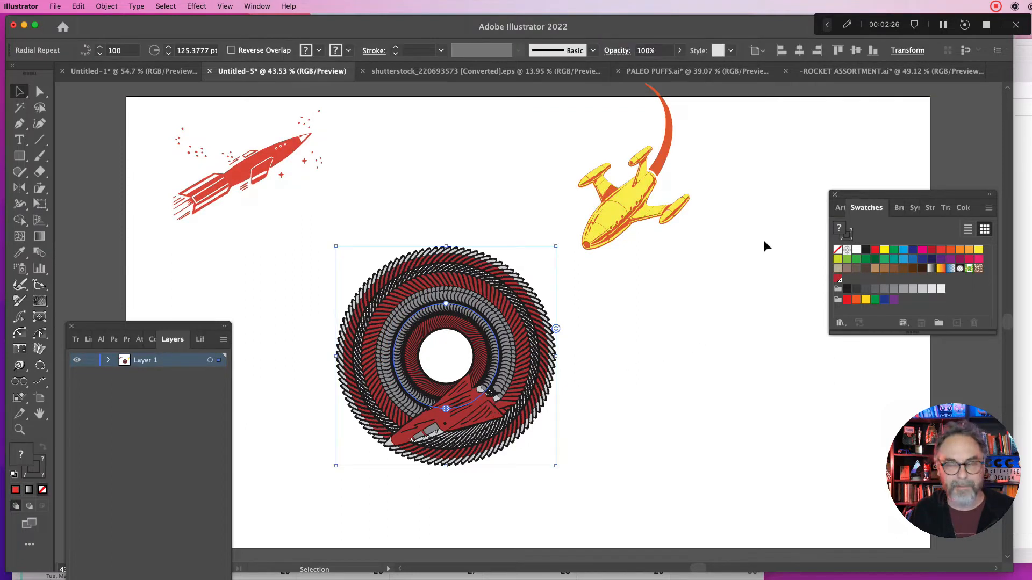
click(257, 6)
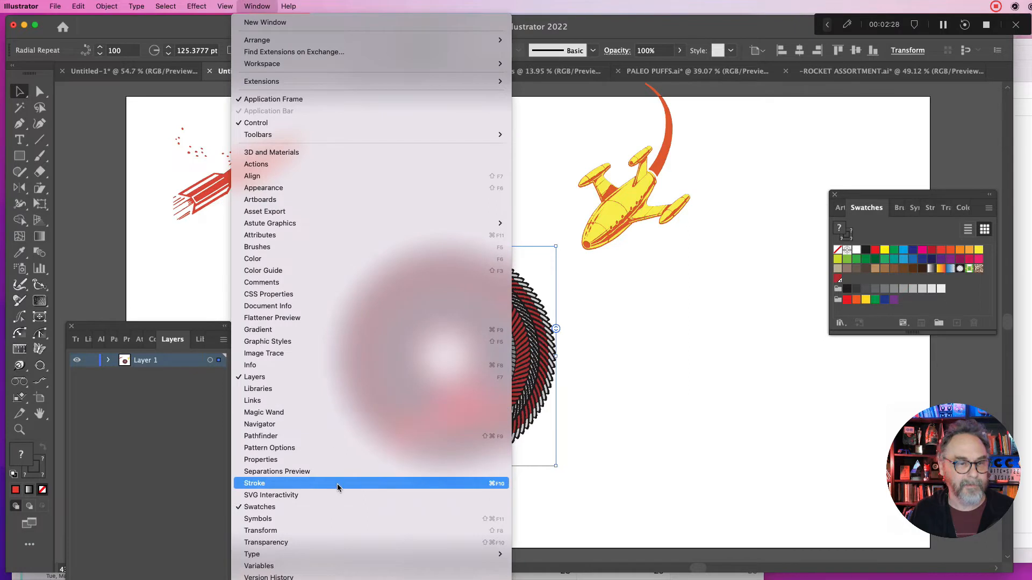
click(330, 459)
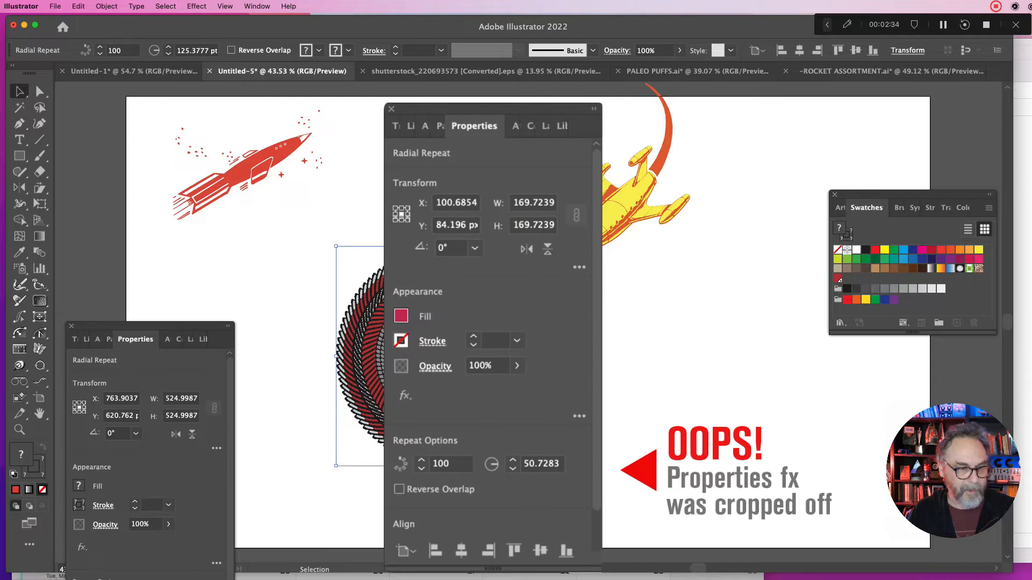
click(847, 26)
click(625, 26)
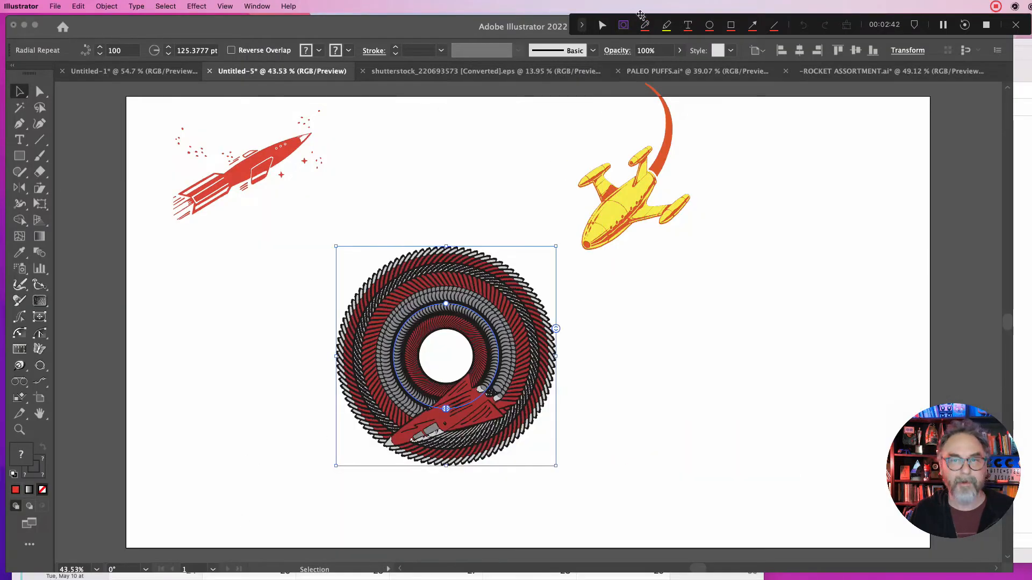
click(602, 26)
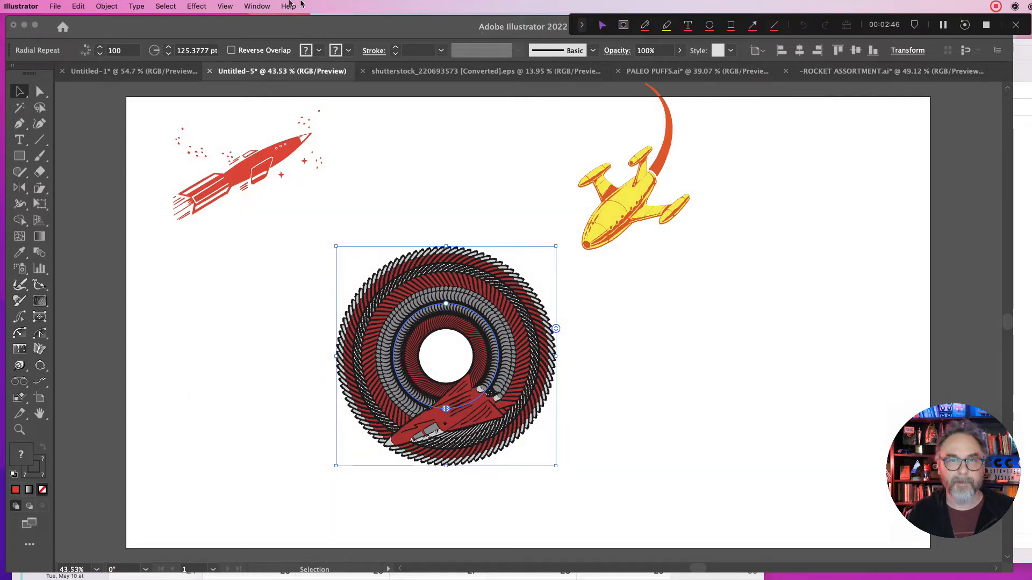
click(257, 6)
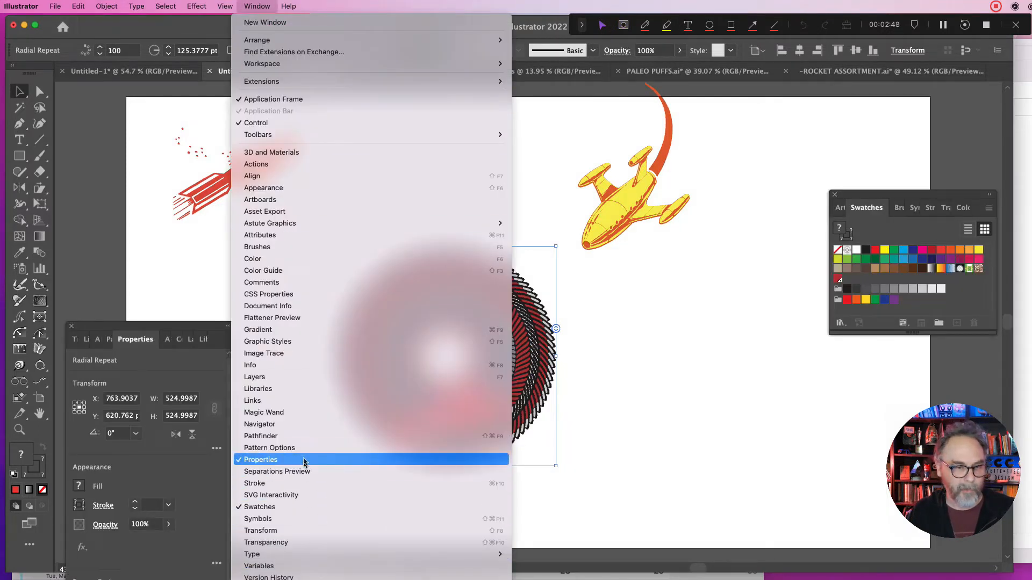
Bring the Properties panel back into view with the jet repeat's settings and set the number of instances to 10.
click(304, 460)
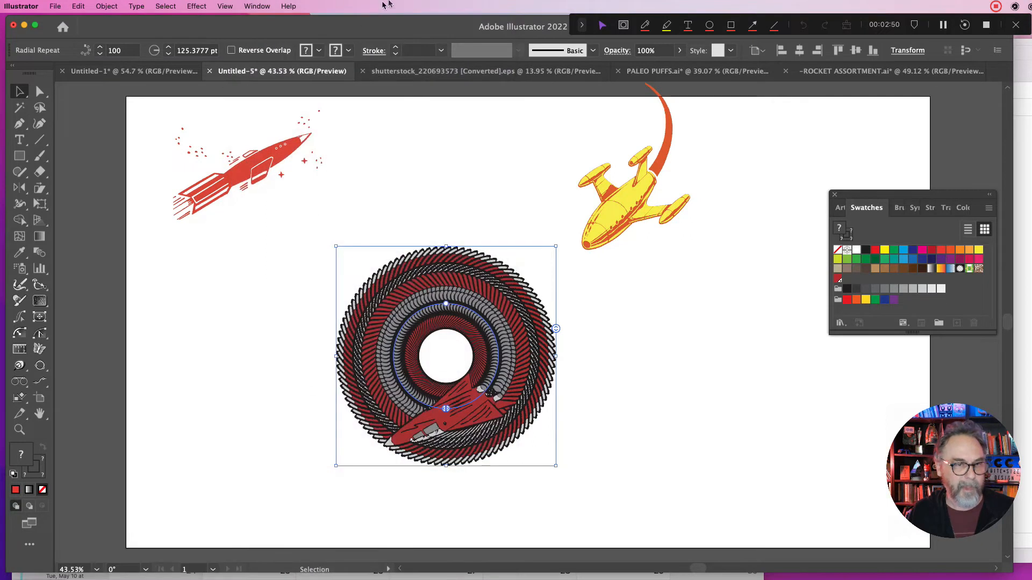
click(257, 6)
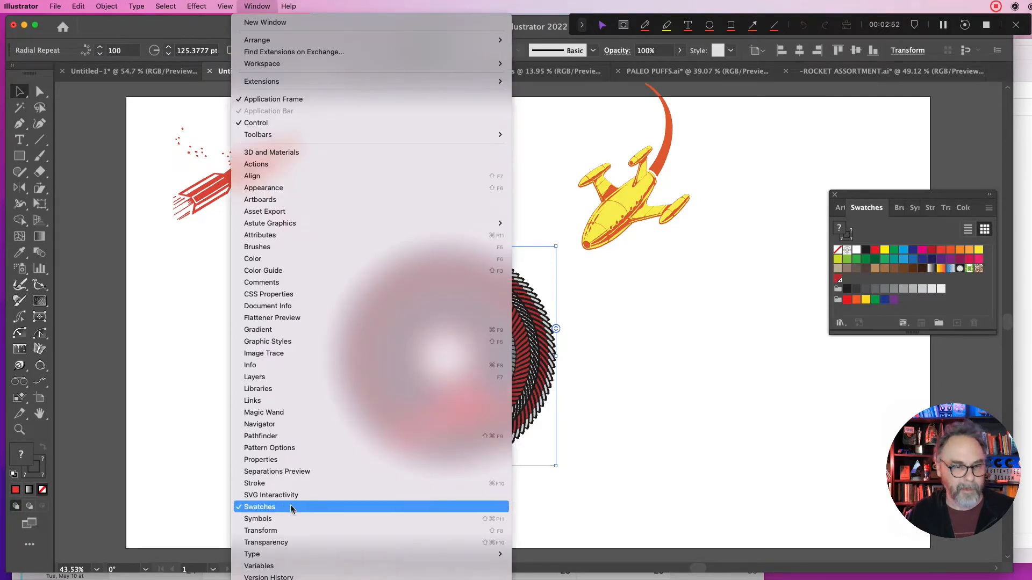
click(289, 460)
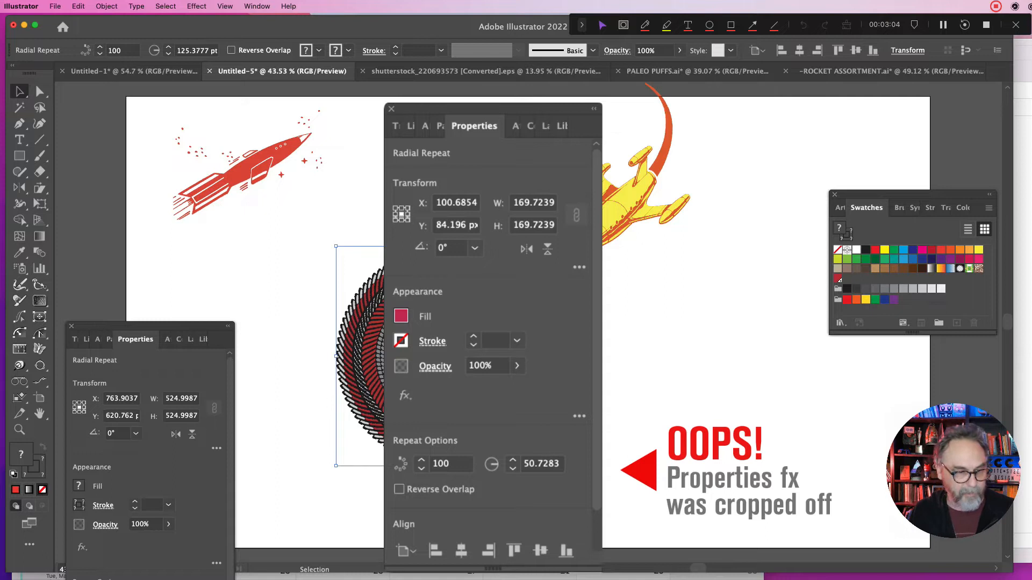
text(10)
key(Return)
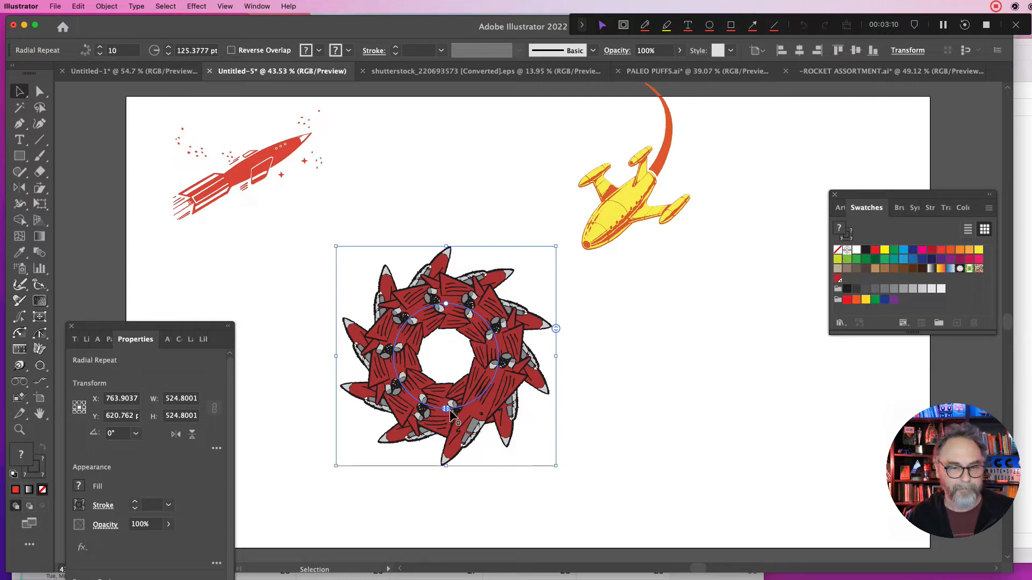
Adjust the jet ring's instance count on the artwork and shorten its arc so that six jets remain.
drag(556, 328, 571, 363)
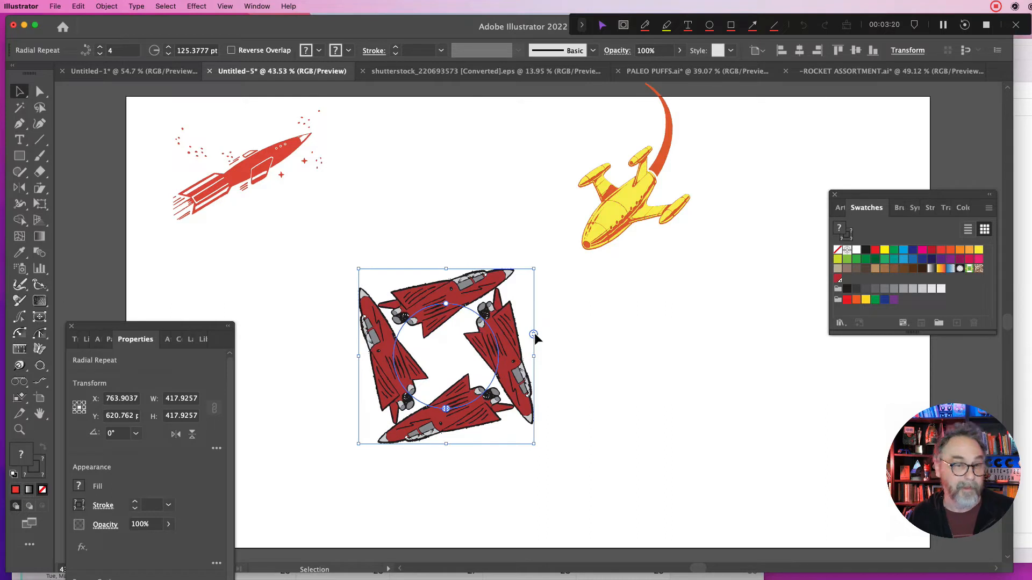
drag(534, 335, 559, 325)
drag(445, 408, 397, 365)
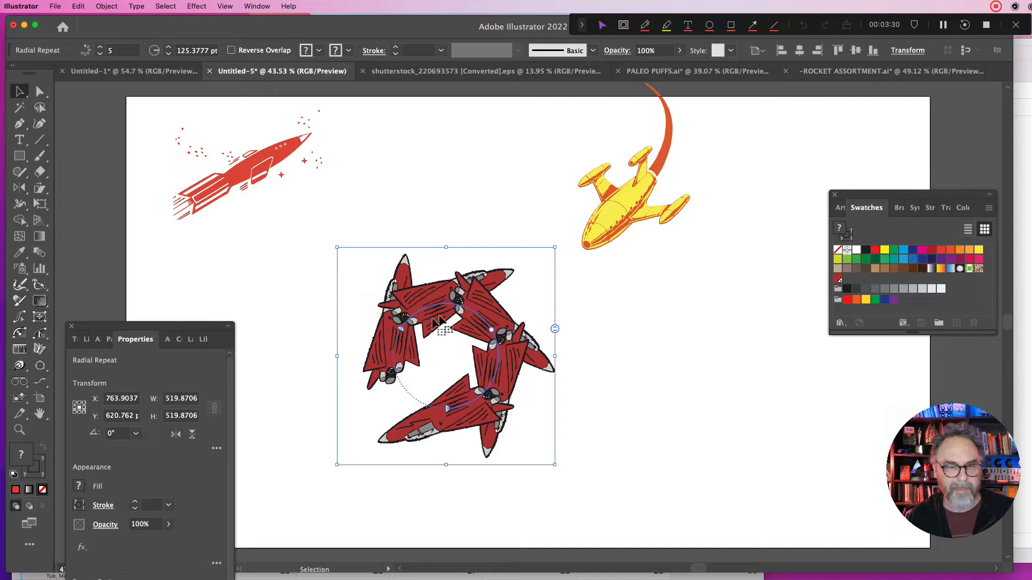
drag(401, 329, 406, 404)
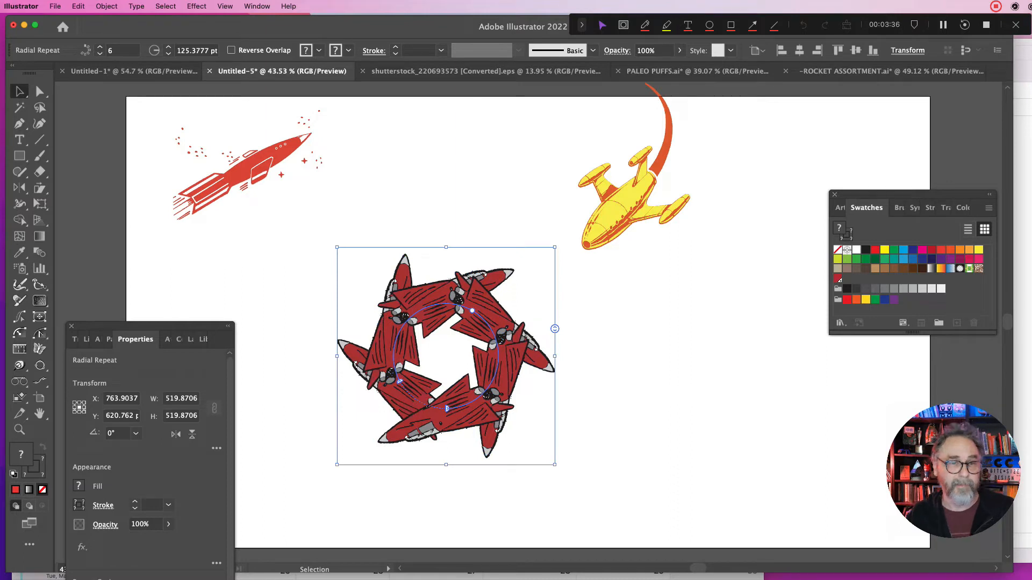
Draw a narrow upright triangle with the Pen tool to the right of the jet ring and fill it with orange.
click(19, 156)
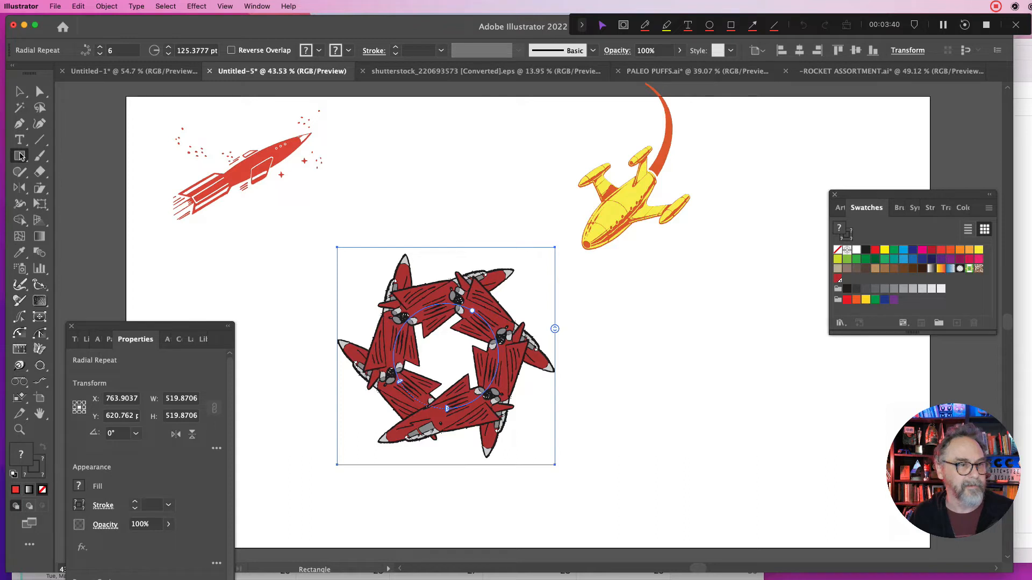
click(19, 123)
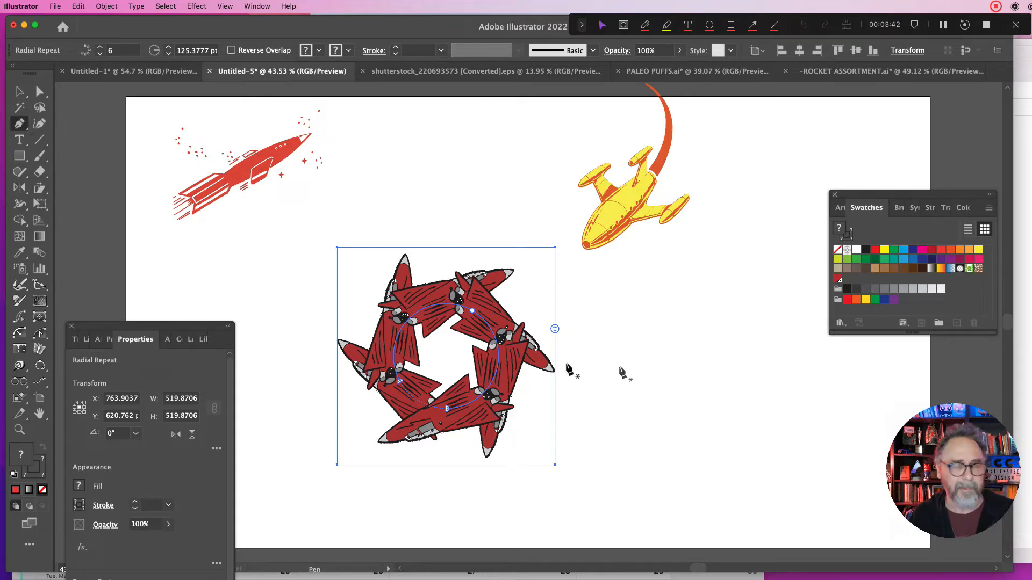
click(675, 367)
click(681, 264)
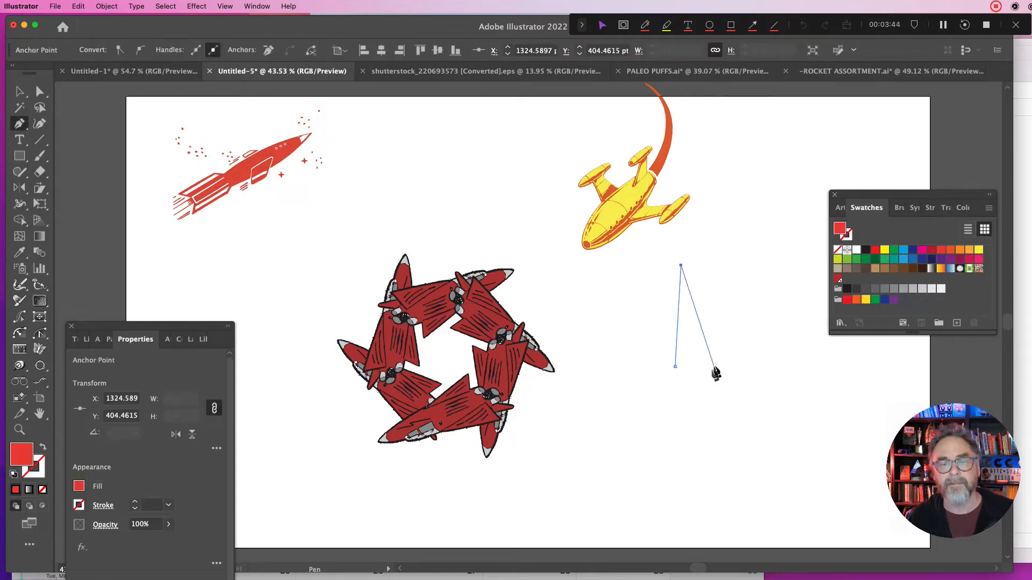
click(699, 364)
click(675, 367)
click(960, 250)
click(19, 91)
click(717, 324)
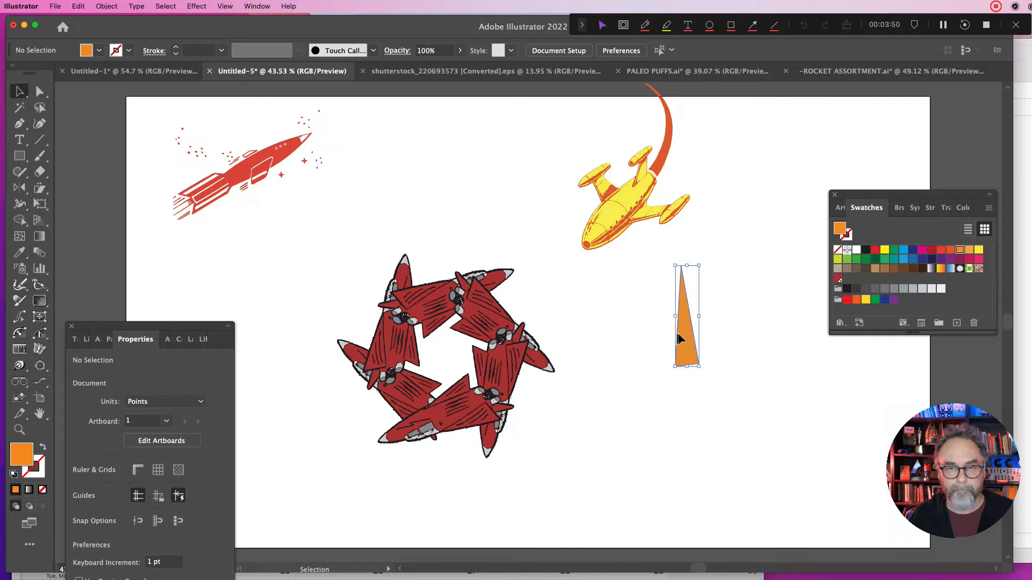
Apply a Radial repeat with 10 instances to the orange triangle and shift the resulting starburst slightly down and left.
click(688, 341)
click(106, 6)
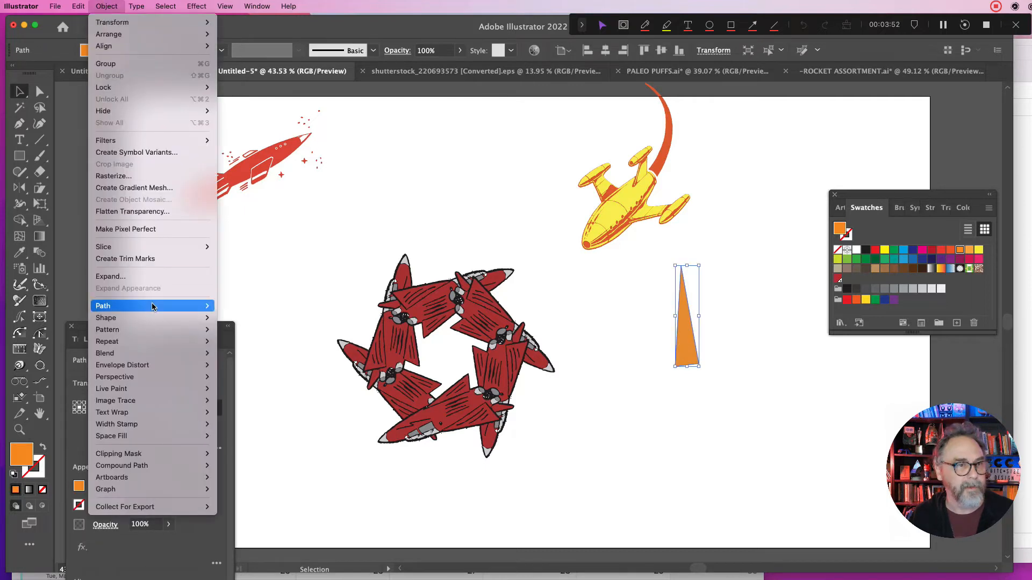
mouse_move(151, 327)
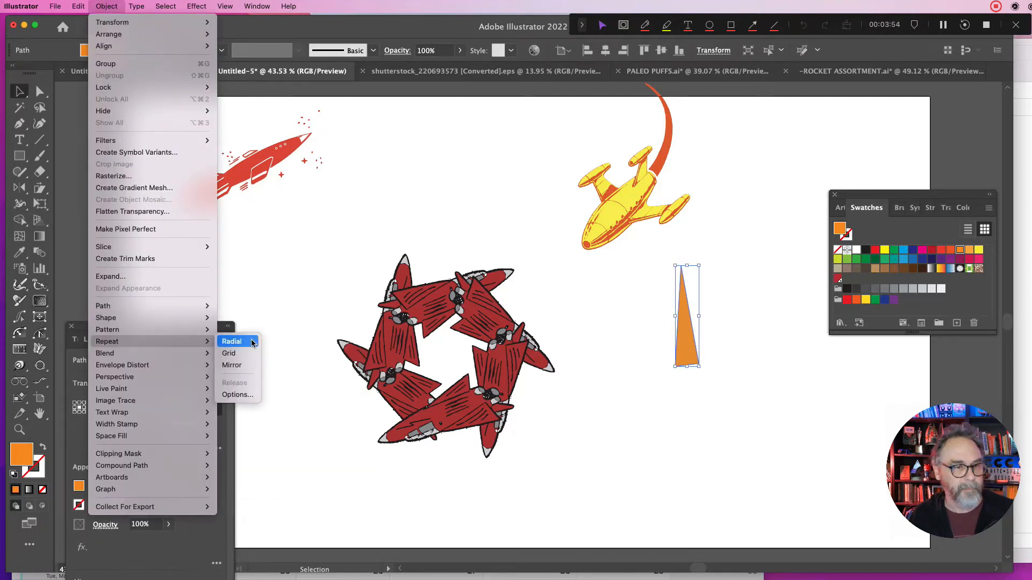
click(250, 343)
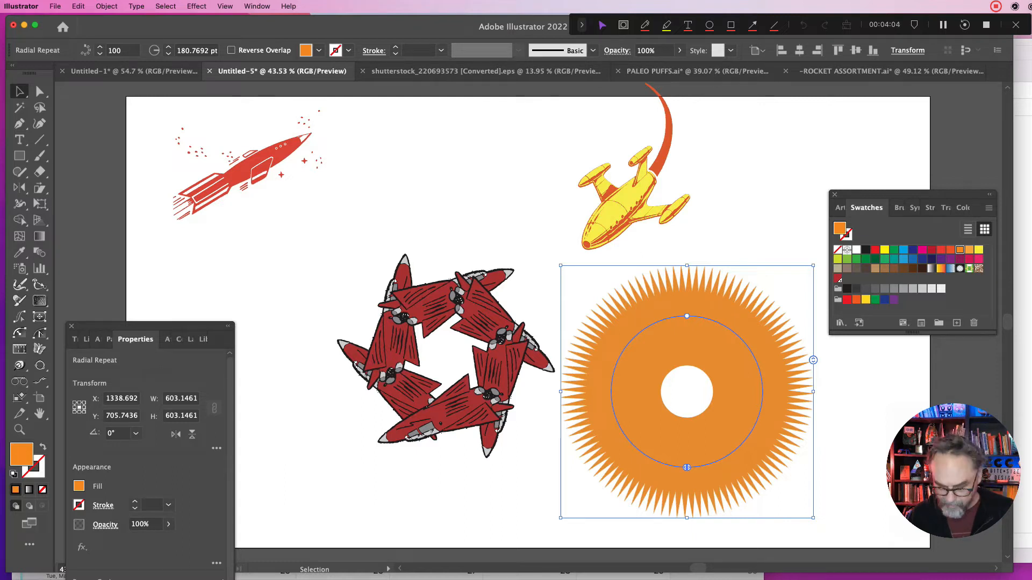
key(super+z)
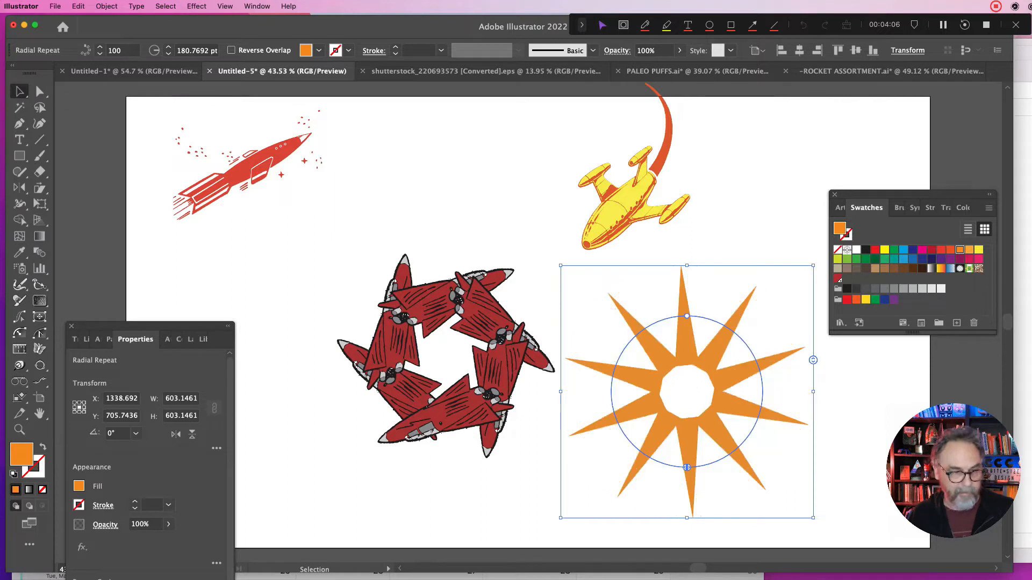
click(742, 227)
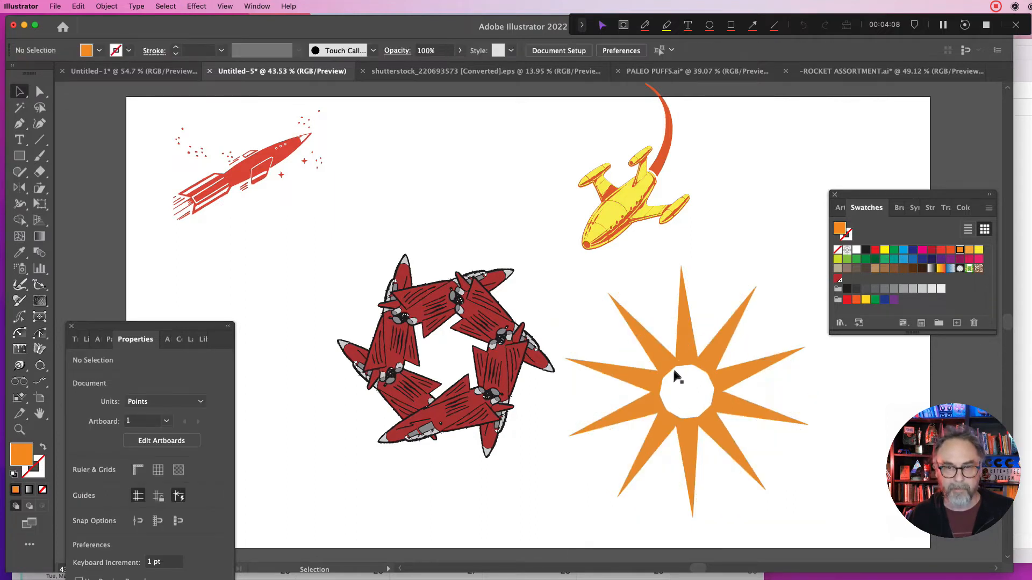
mouse_move(682, 365)
mouse_down()
mouse_move(469, 260)
mouse_move(773, 341)
mouse_move(676, 364)
mouse_up()
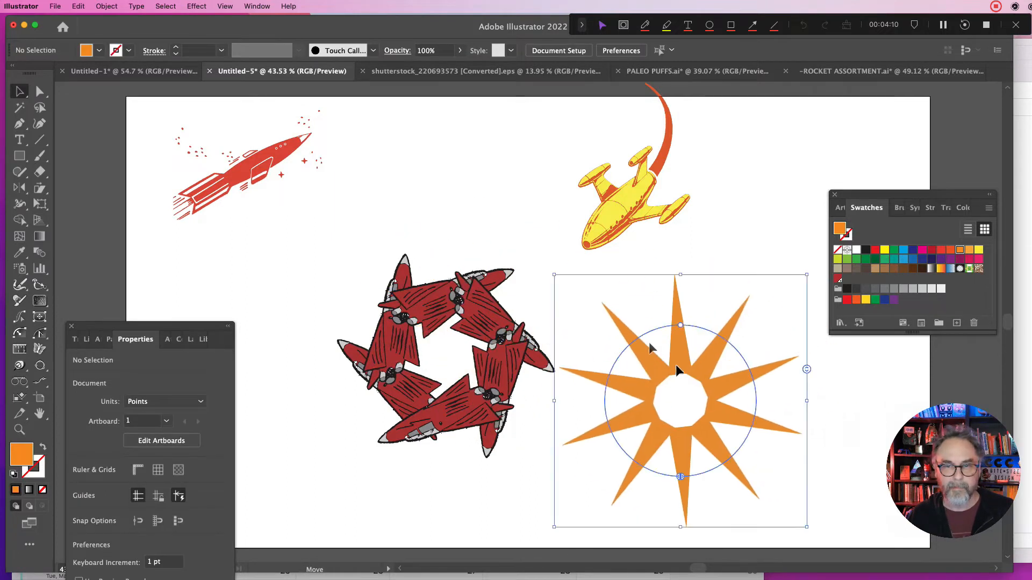
Try to select individual spikes of the orange starburst with the Direct Selection tool.
click(39, 91)
click(637, 322)
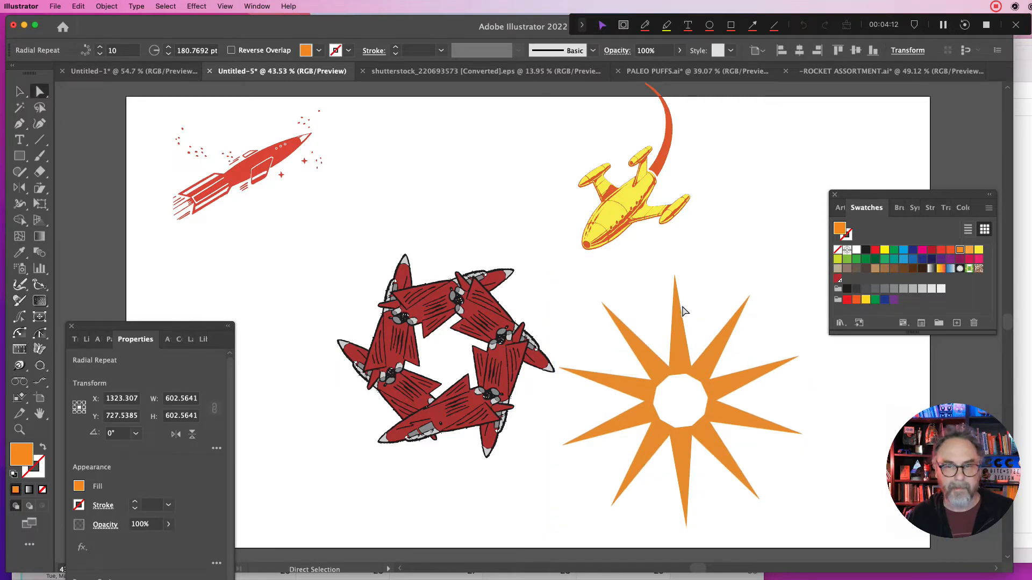
click(678, 283)
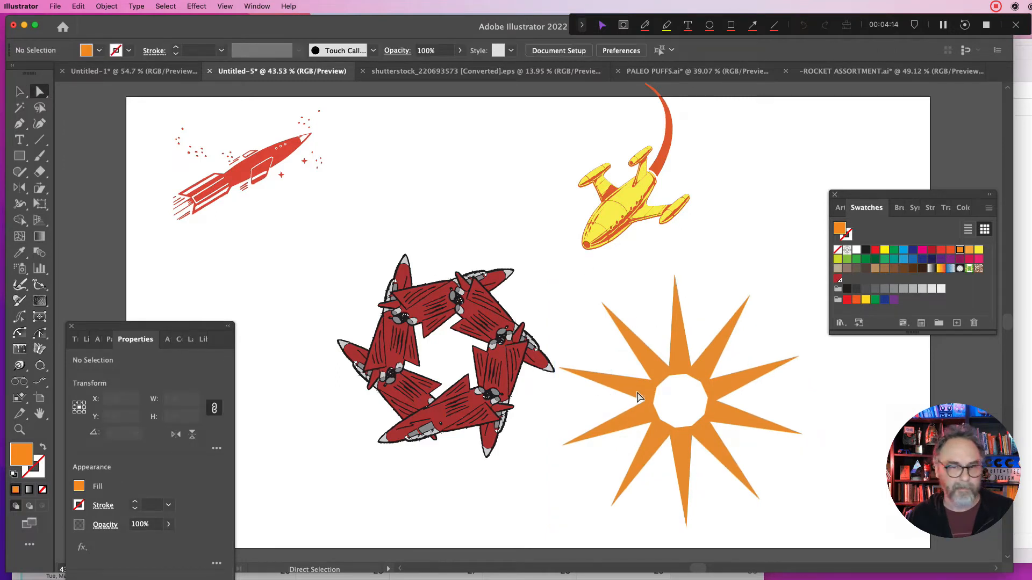
click(20, 92)
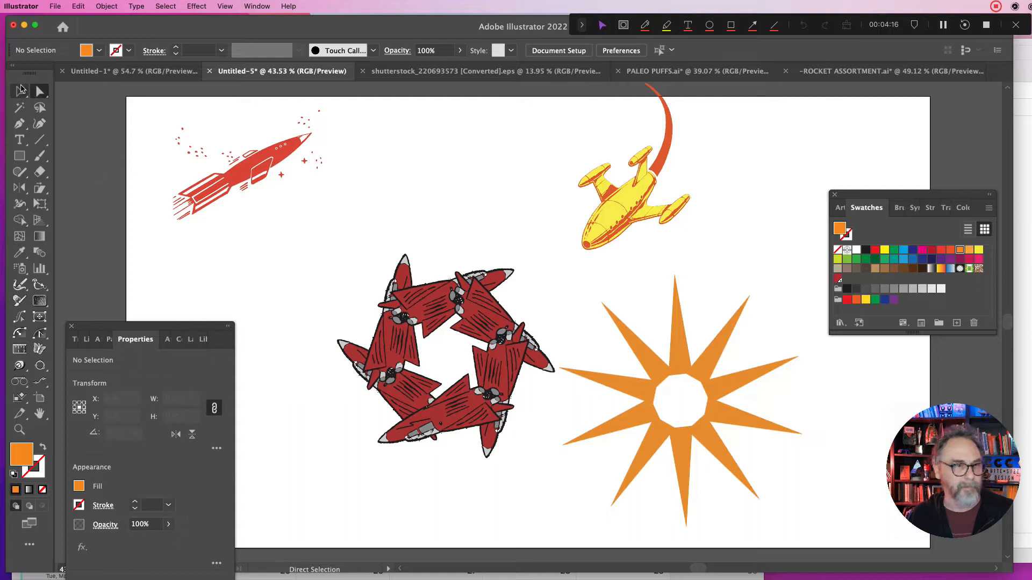
Expand the starburst's radial repeat into editable shapes, with Object and Fill included.
click(655, 382)
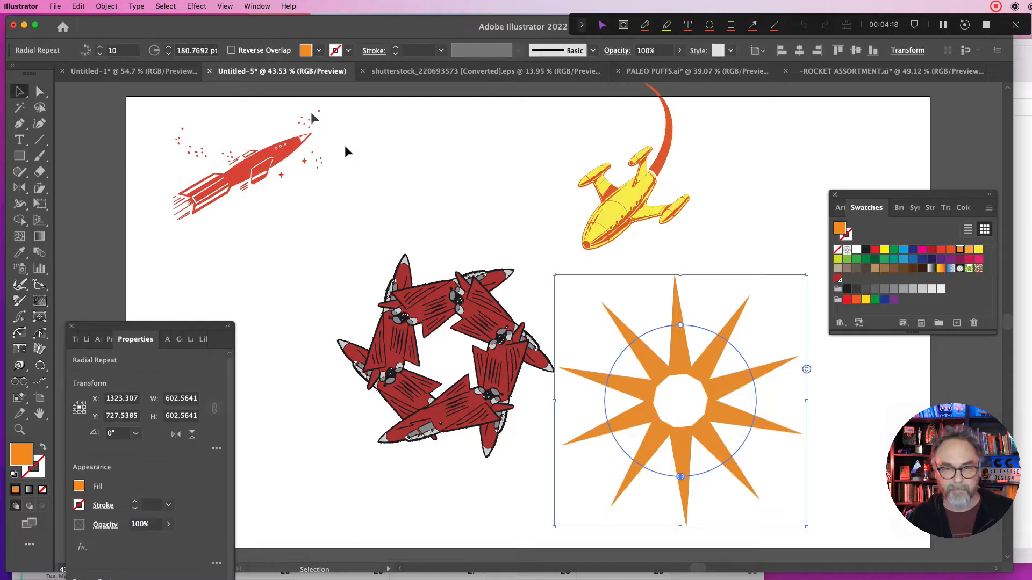
click(106, 6)
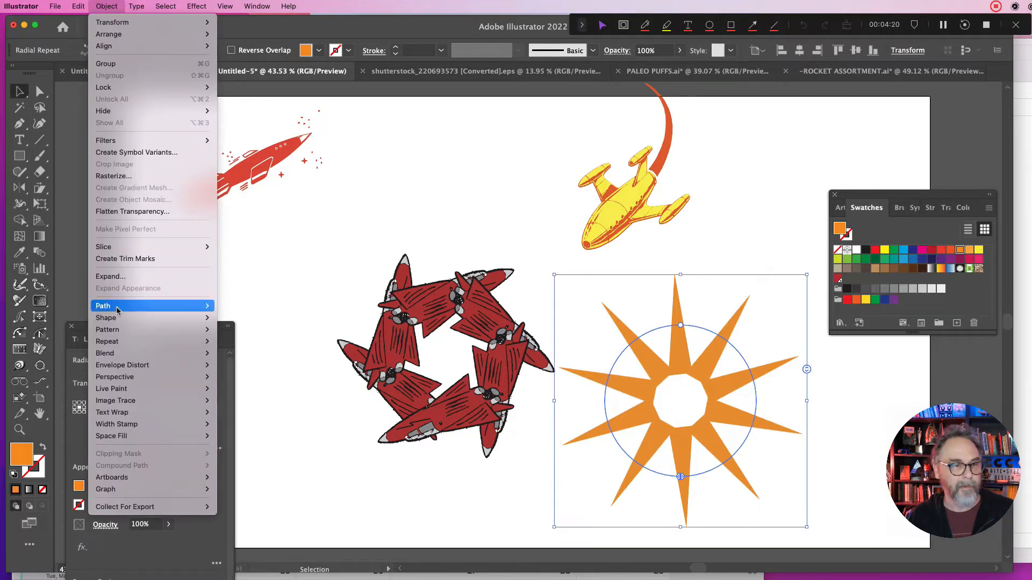
click(110, 276)
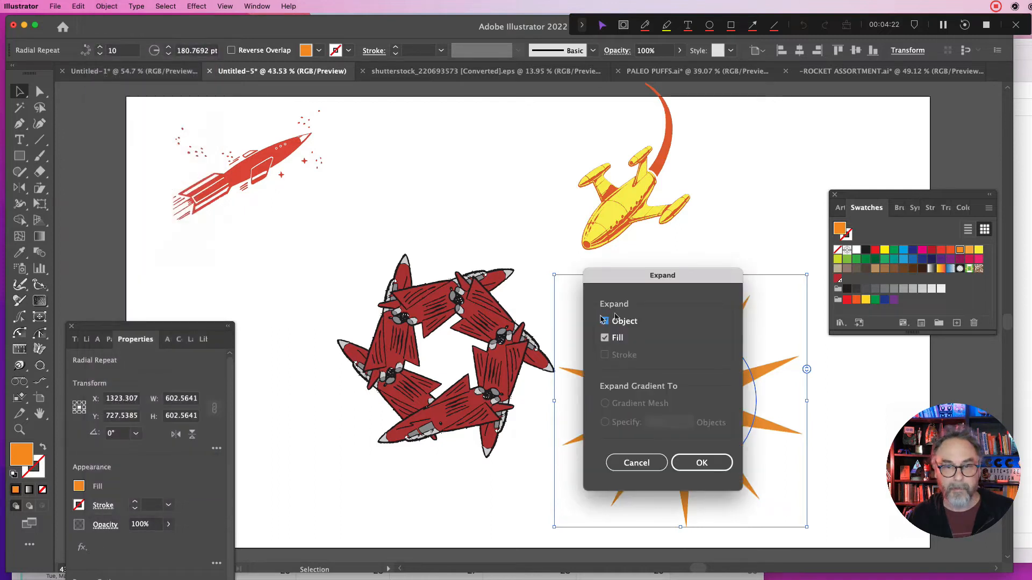
click(702, 463)
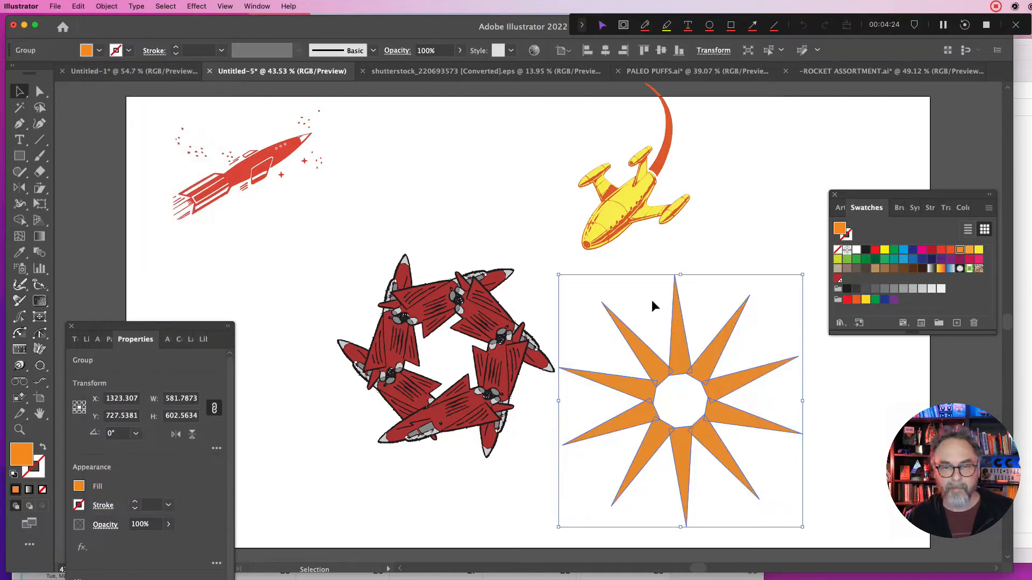
Shorten the starburst's upper-left and lower-right spikes and lengthen its upper-right and lower-left spikes by moving their tip anchor points.
click(39, 91)
click(618, 305)
drag(602, 302, 615, 317)
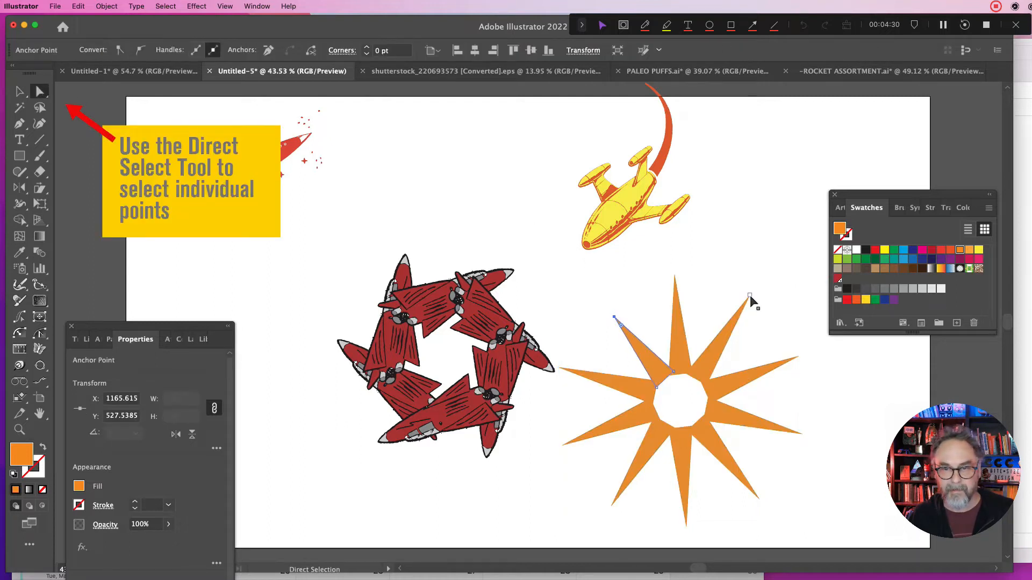
drag(750, 295, 782, 247)
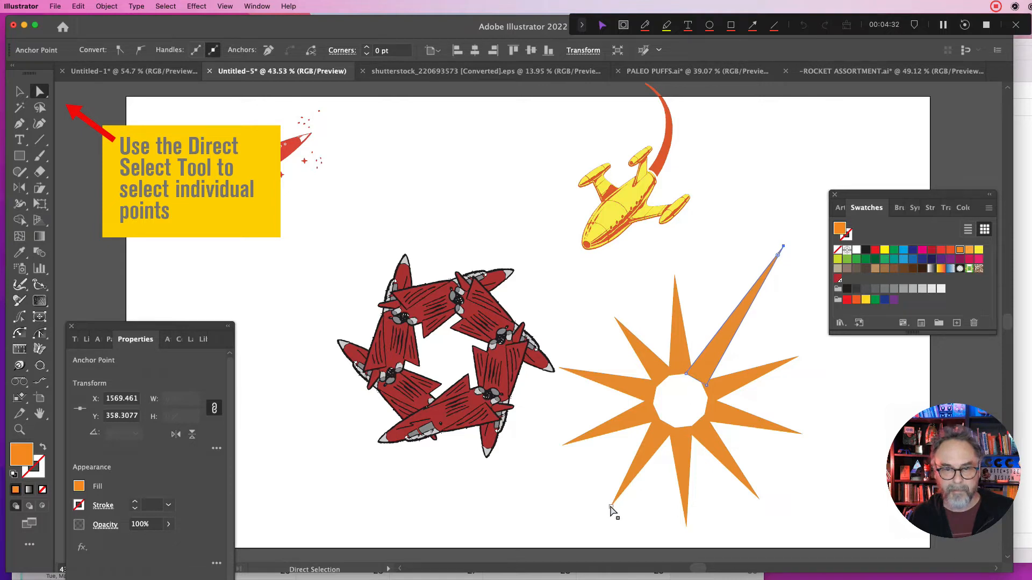
drag(611, 507, 579, 543)
click(758, 497)
drag(759, 500, 746, 482)
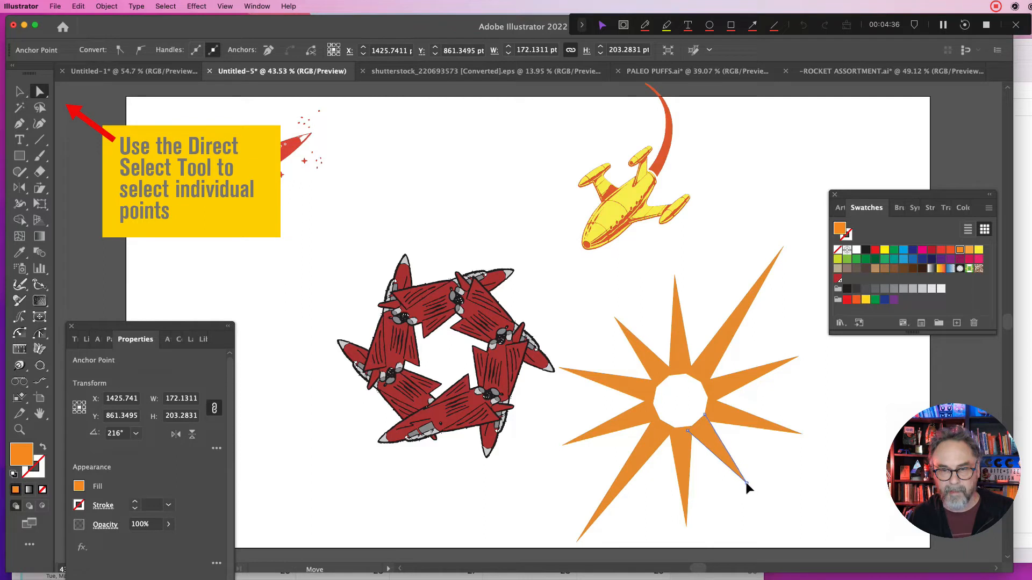
Lengthen the starburst's lower of the two right-hand spikes and its upper left-hand spike by pulling their tip points outward.
click(794, 421)
click(799, 435)
drag(799, 436, 833, 439)
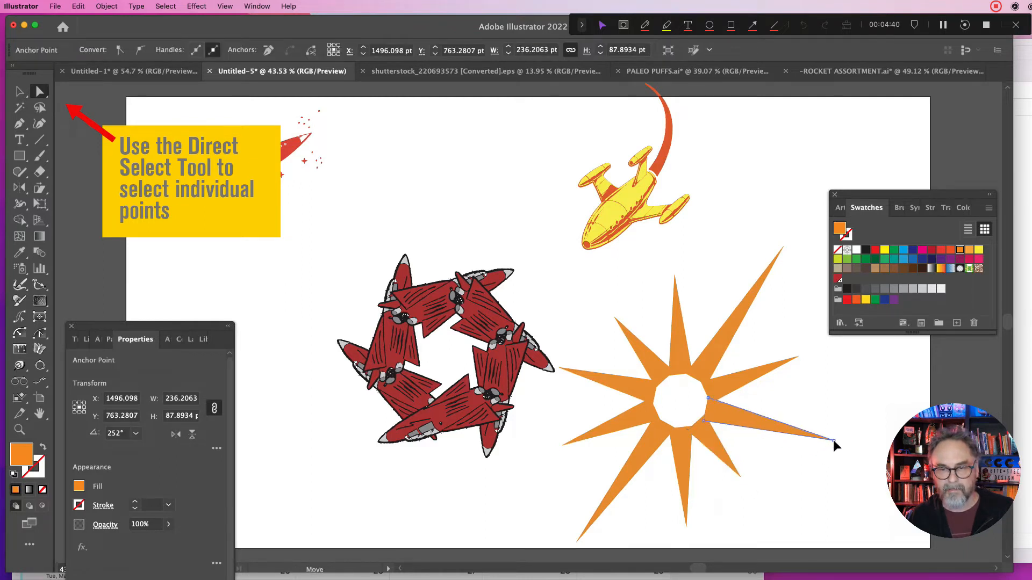
drag(558, 371, 532, 356)
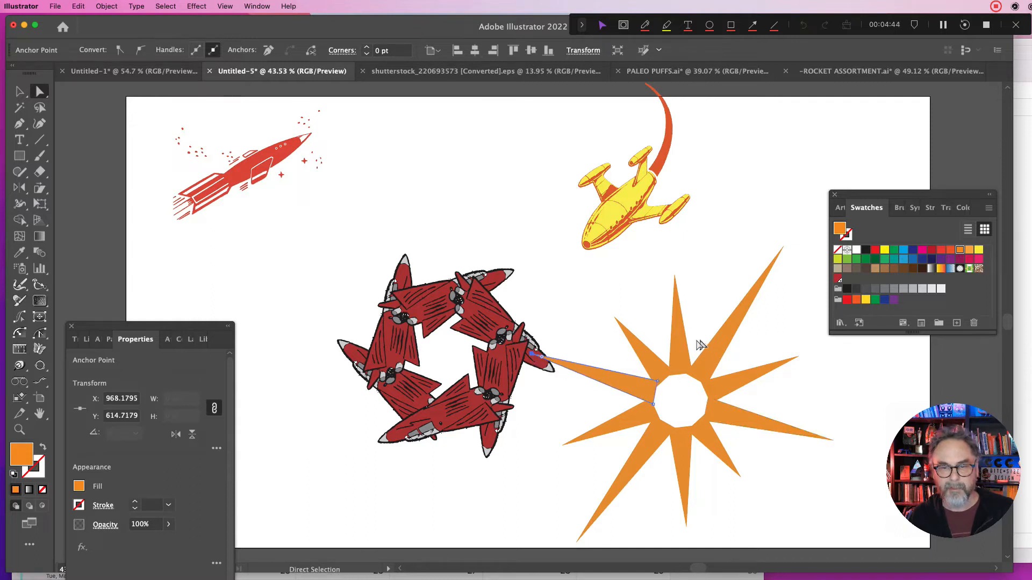
Move the whole orange starburst up and to the right and delete it from the artboard.
click(717, 319)
key(v)
click(721, 335)
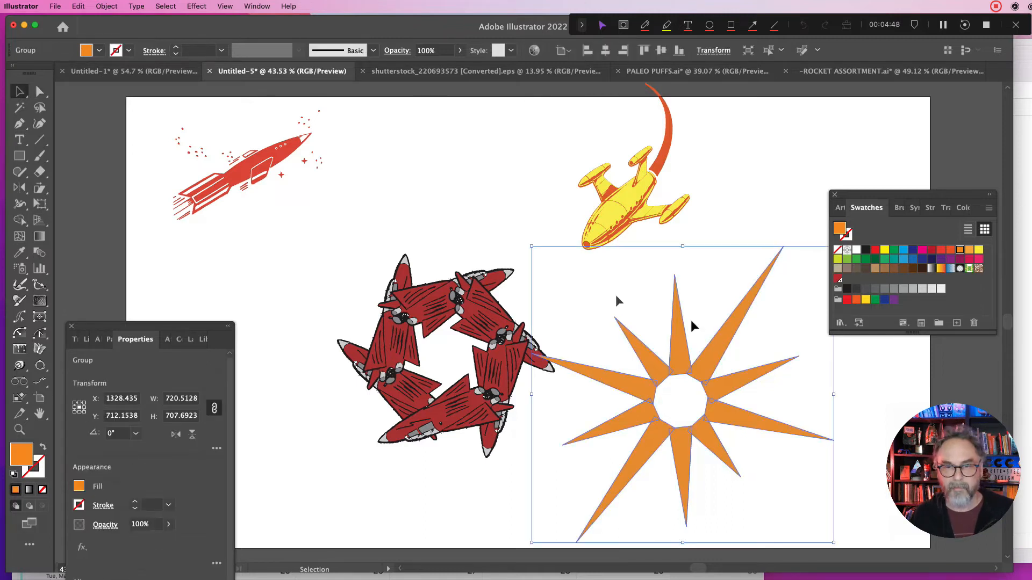
drag(677, 350, 754, 234)
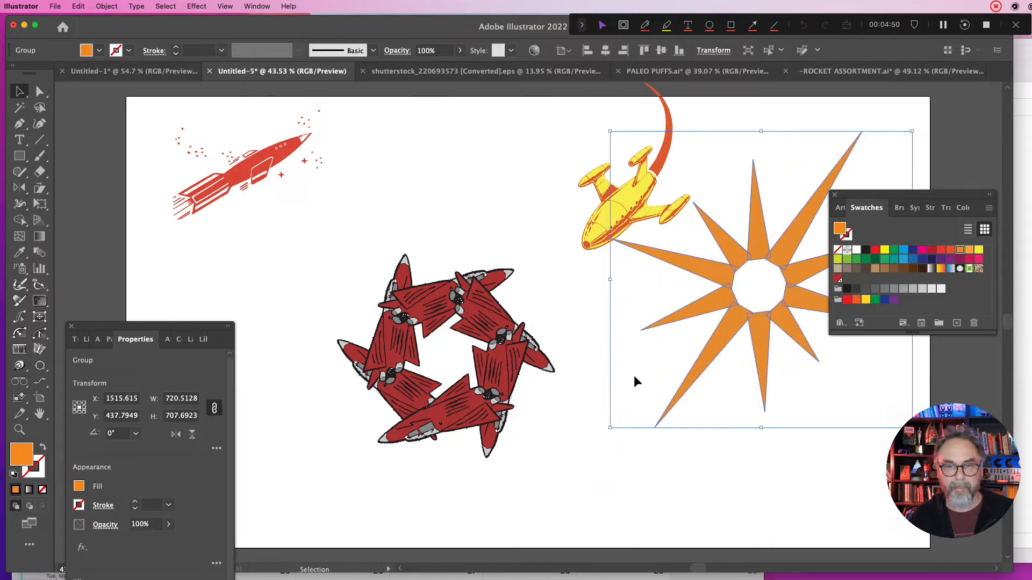
click(107, 6)
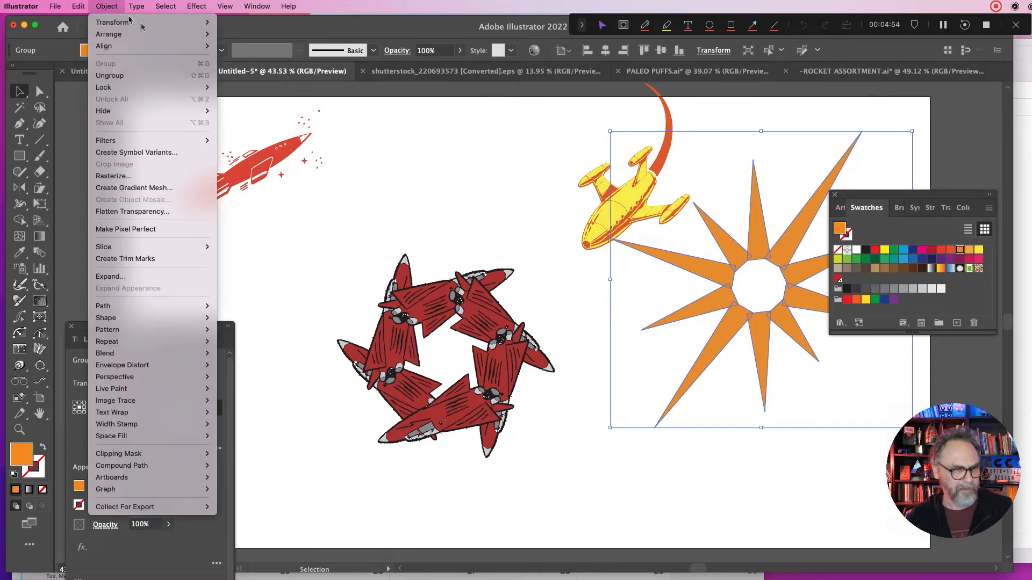
key(Escape)
key(Delete)
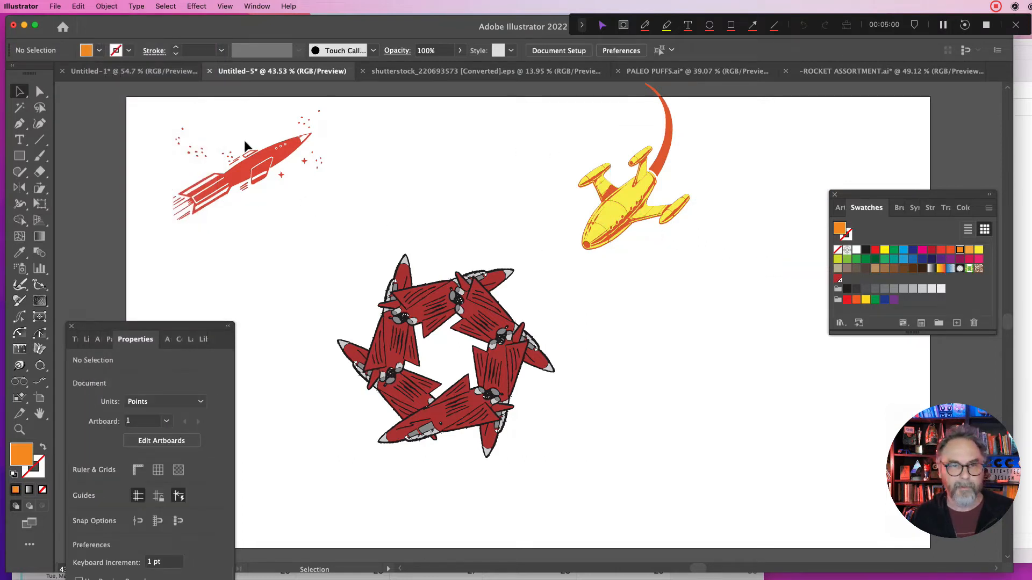
Move the yellow rocket and the jet ring to the left side of the artboard and place the red rocket in the open space right of centre.
click(260, 157)
drag(257, 155, 727, 376)
click(618, 178)
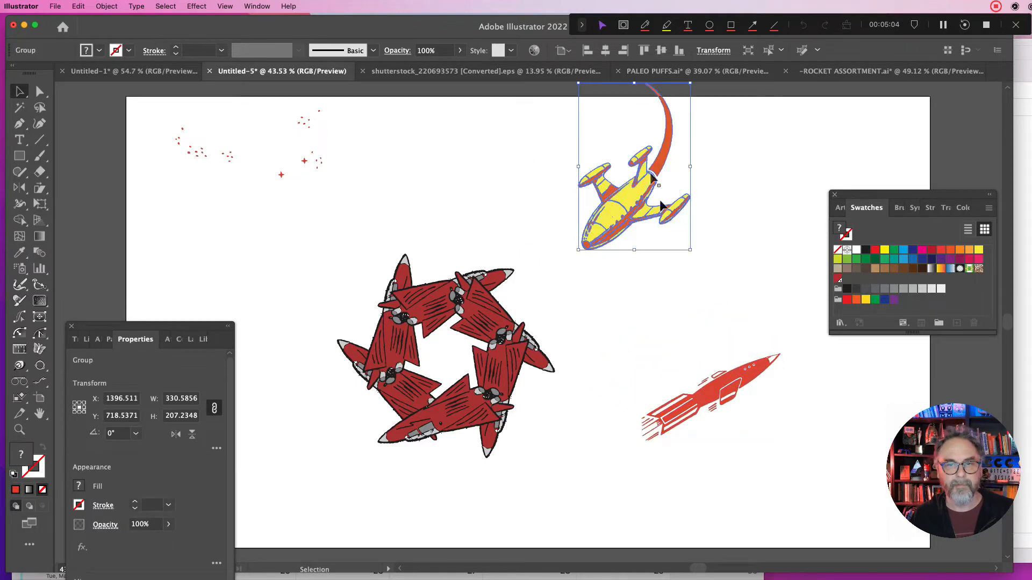
drag(660, 186, 233, 264)
drag(471, 303, 340, 309)
click(662, 337)
drag(721, 403, 615, 286)
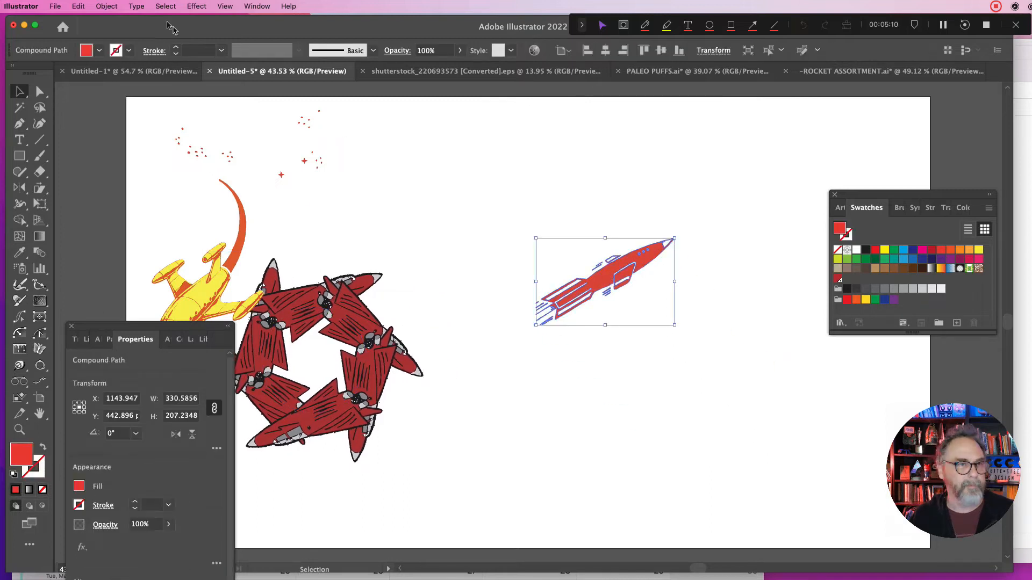
Turn the red rocket into a grid repeat with about -3.5 pt horizontal spacing and move the grid up and left.
click(78, 6)
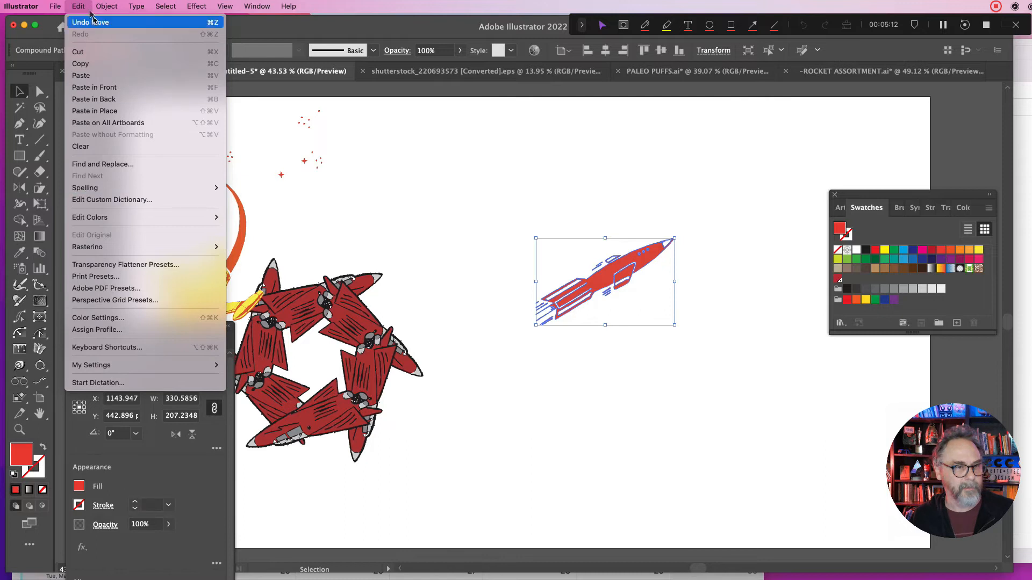
mouse_move(101, 4)
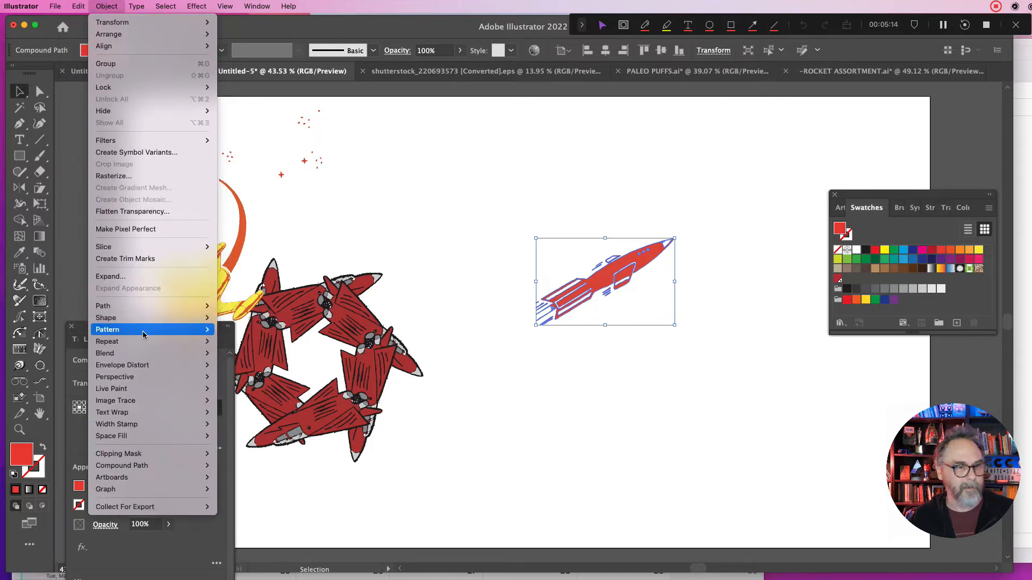
mouse_move(144, 342)
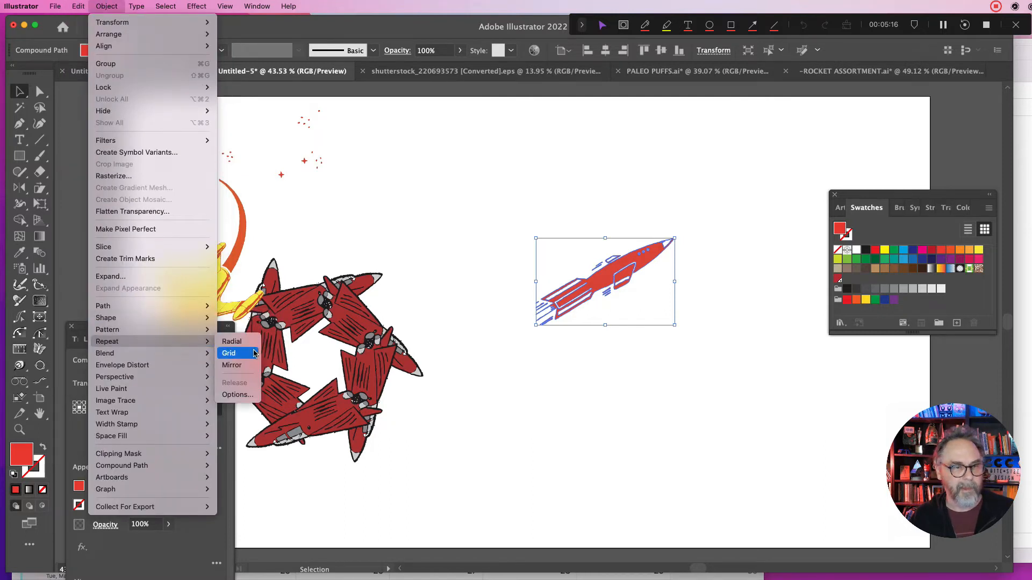
click(236, 353)
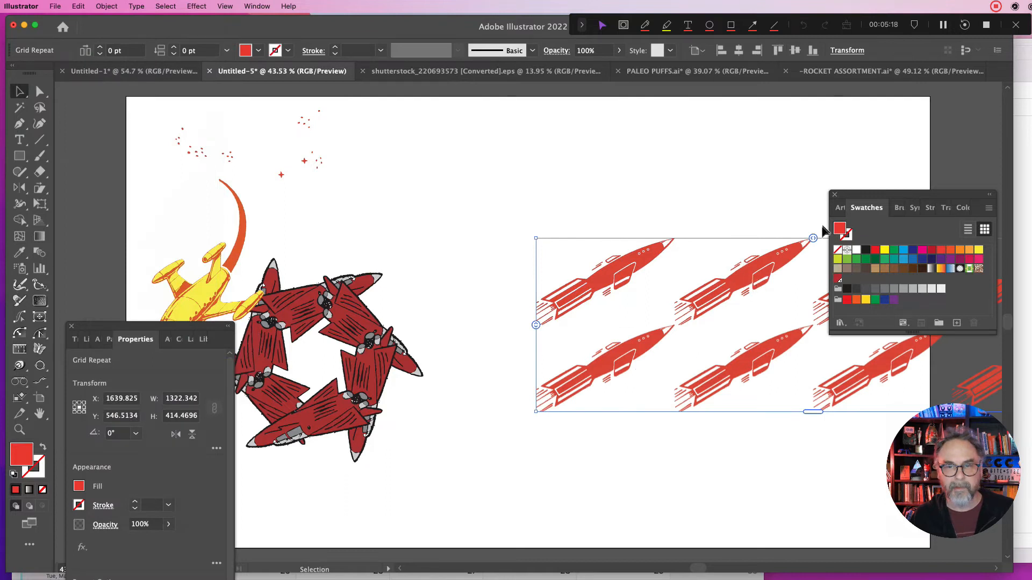
mouse_move(813, 237)
mouse_down()
mouse_move(824, 237)
mouse_move(802, 240)
mouse_move(812, 238)
mouse_up()
drag(774, 267, 529, 160)
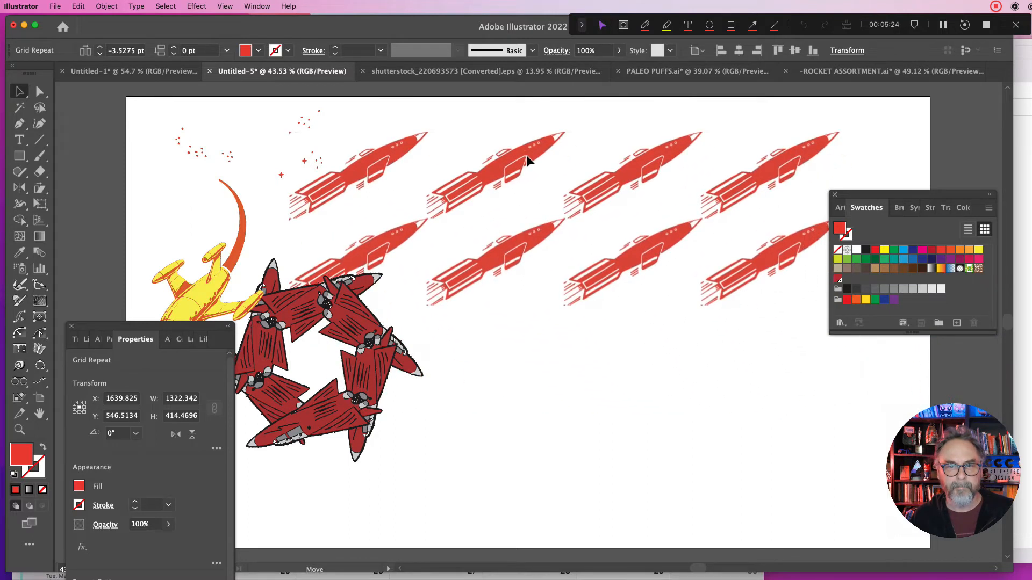
Extend the rocket grid downward with more rows and scale it down to about 1252 by 849 pt.
drag(575, 309, 575, 508)
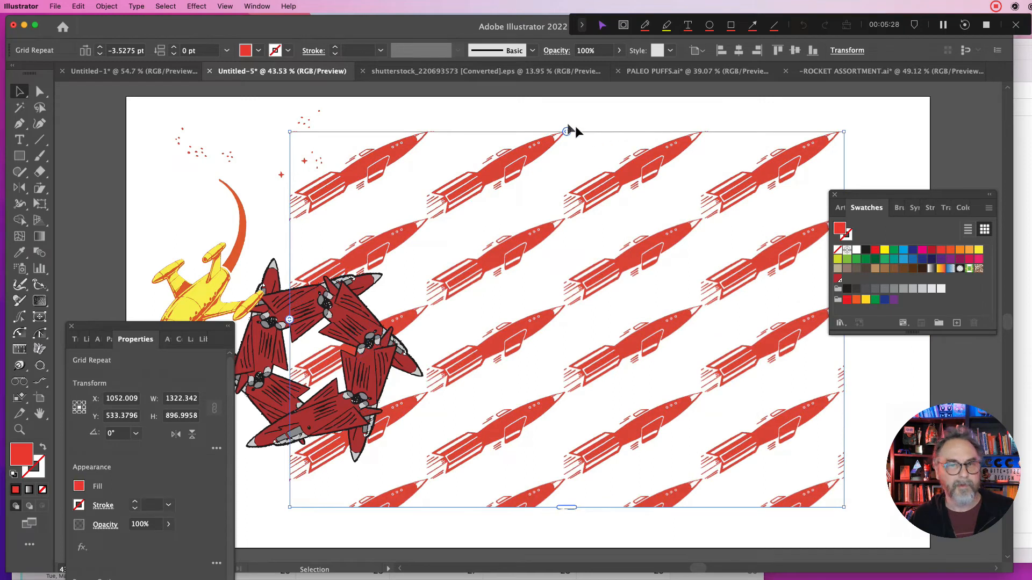
drag(847, 133, 824, 156)
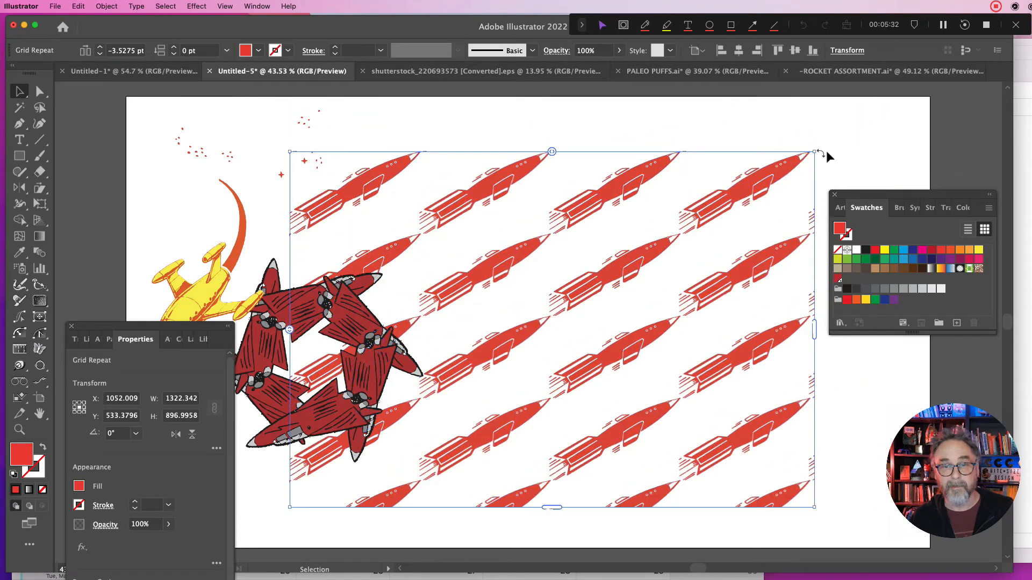
drag(774, 183, 830, 153)
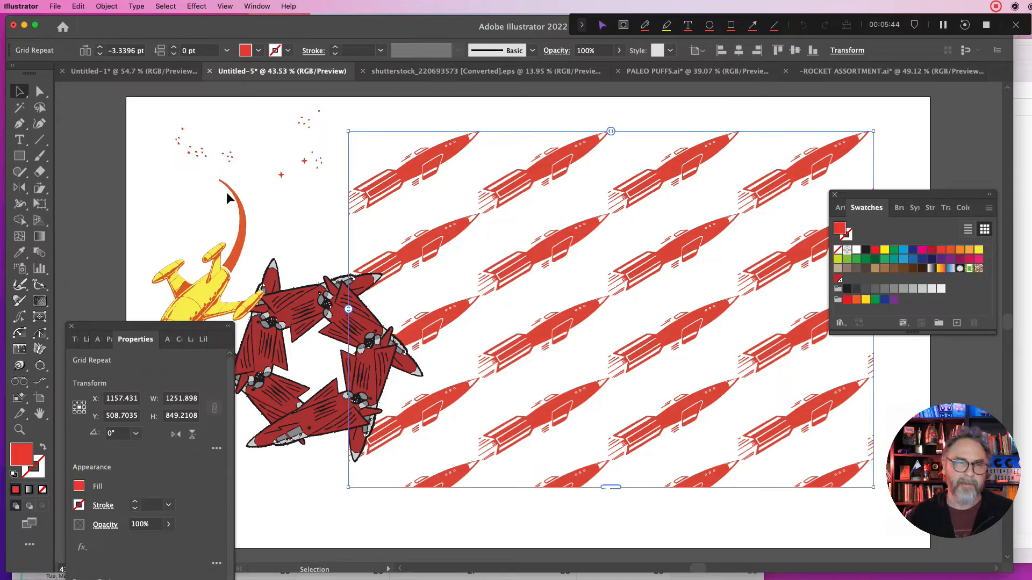
Try deleting the rocket grid, and undo everything back to the single original red rocket.
key(Delete)
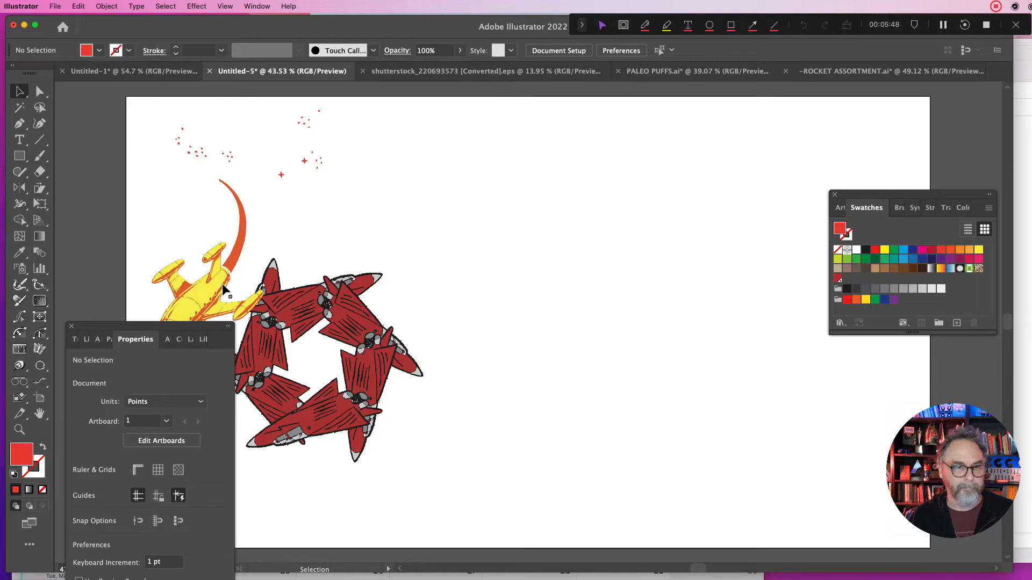
key(super+z)
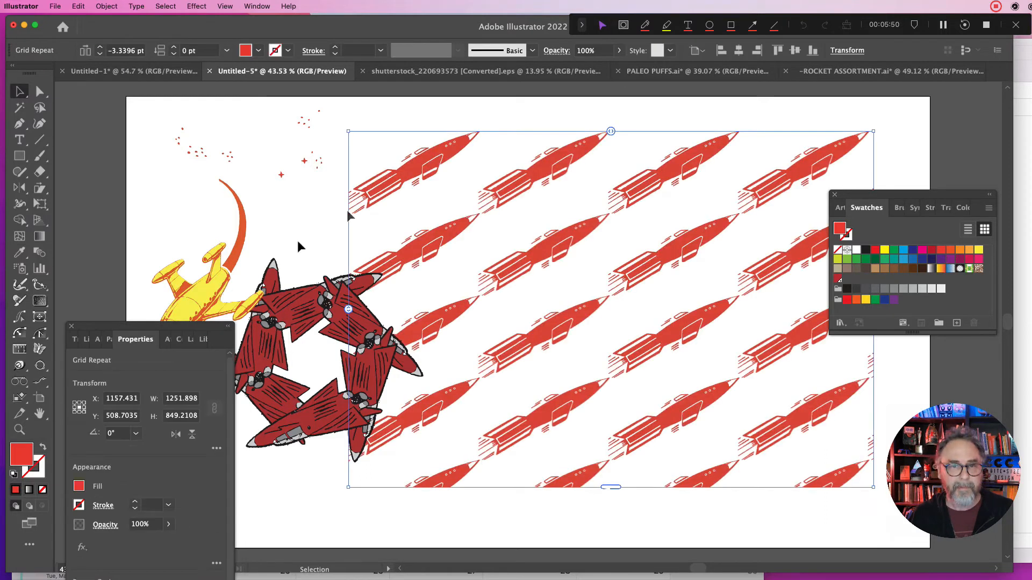
key(Delete)
key(super+z)
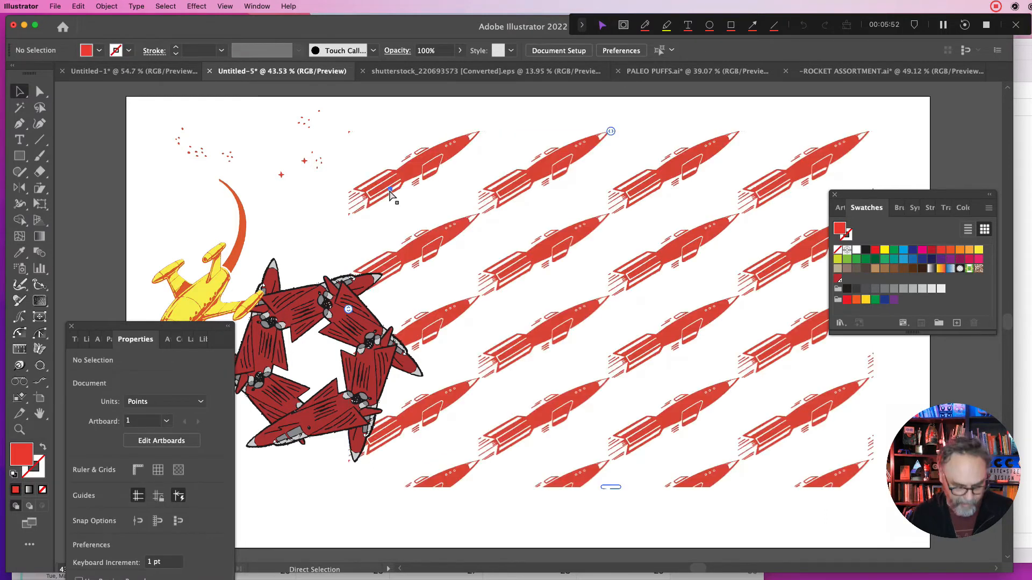
key(super+z)
key(super+z)
key(super+z)
key(super+z)
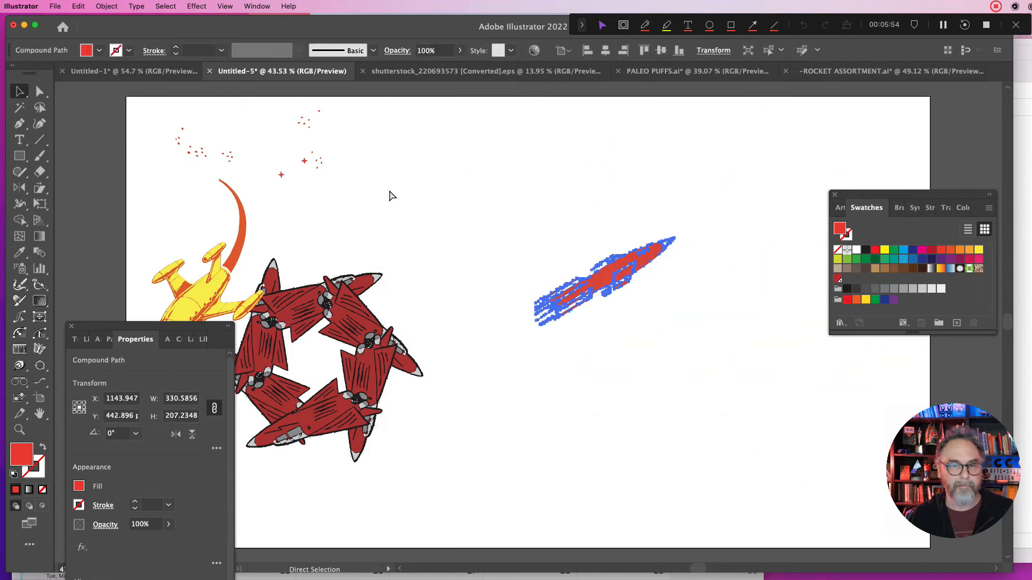
Move the rocket up and to the right and draw a dark blue rectangle about 432 by 362 pt around it.
drag(607, 278, 665, 205)
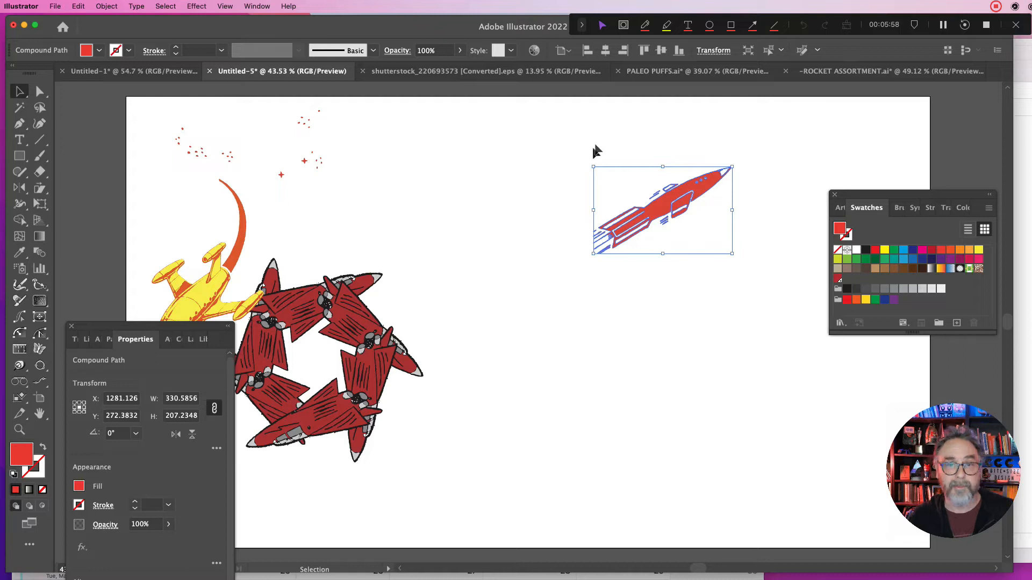
click(19, 156)
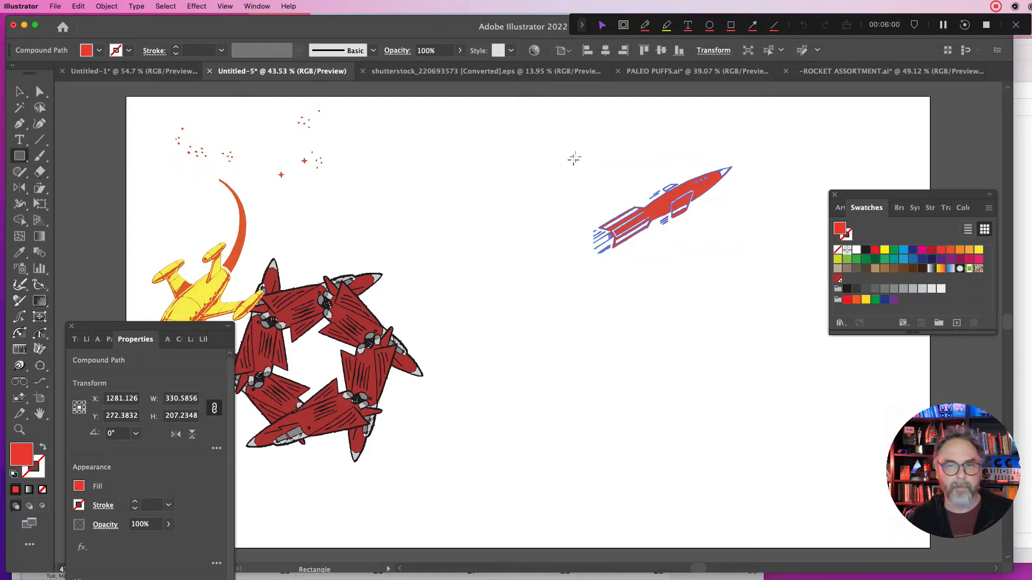
drag(572, 145, 752, 293)
click(913, 250)
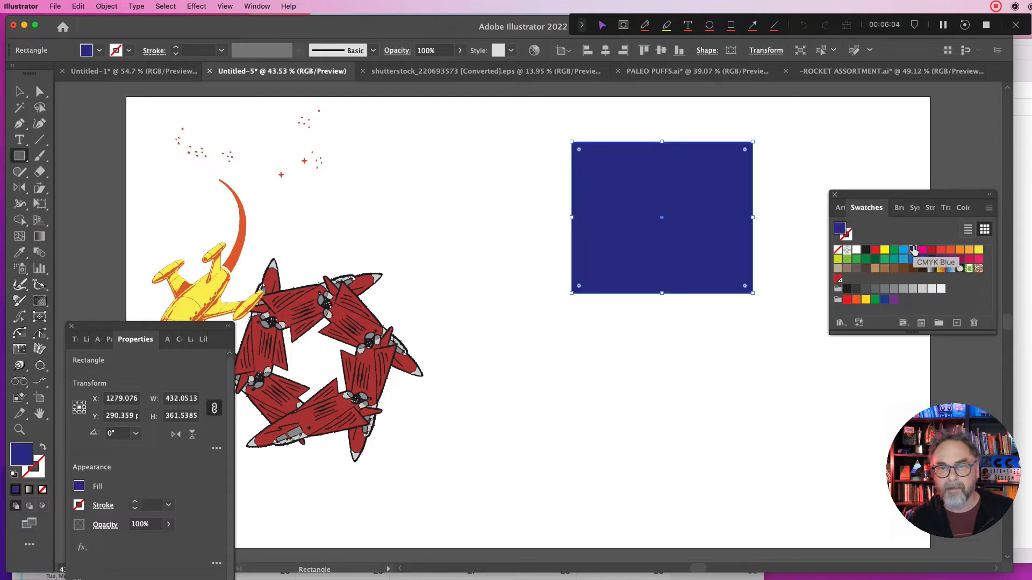
click(922, 259)
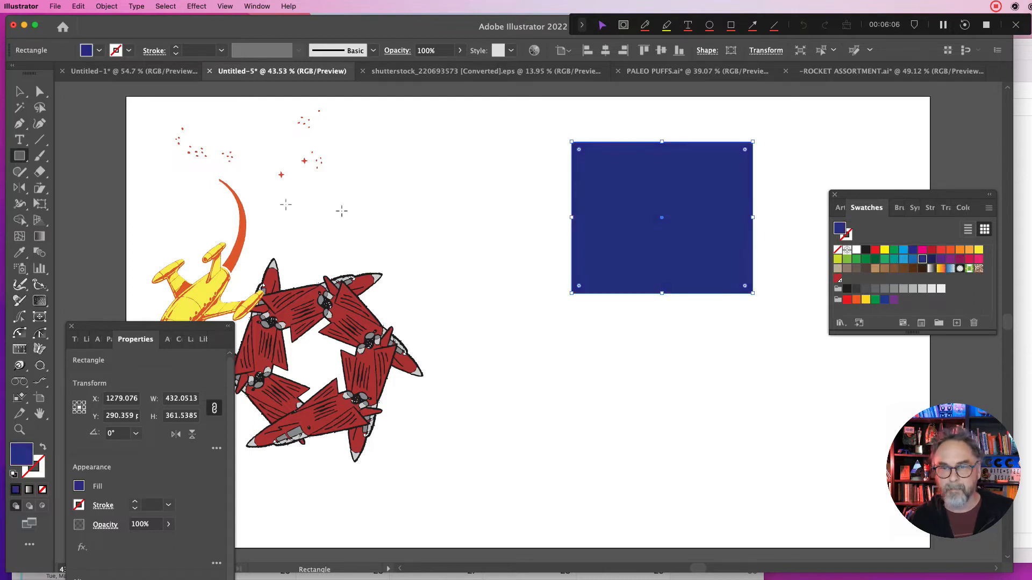
Place the dark blue rectangle behind the red rocket as its background.
key(v)
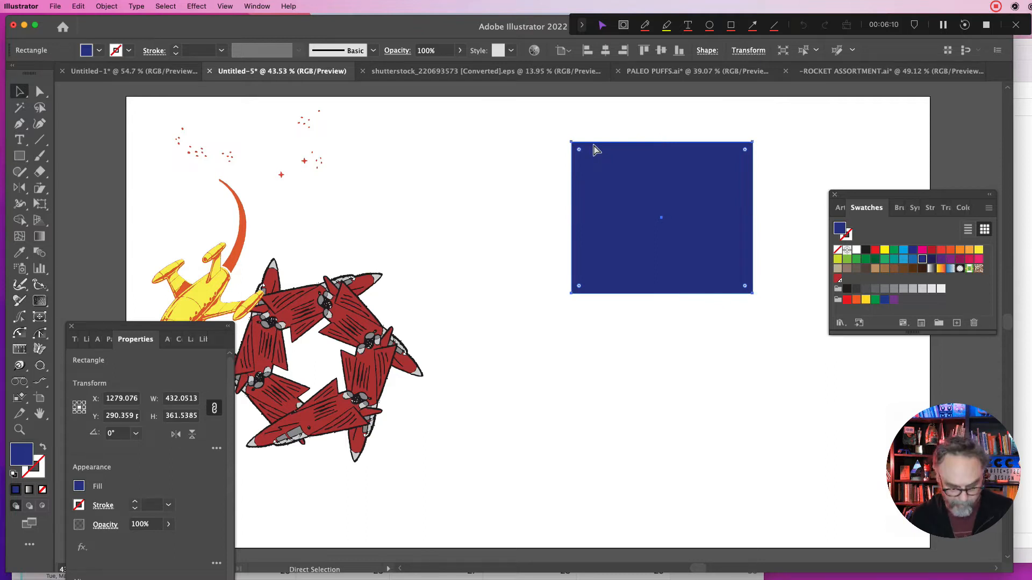
key(super+x)
key(super+b)
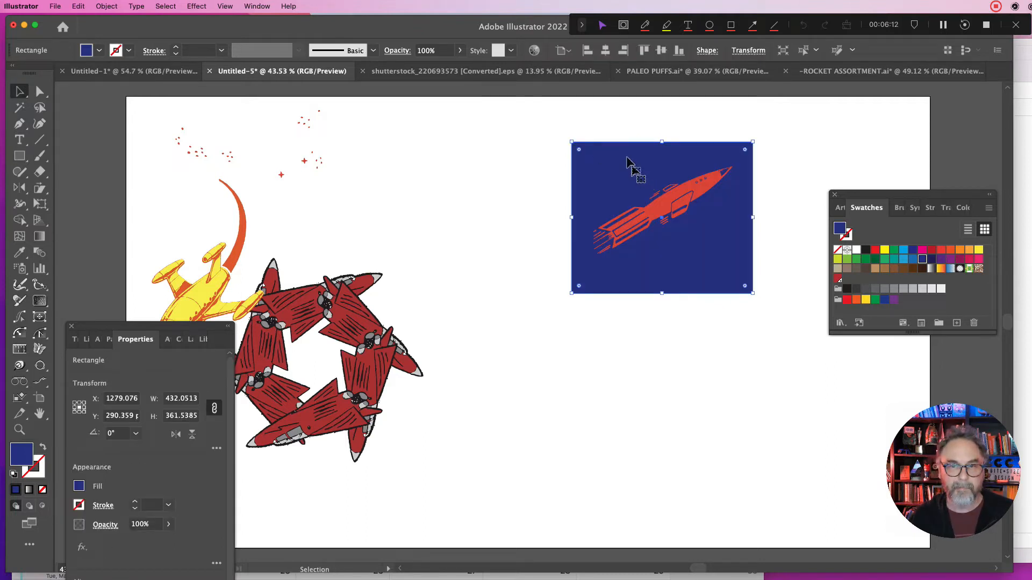
click(624, 137)
Try a light orange fill on the rocket, and settle on a red fill instead.
click(668, 202)
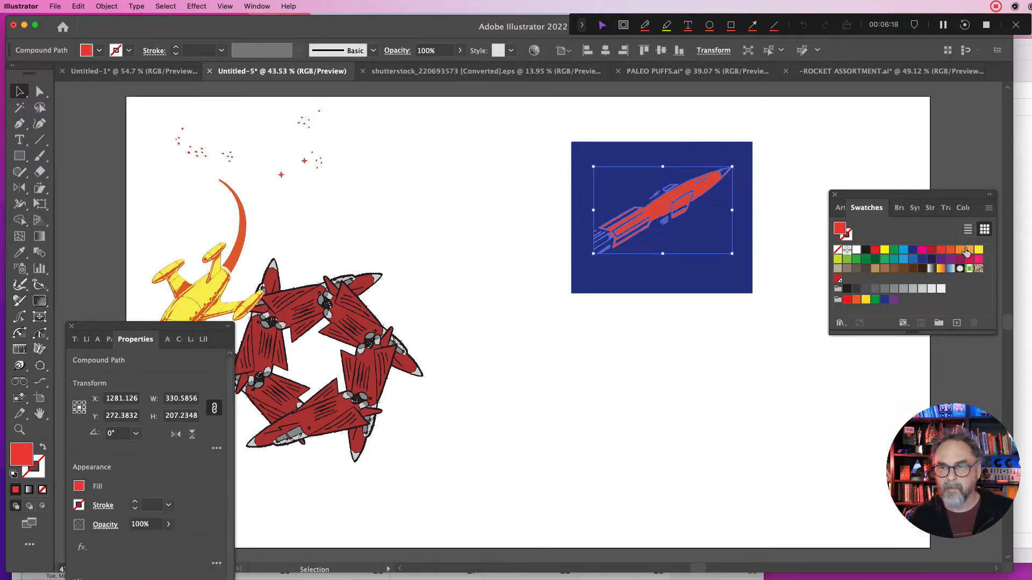
click(967, 250)
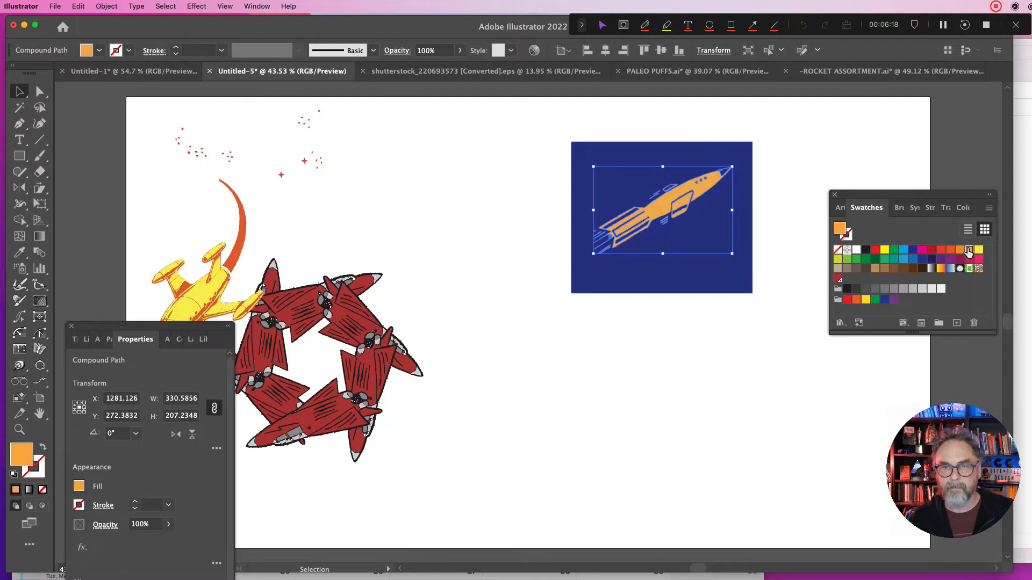
click(939, 252)
Change the background rectangle's fill to the darker navy swatch and deselect it.
click(732, 243)
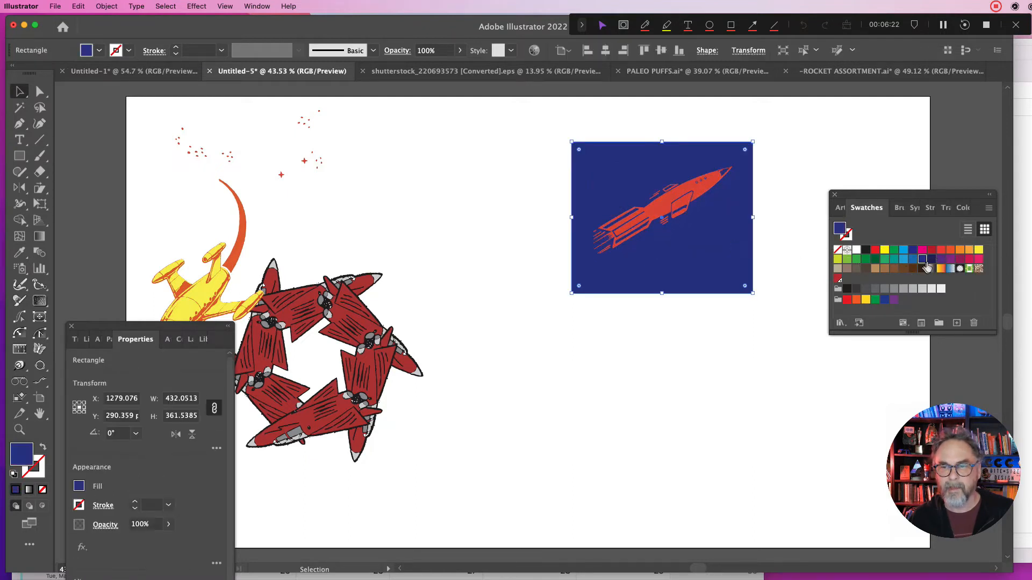
click(930, 260)
click(819, 280)
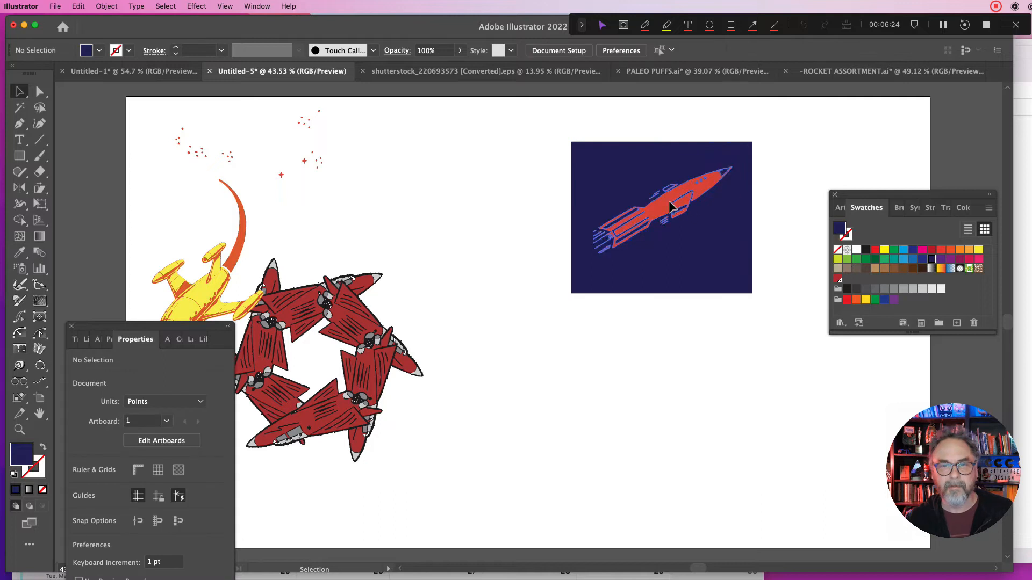
Place the leftmost cluster of small stars below the slightly lowered rocket on the navy rectangle and fill it yellow.
click(672, 207)
drag(147, 107, 705, 269)
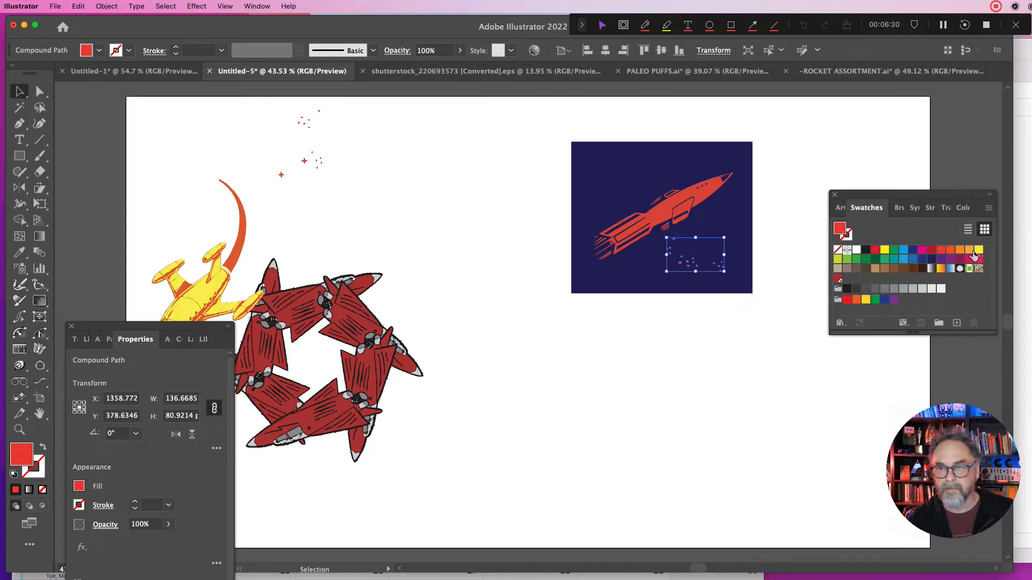
click(978, 252)
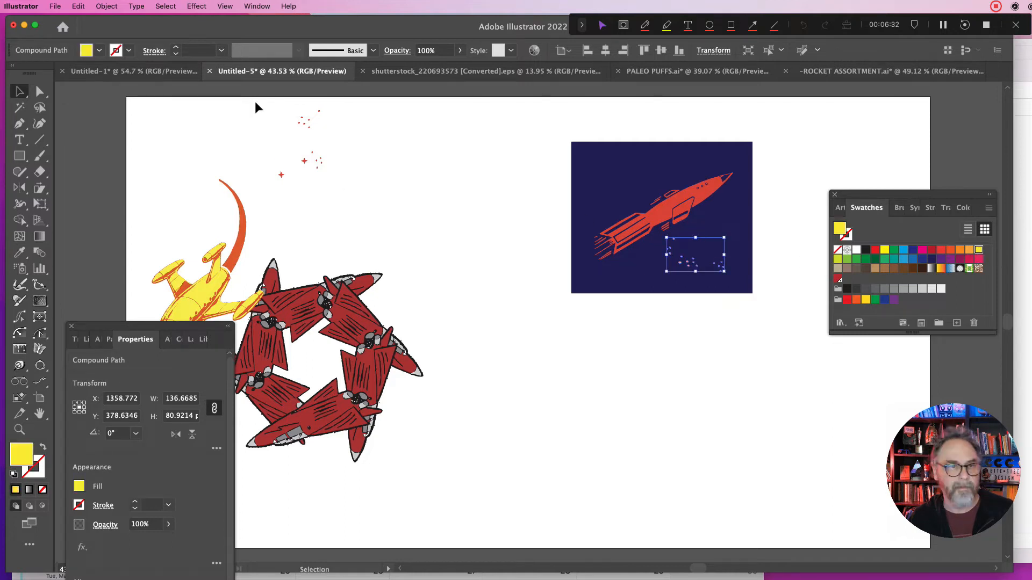
Place the remaining small stars above and left of the rocket on the navy rectangle and fill them yellow.
drag(295, 122, 401, 193)
drag(305, 163, 609, 204)
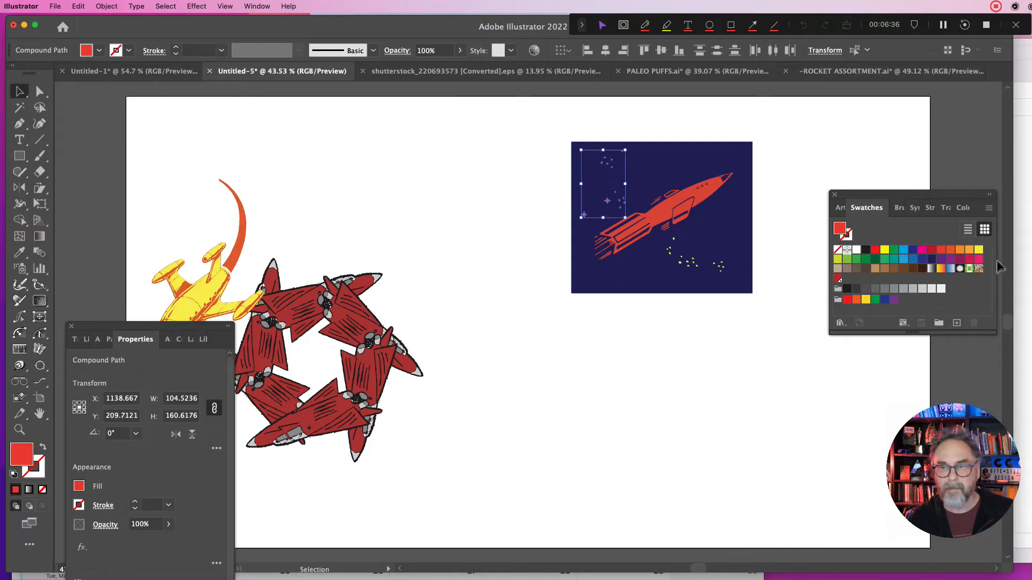
click(979, 251)
click(559, 283)
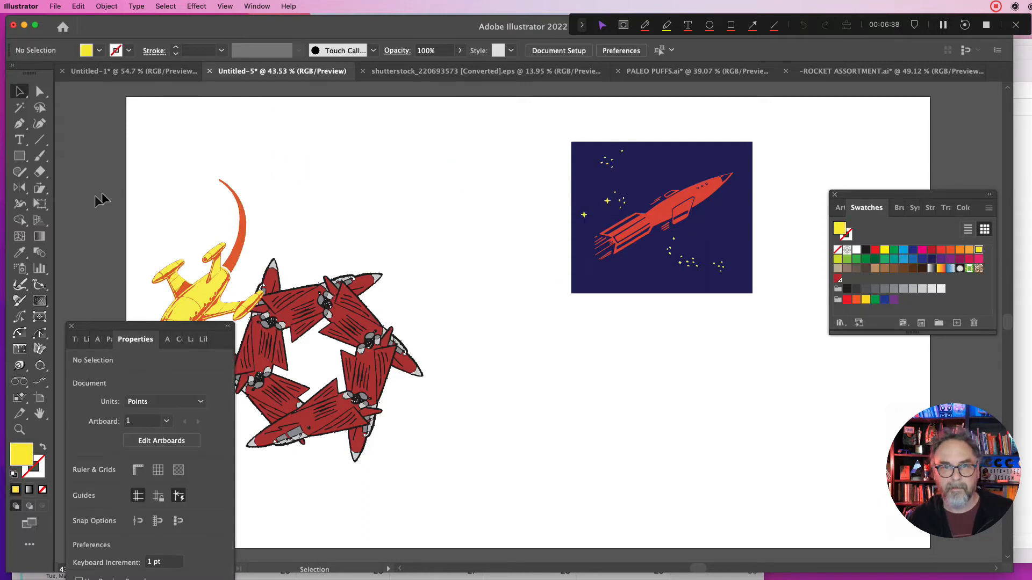
Draw a circle about 51 pt wide above the rocket on the navy rectangle and fill it light blue.
drag(19, 156, 67, 188)
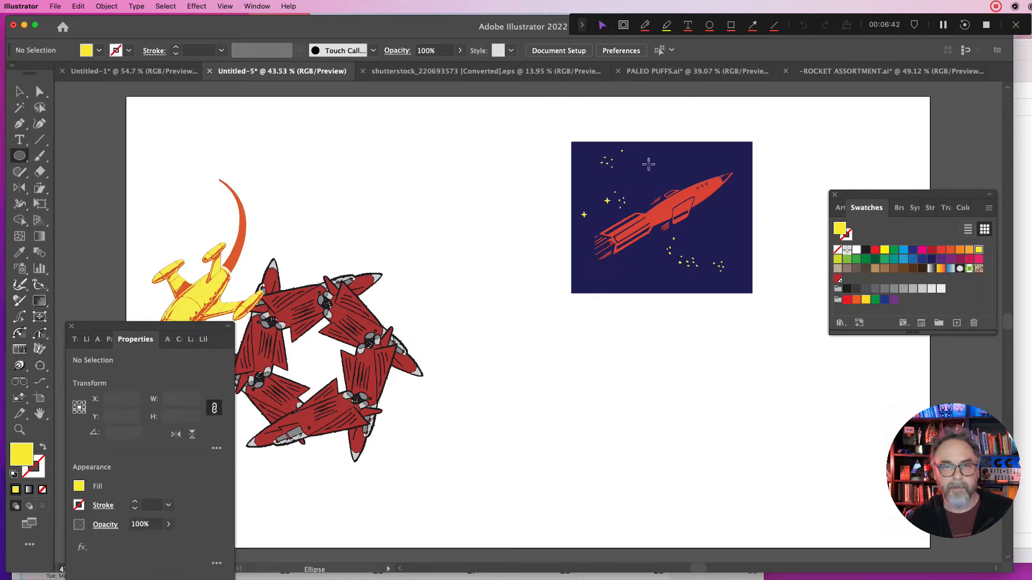
drag(649, 164, 670, 186)
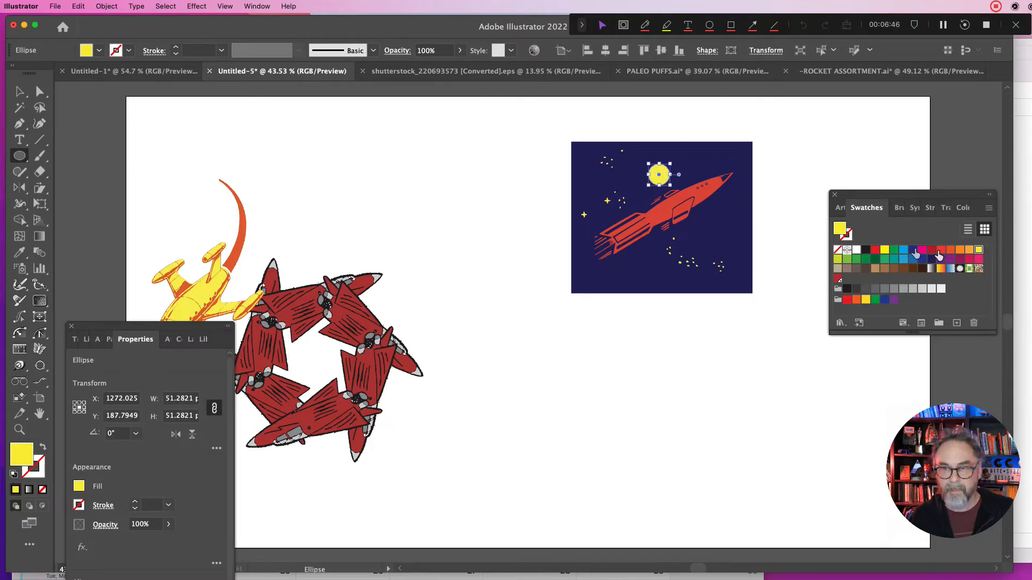
click(903, 250)
click(21, 95)
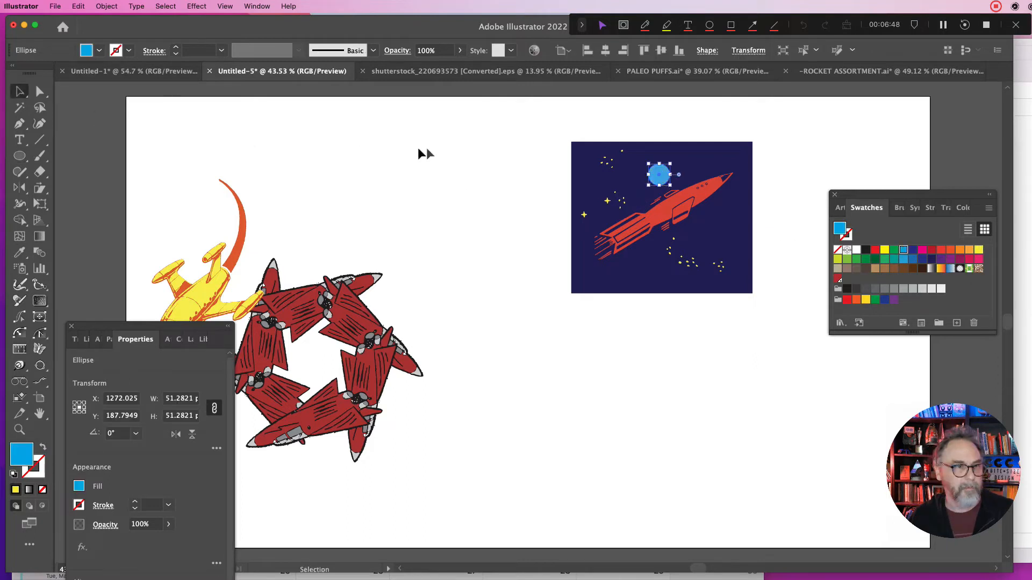
Move the light blue circle up slightly and duplicate it with a small horizontal offset to the left.
click(650, 170)
click(656, 170)
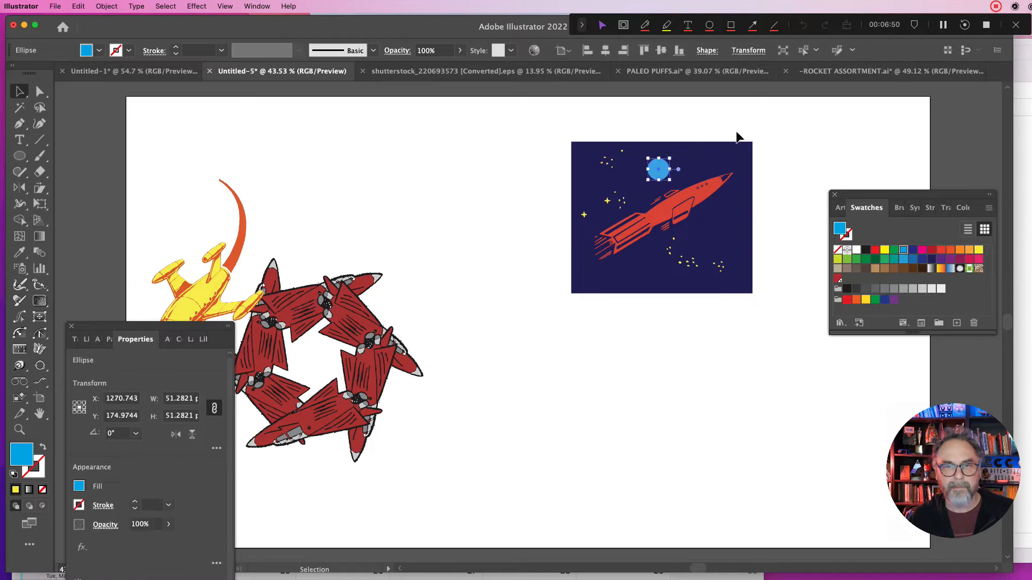
drag(654, 171, 649, 170)
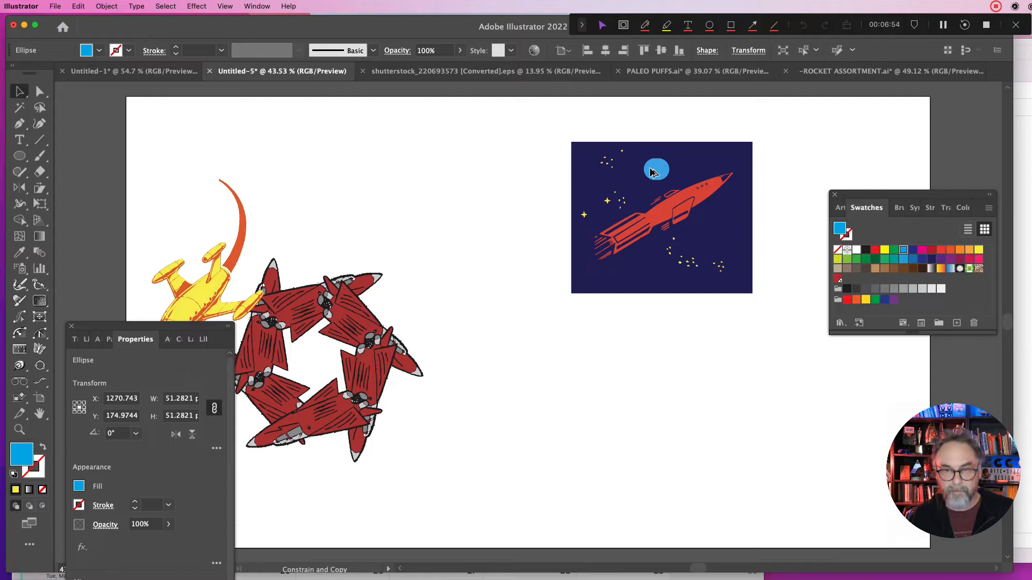
click(797, 136)
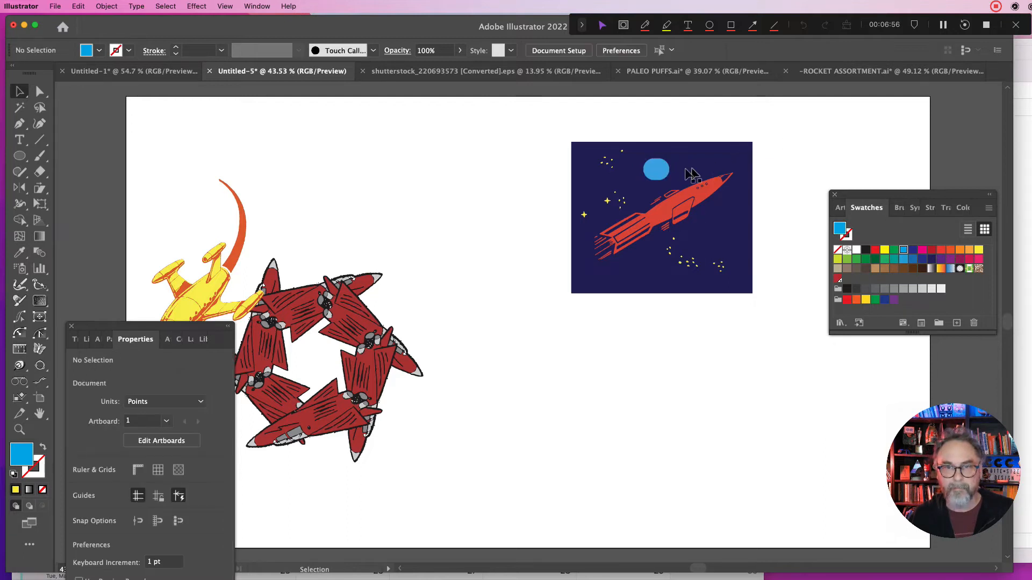
Subtract the front light blue circle from the one behind using Minus Front to form a crescent moon, and tilt it slightly clockwise.
click(670, 173)
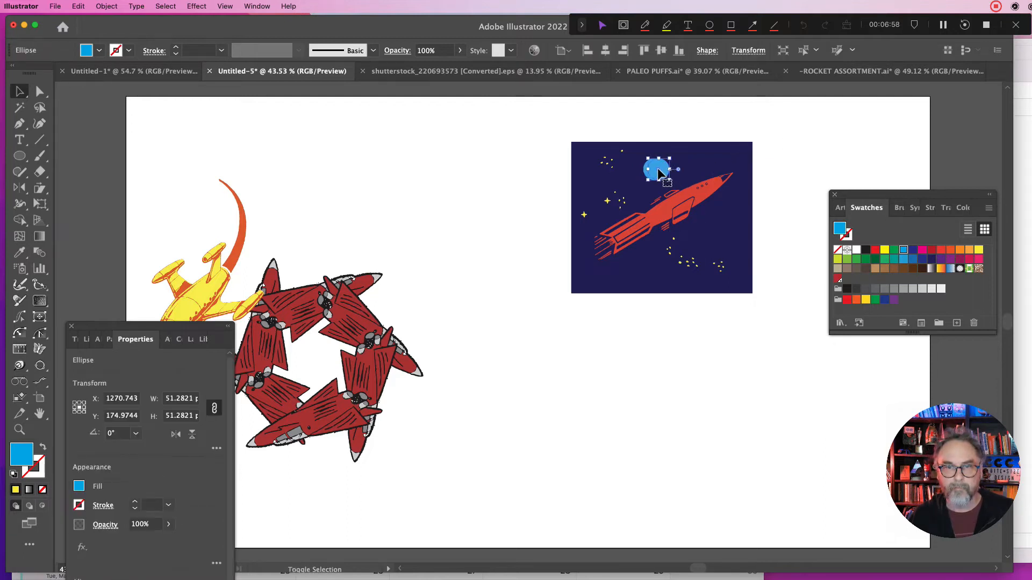
click(257, 6)
mouse_move(323, 554)
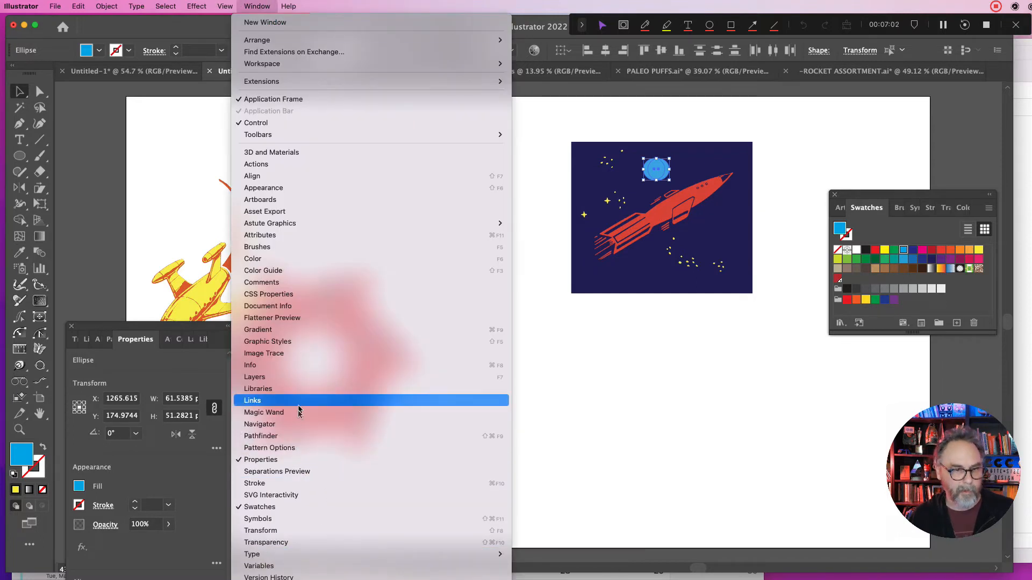
click(295, 435)
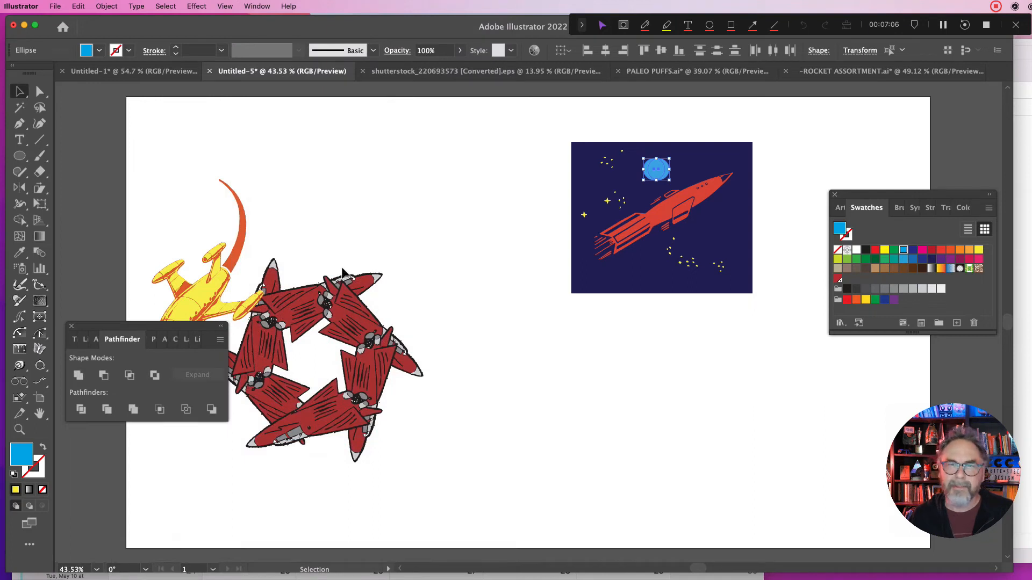
click(103, 376)
click(771, 210)
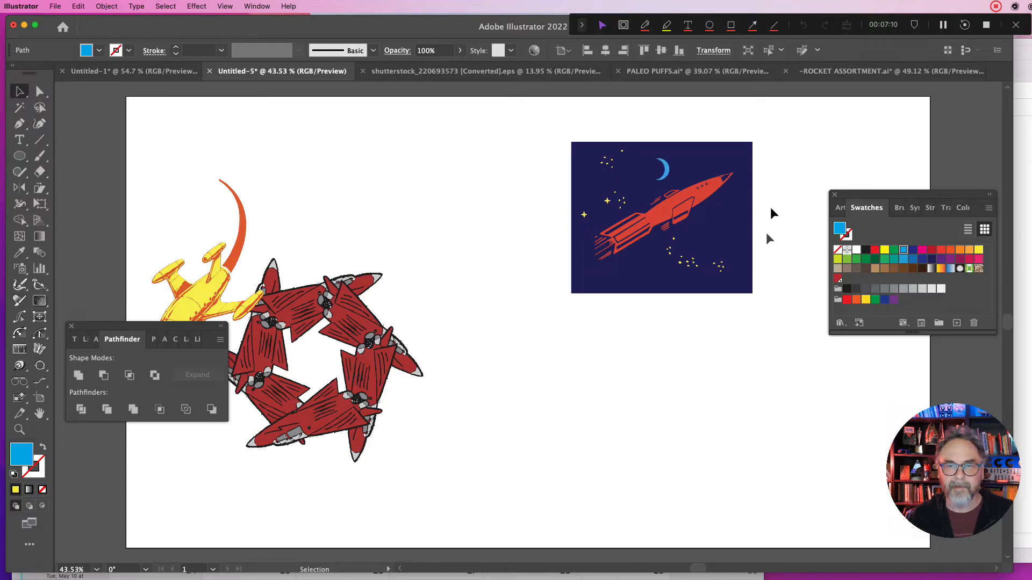
click(665, 170)
drag(655, 155, 661, 151)
Draw two small circles below the rocket on the navy tile, a light blue one on the left and a green-filled one on the right.
click(20, 156)
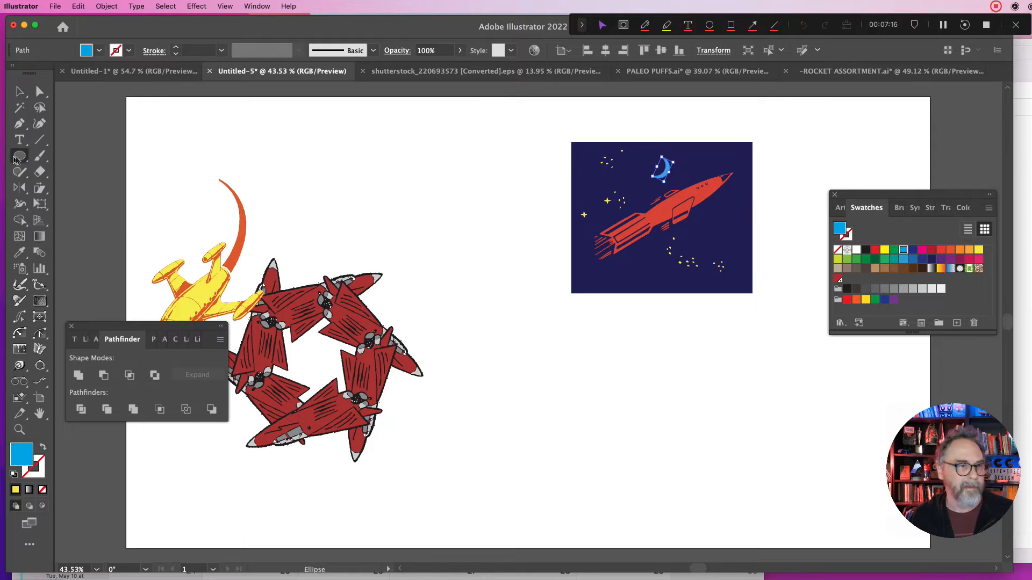
drag(634, 270, 640, 276)
drag(724, 226, 730, 232)
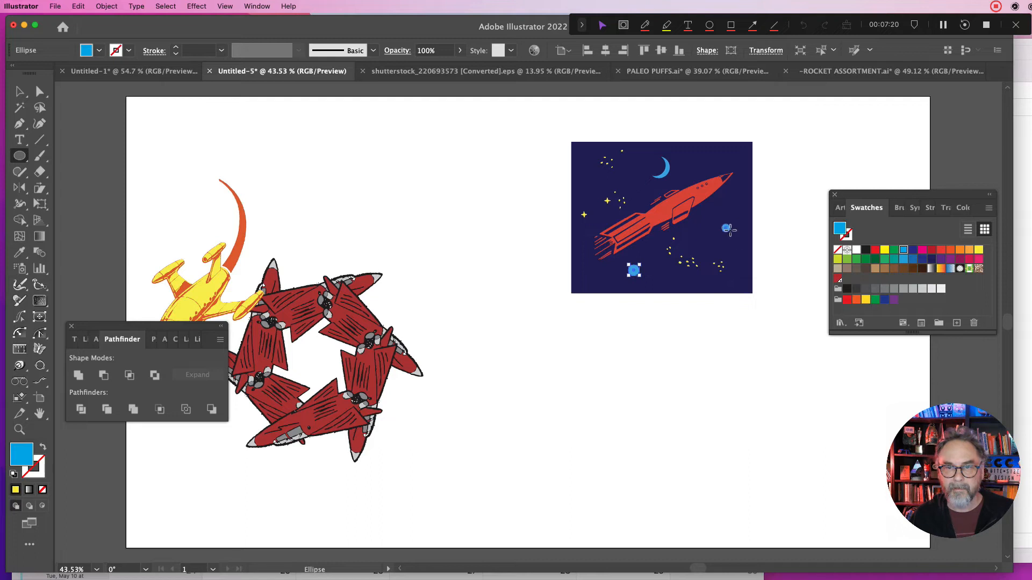
click(19, 93)
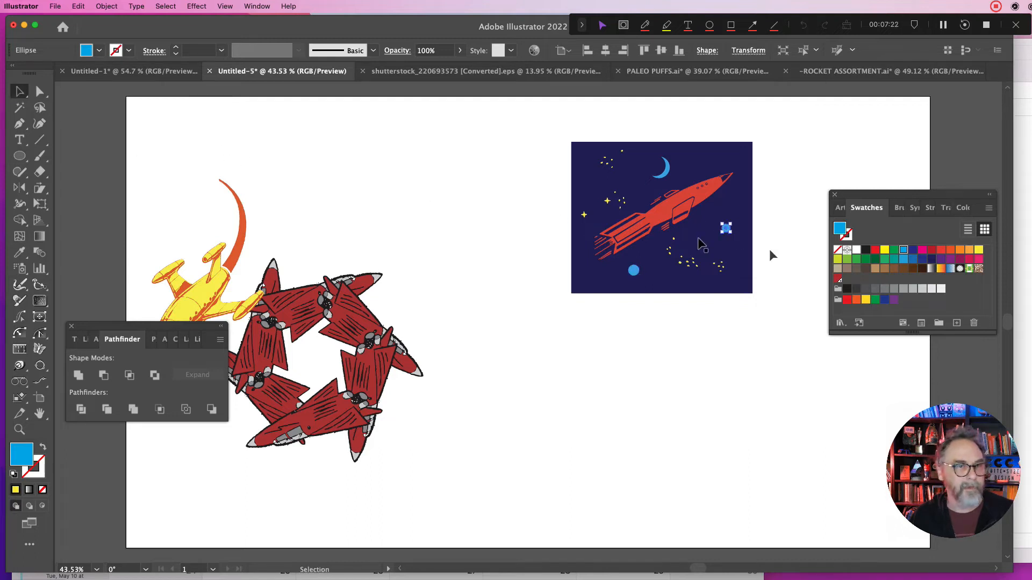
click(848, 259)
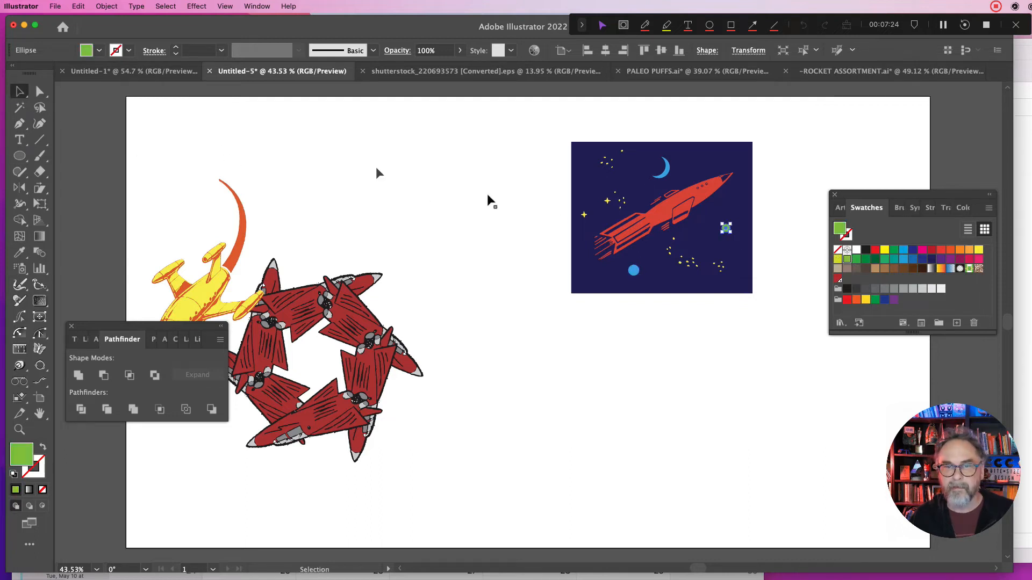
click(501, 180)
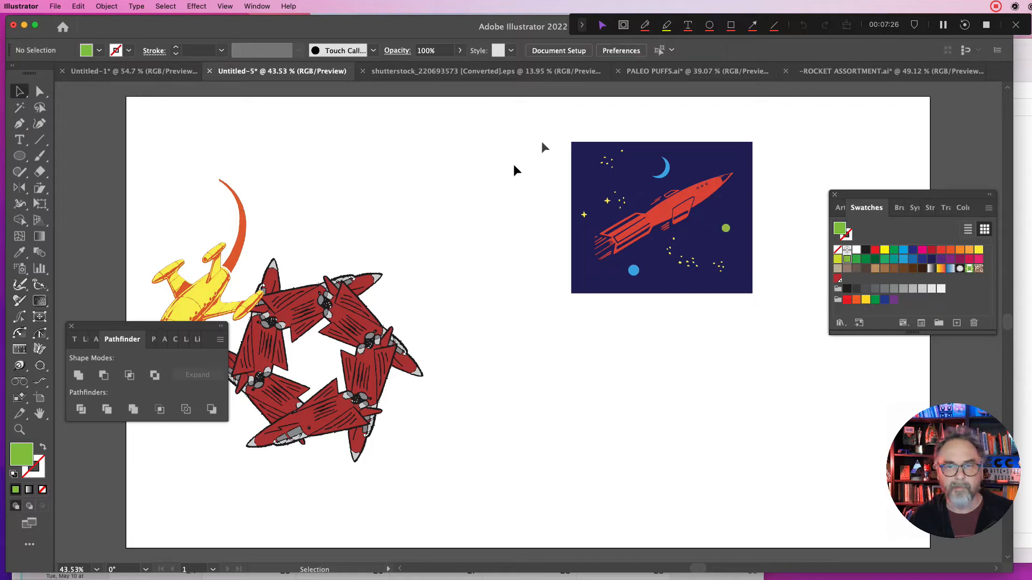
Move the complete navy rocket tile closer to the artboard's center and apply a Grid repeat to all of its artwork.
drag(555, 121, 670, 309)
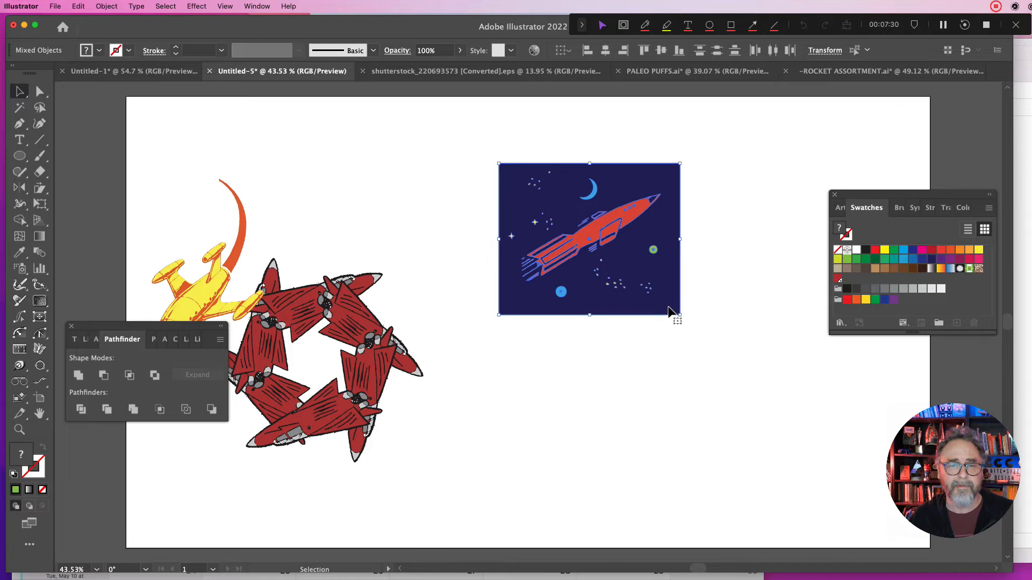
click(713, 301)
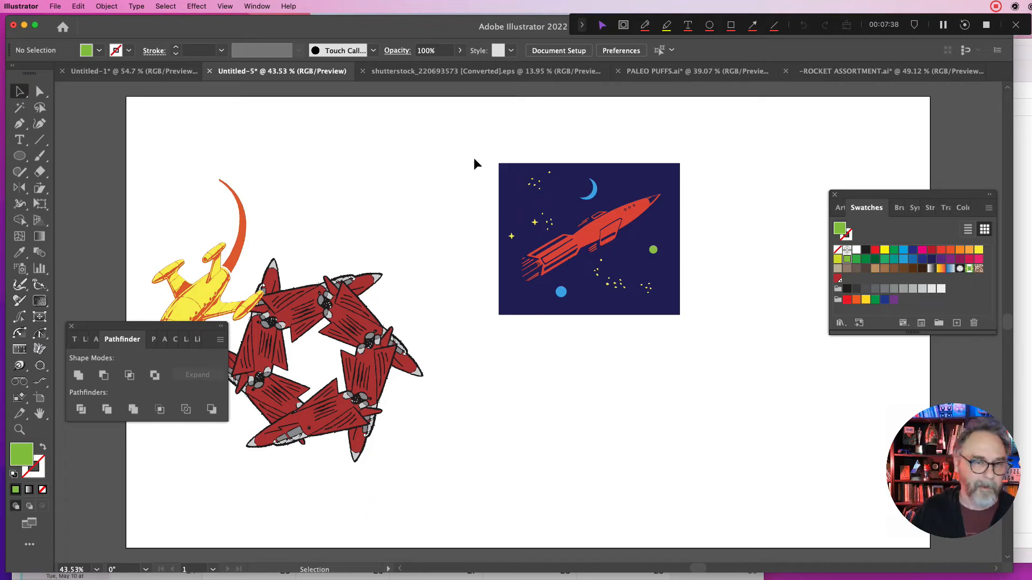
drag(473, 159, 696, 332)
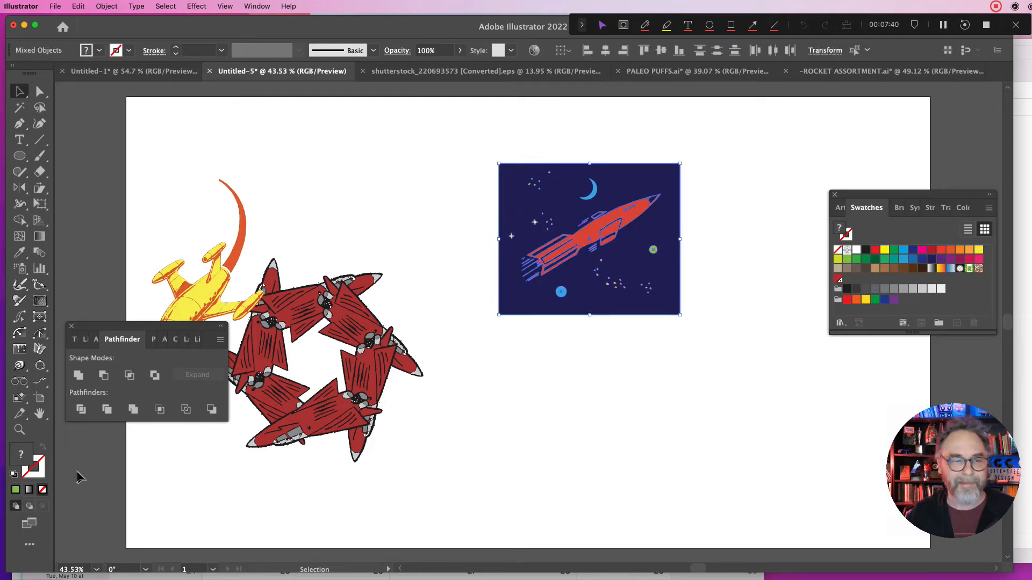
click(78, 7)
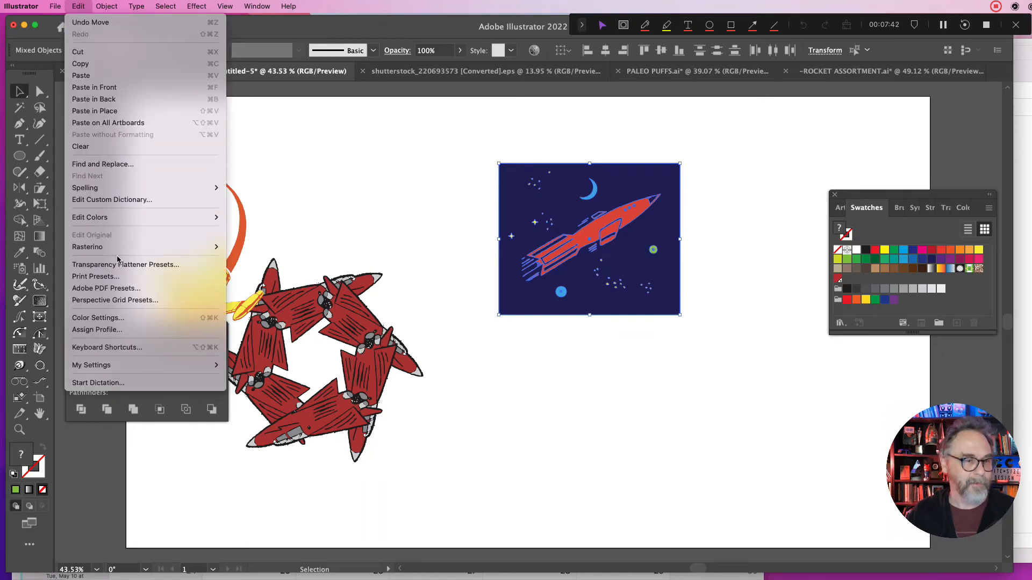
mouse_move(107, 6)
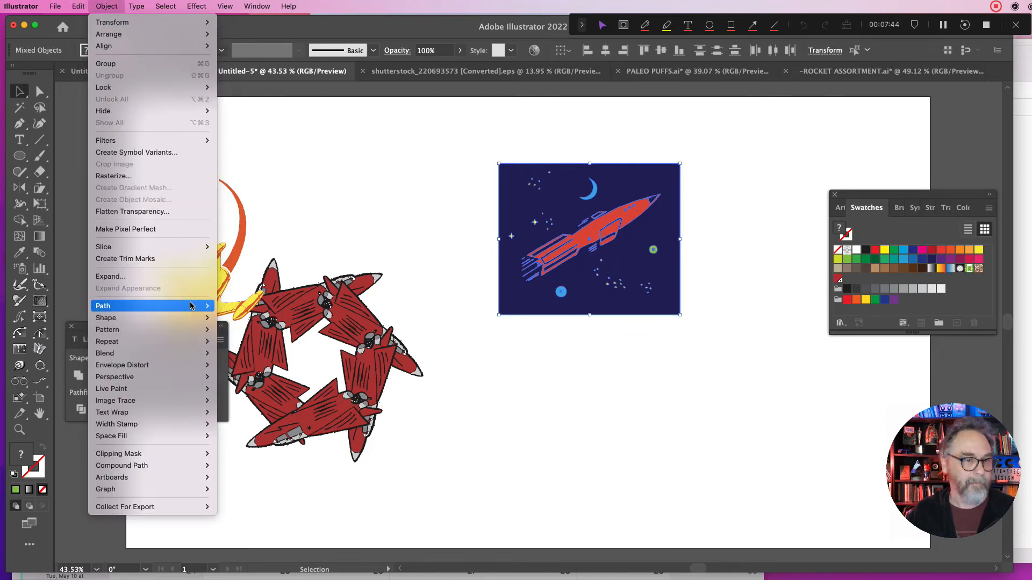
mouse_move(204, 347)
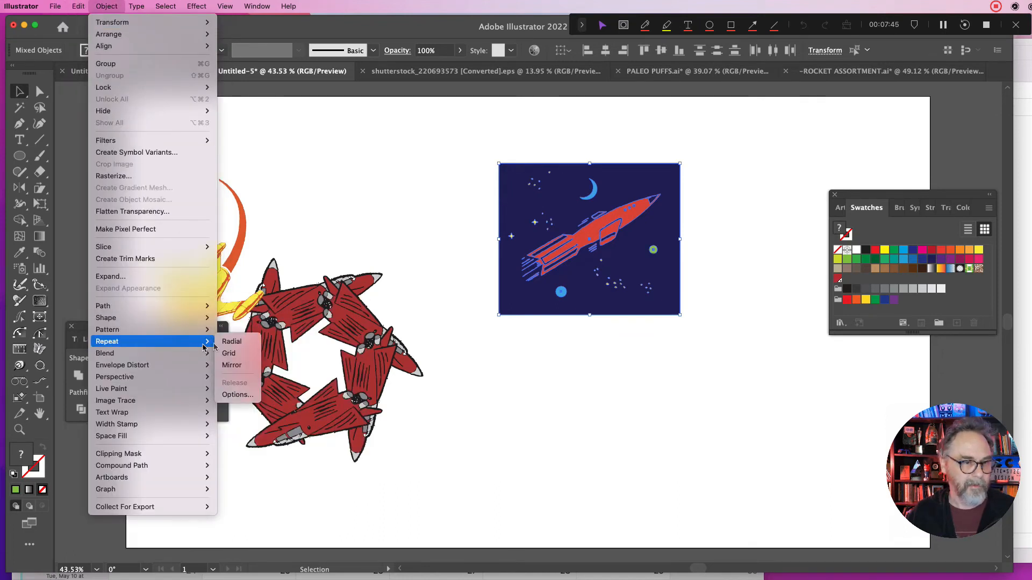
click(259, 353)
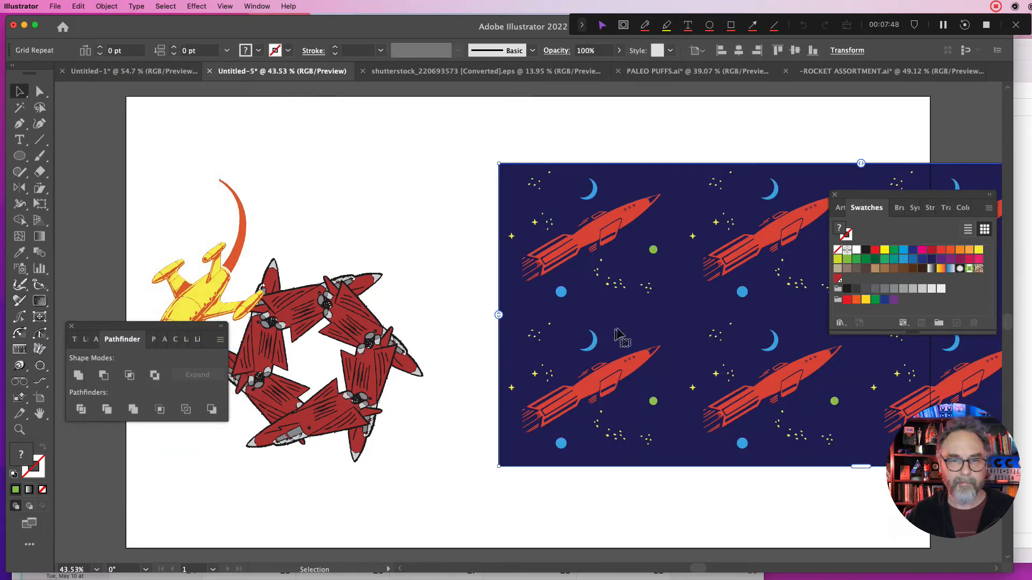
Shrink the rocket grid repeat and place it over the upper-right corner of the artboard, out of the way.
drag(618, 326, 257, 260)
drag(848, 398, 836, 516)
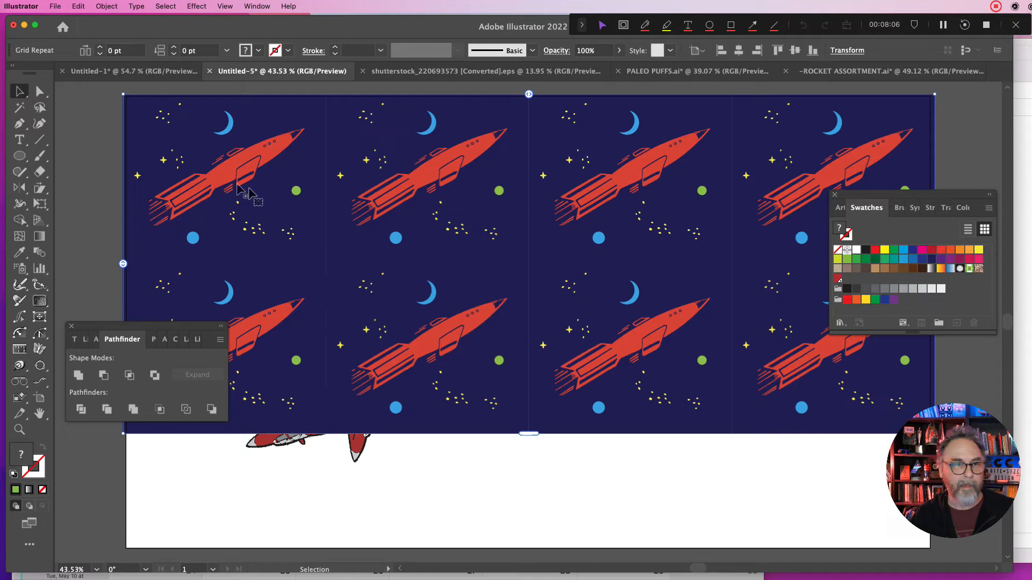
drag(124, 94, 573, 283)
drag(621, 307, 782, 114)
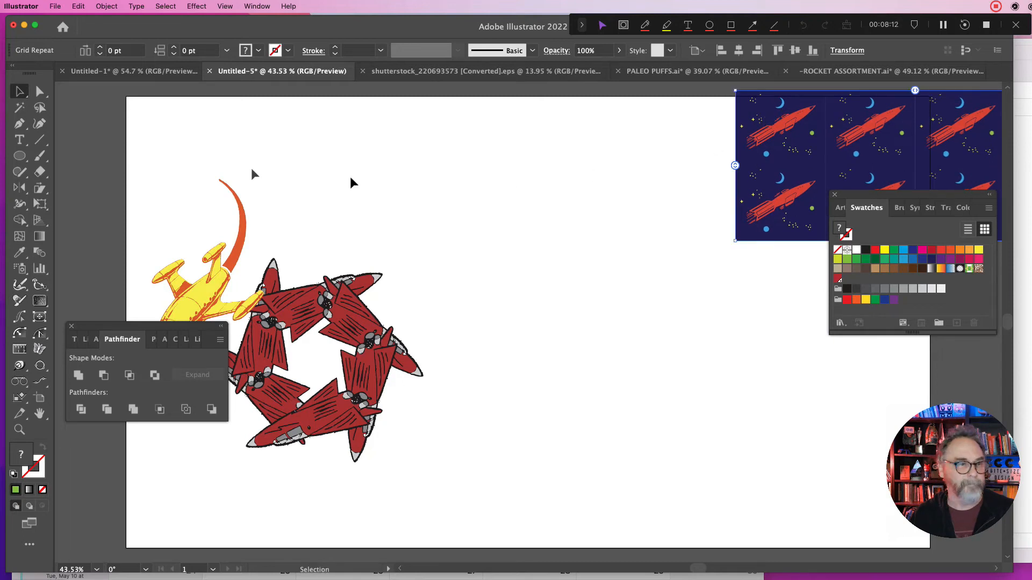
click(258, 138)
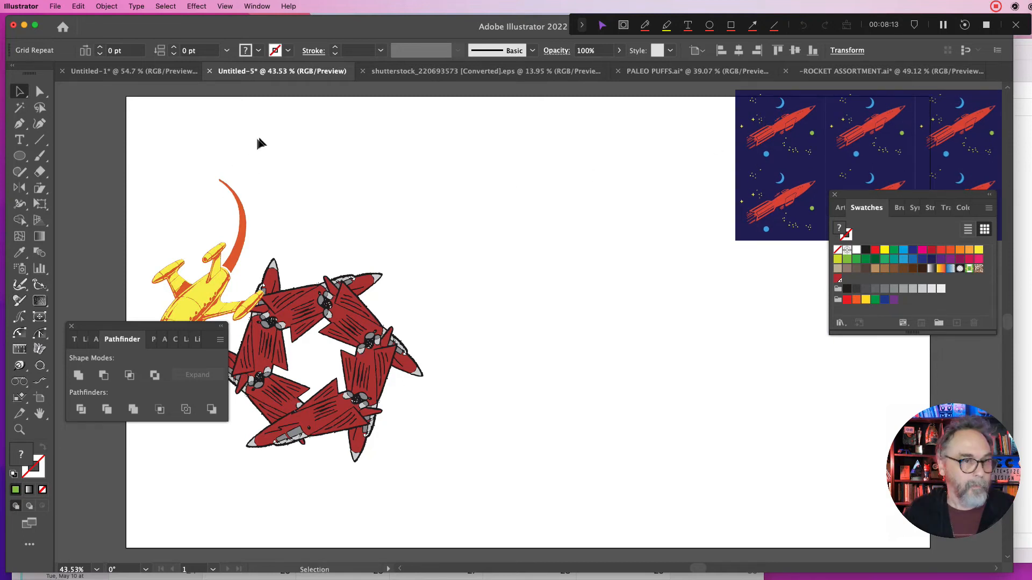
click(107, 6)
mouse_move(170, 342)
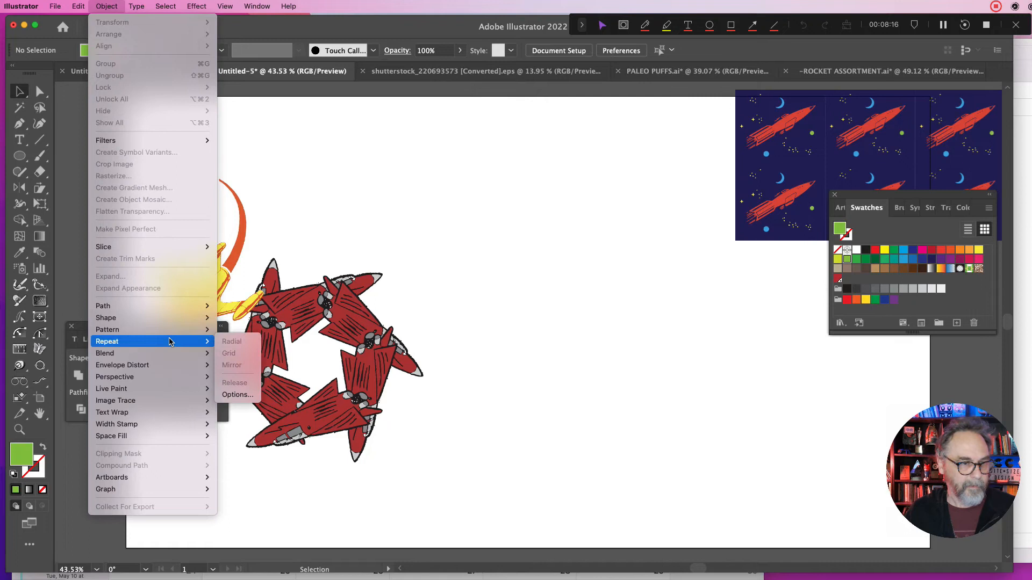
click(340, 220)
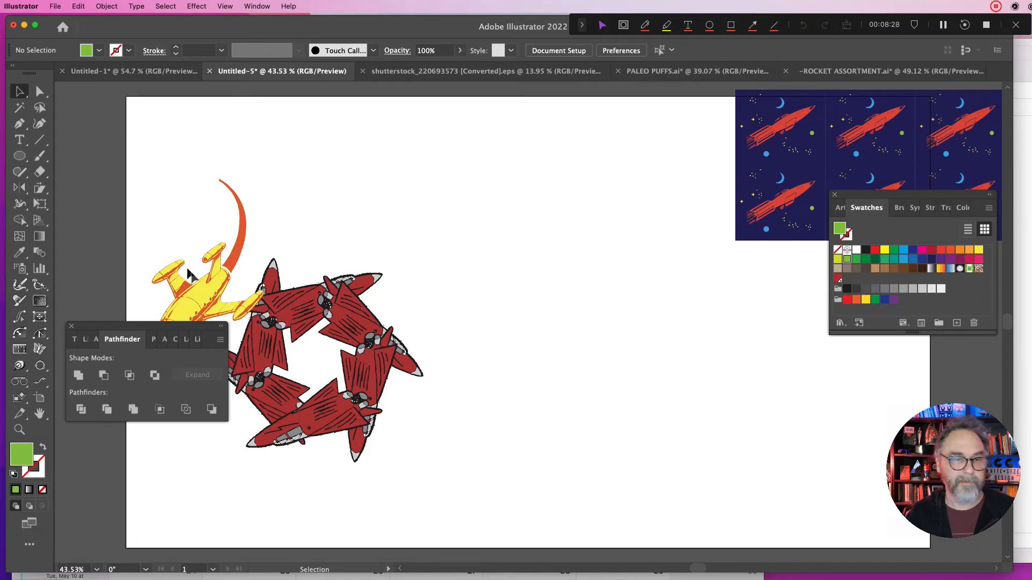
Move the yellow spaceship to the empty area right of the red ship ring and apply a Mirror repeat to it.
click(203, 288)
drag(203, 287, 568, 393)
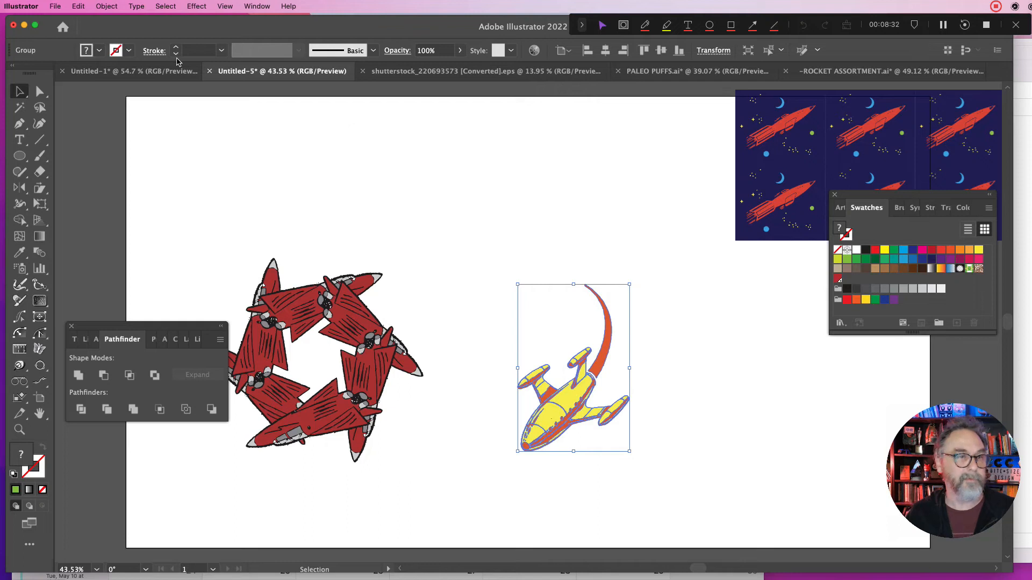
click(115, 6)
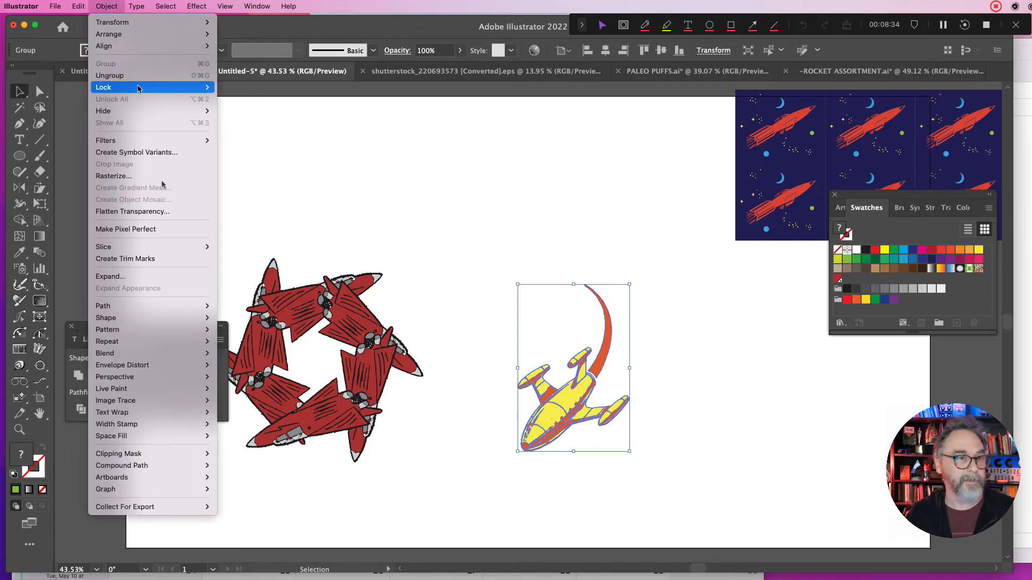
mouse_move(183, 358)
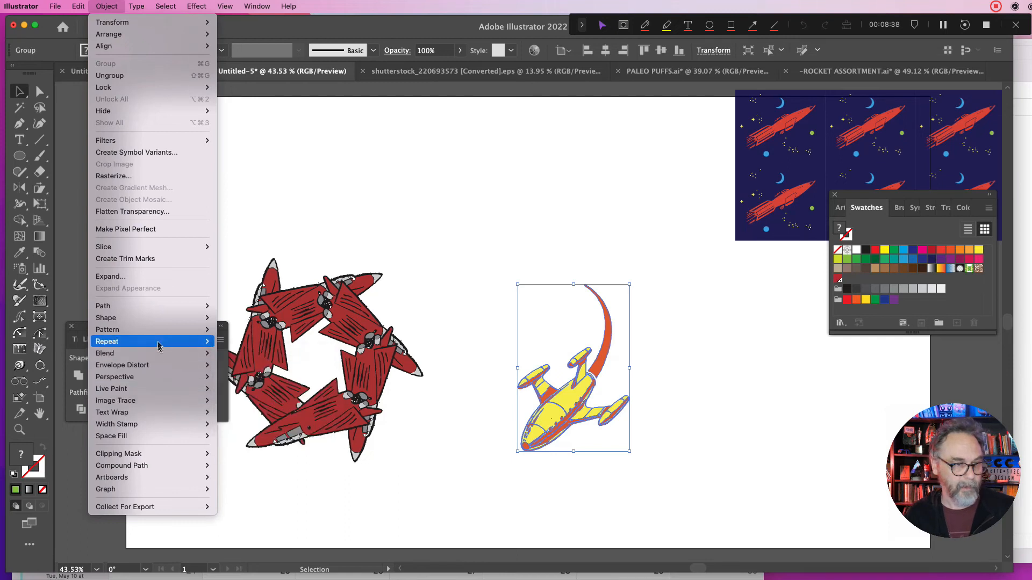
mouse_move(161, 342)
click(232, 365)
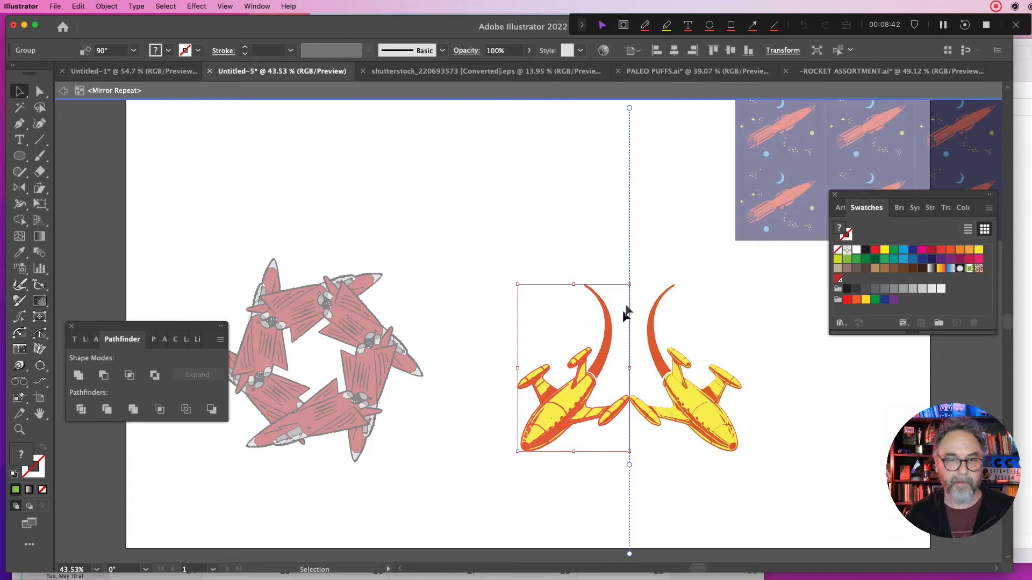
Tilt the mirror axis to about 85.4° and back to about 90.3°, and move the mirrored spaceship pair up and left.
drag(629, 108, 641, 312)
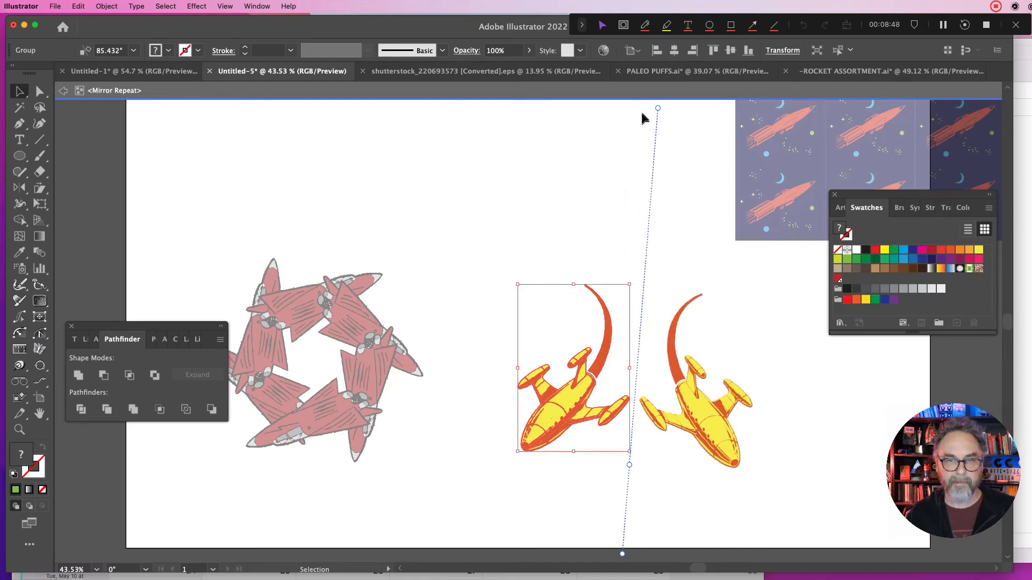
drag(657, 107, 628, 125)
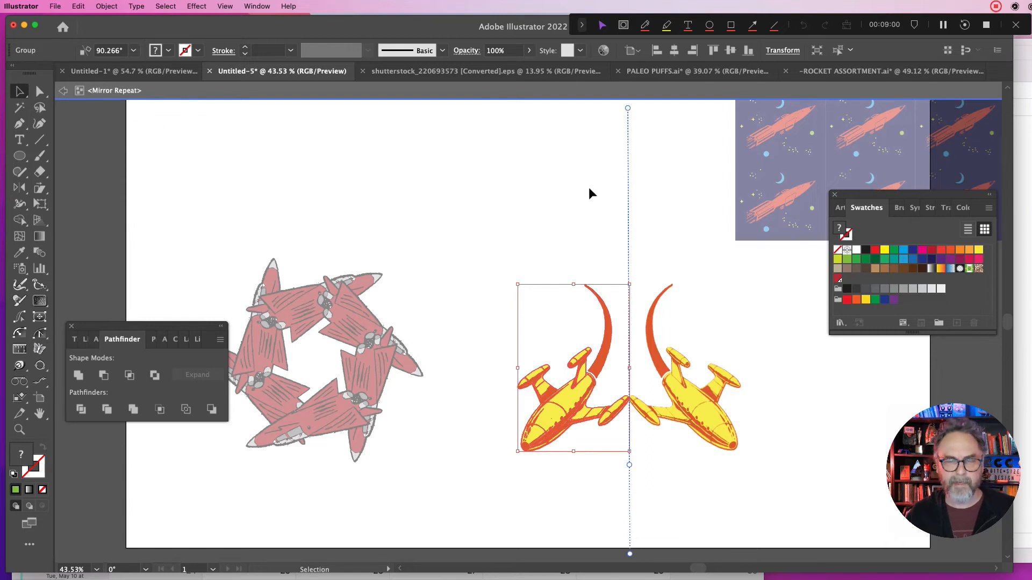
click(63, 91)
drag(661, 387, 581, 262)
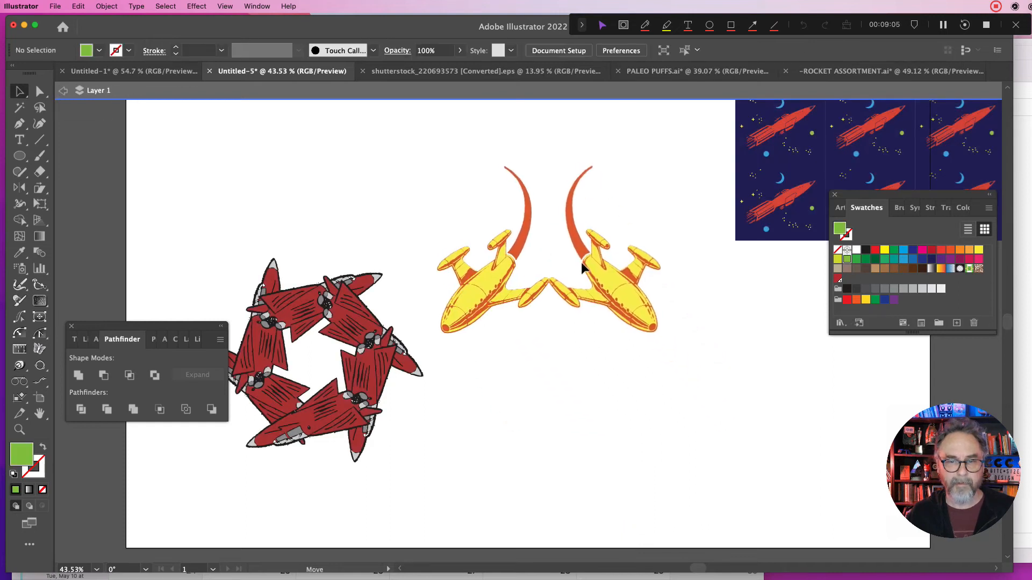
Expand the spaceship mirror repeat with Object and Fill enabled, and shift the expanded pair slightly down and right.
click(110, 6)
mouse_move(131, 252)
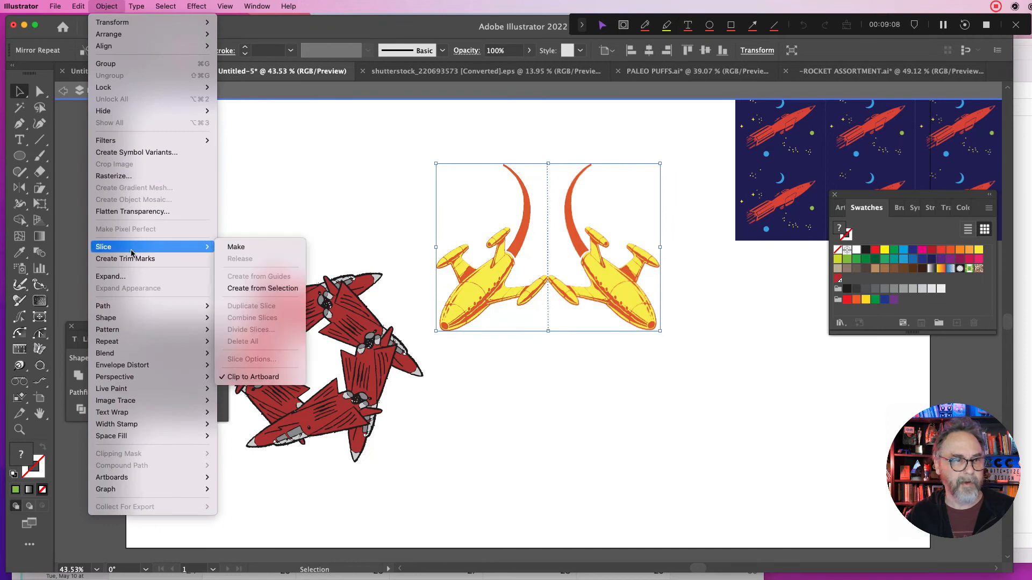
click(134, 276)
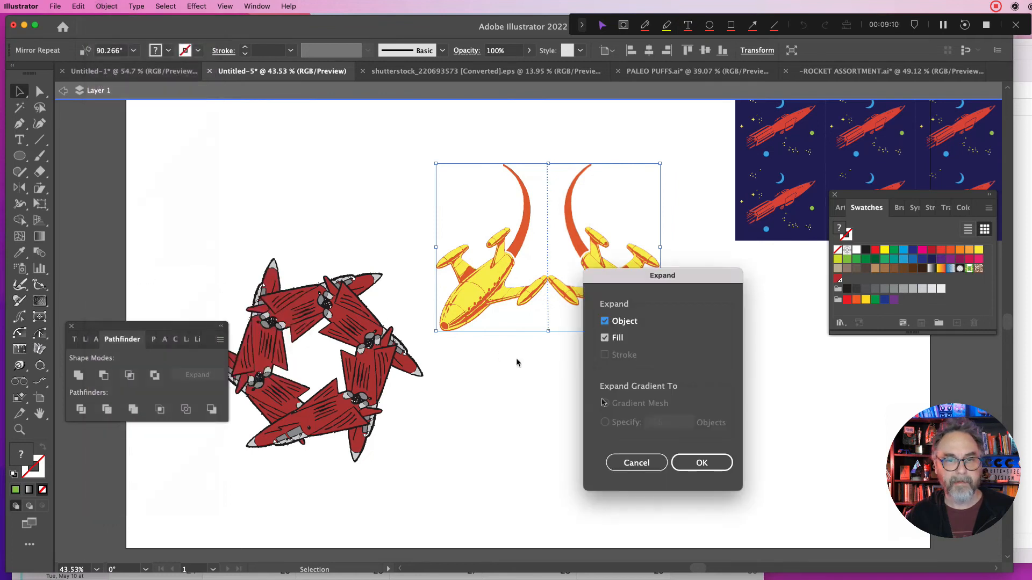
click(711, 464)
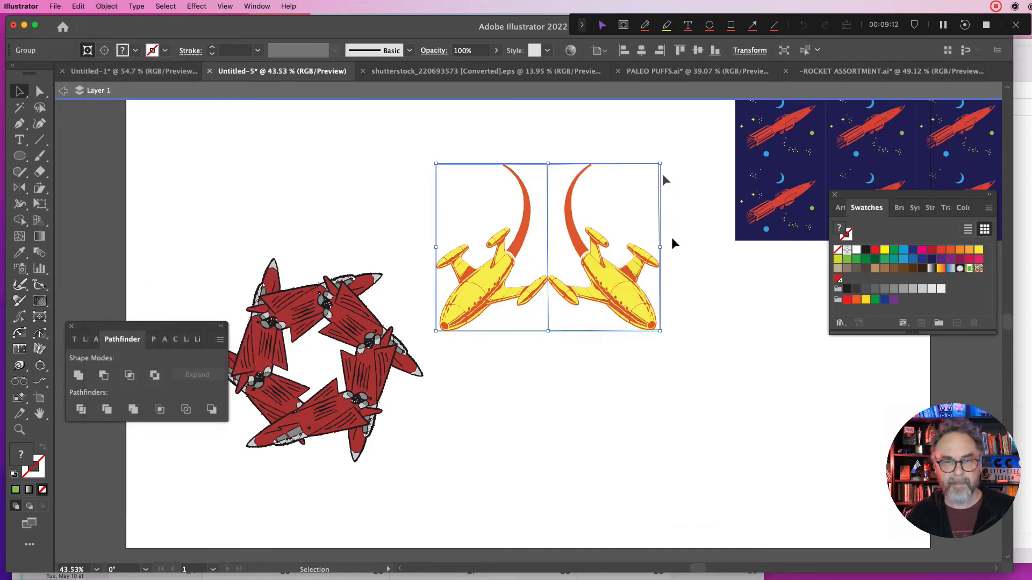
click(676, 140)
mouse_move(623, 278)
mouse_down()
mouse_move(657, 295)
mouse_move(637, 287)
mouse_up()
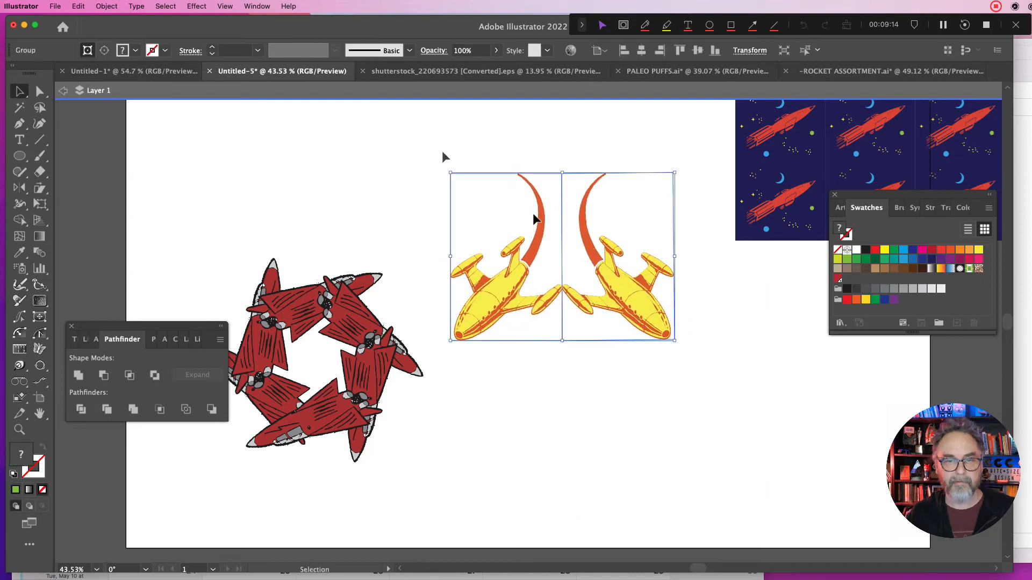
Ungroup the expanded spaceship pair and move the right spaceship slightly away from the left one.
click(110, 6)
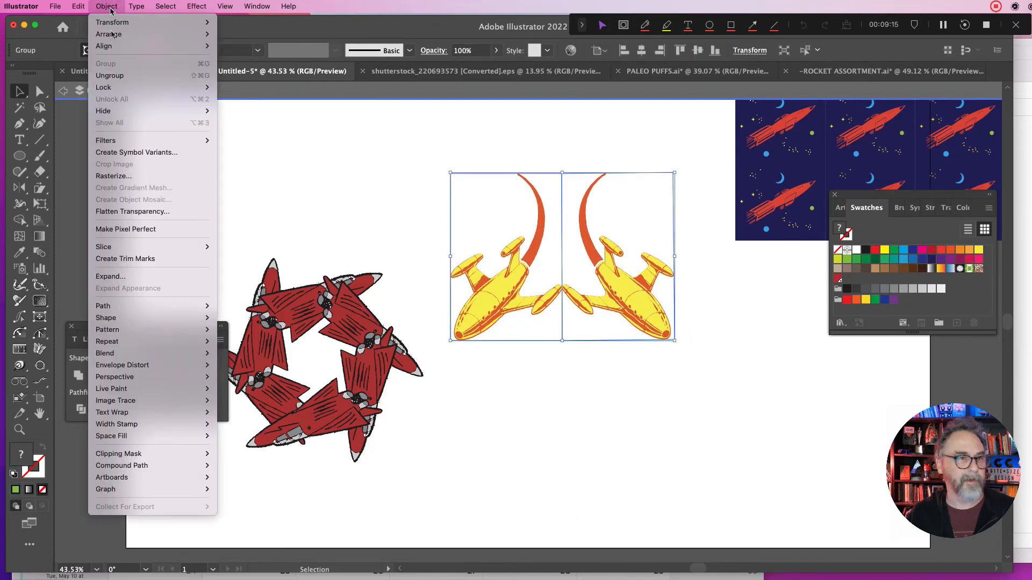
click(110, 75)
click(627, 276)
mouse_move(629, 279)
mouse_down()
mouse_move(694, 388)
mouse_move(633, 291)
mouse_up()
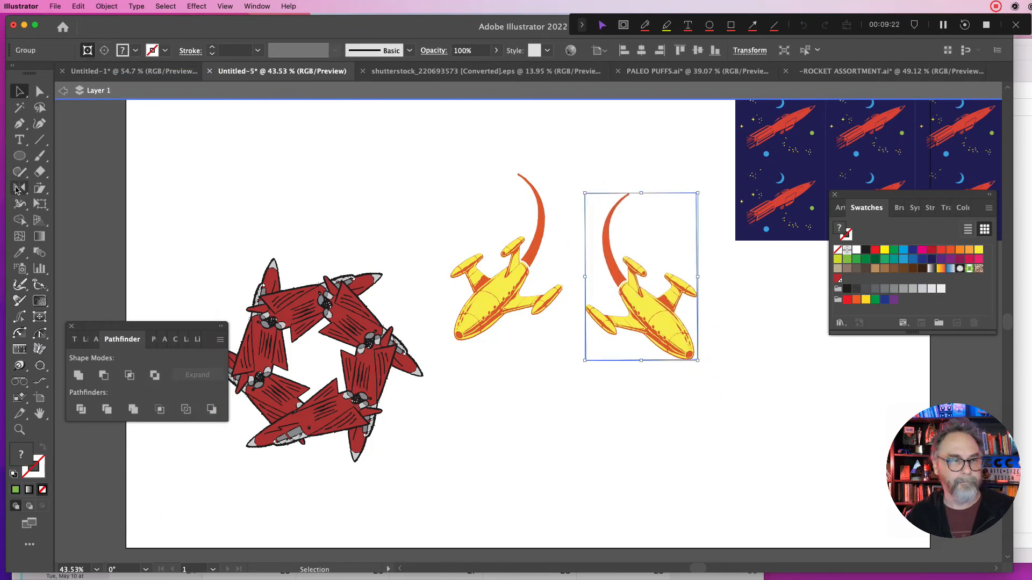
drag(644, 306, 635, 289)
click(480, 307)
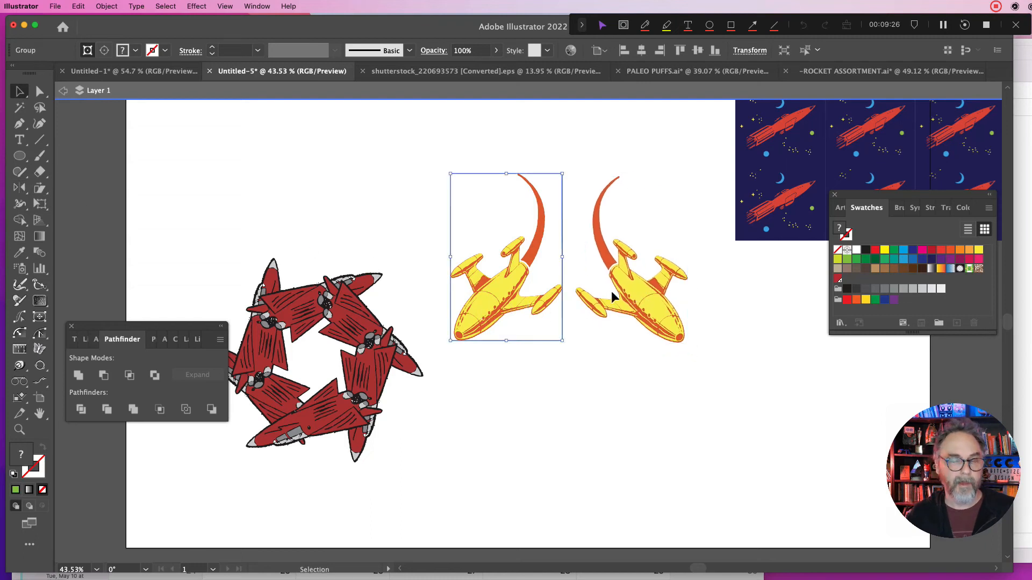
key(Delete)
click(636, 294)
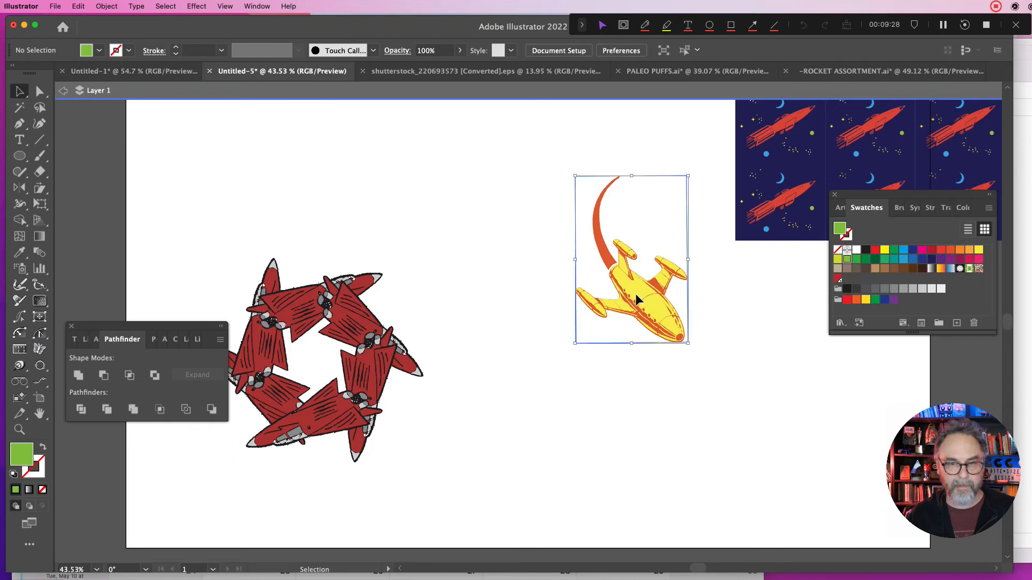
key(super+z)
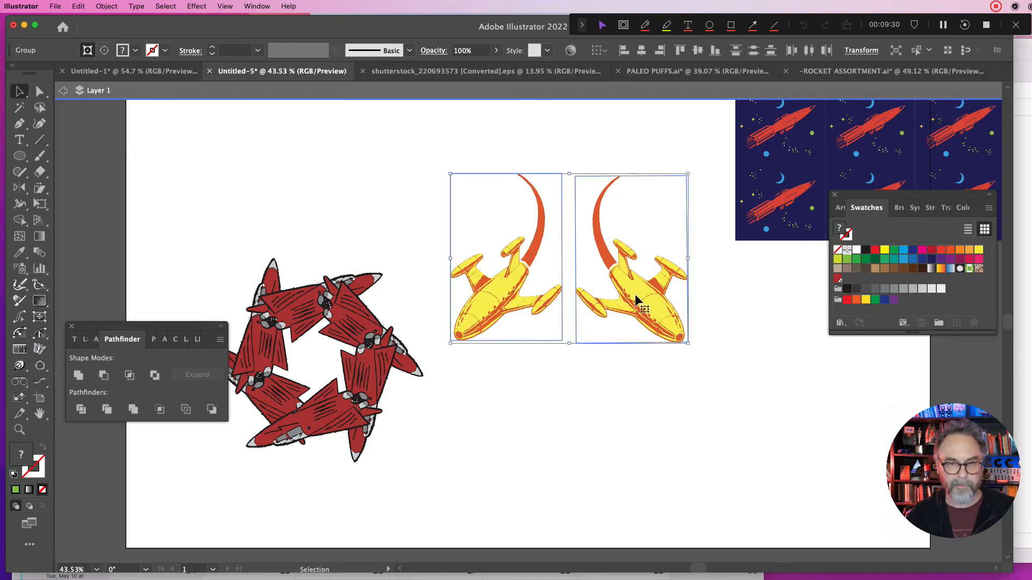
Delete the right spaceship and apply a Mirror repeat to the remaining left one.
click(678, 379)
click(650, 312)
key(Delete)
click(511, 311)
click(76, 6)
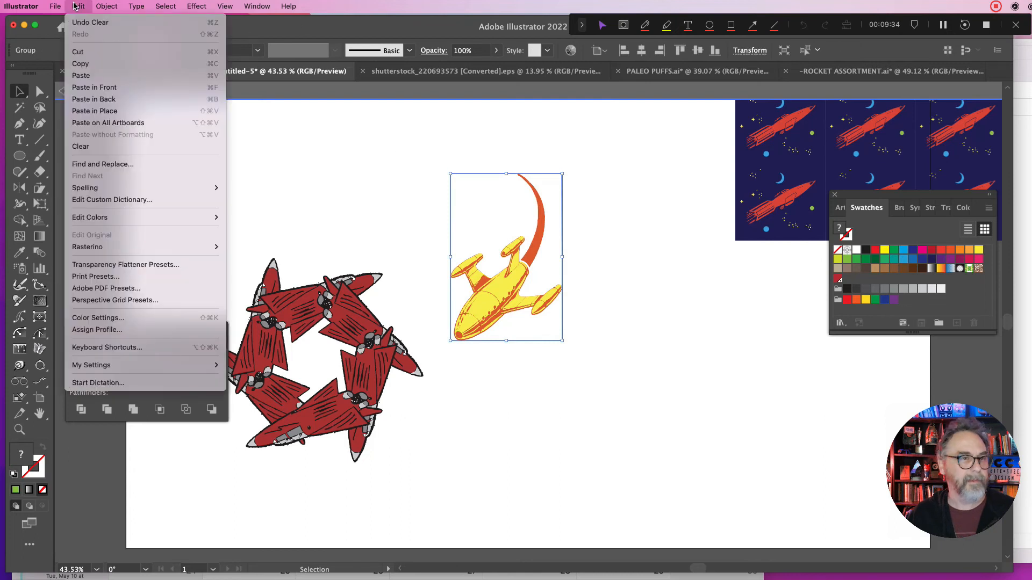
mouse_move(107, 6)
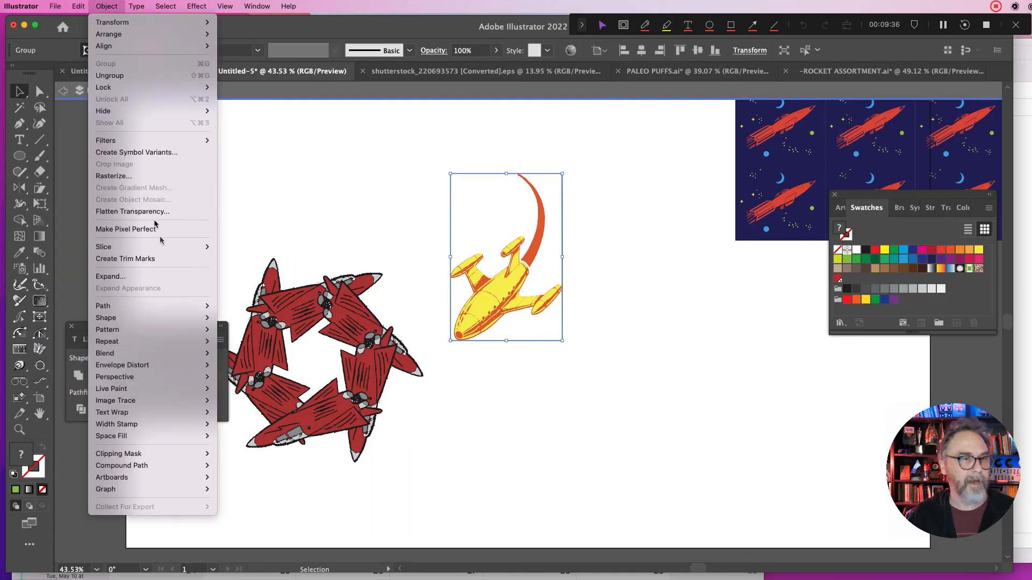
mouse_move(165, 340)
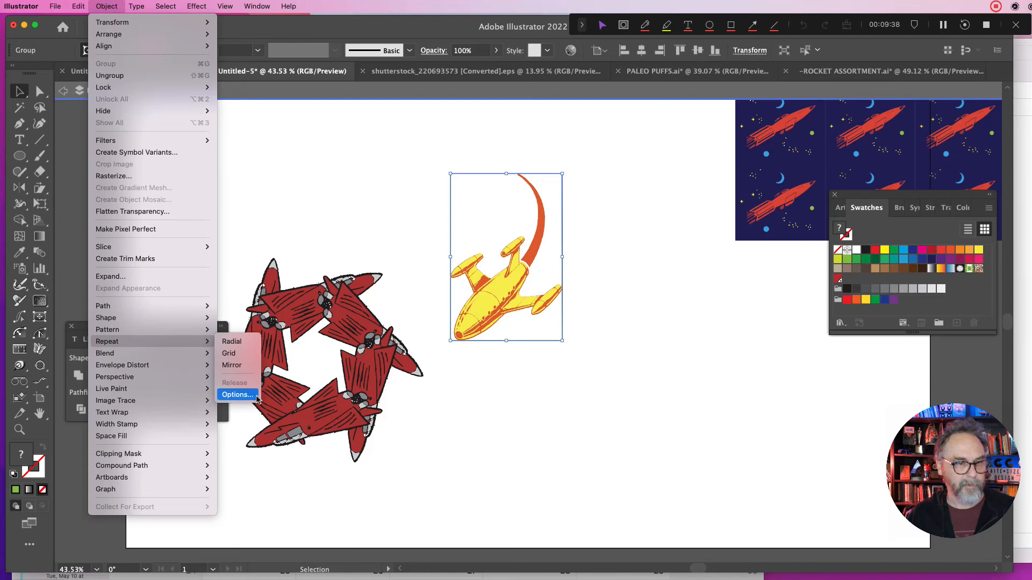
click(242, 368)
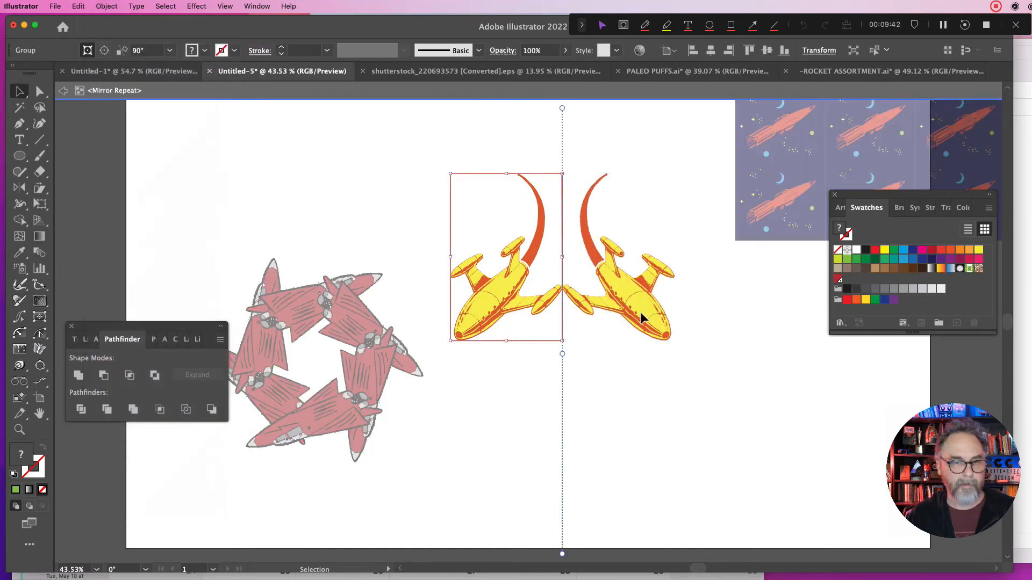
Review the Radial, Grid and Mirror settings in Repeat Options, accepting 90° as the mirror axis angle.
click(601, 250)
click(106, 6)
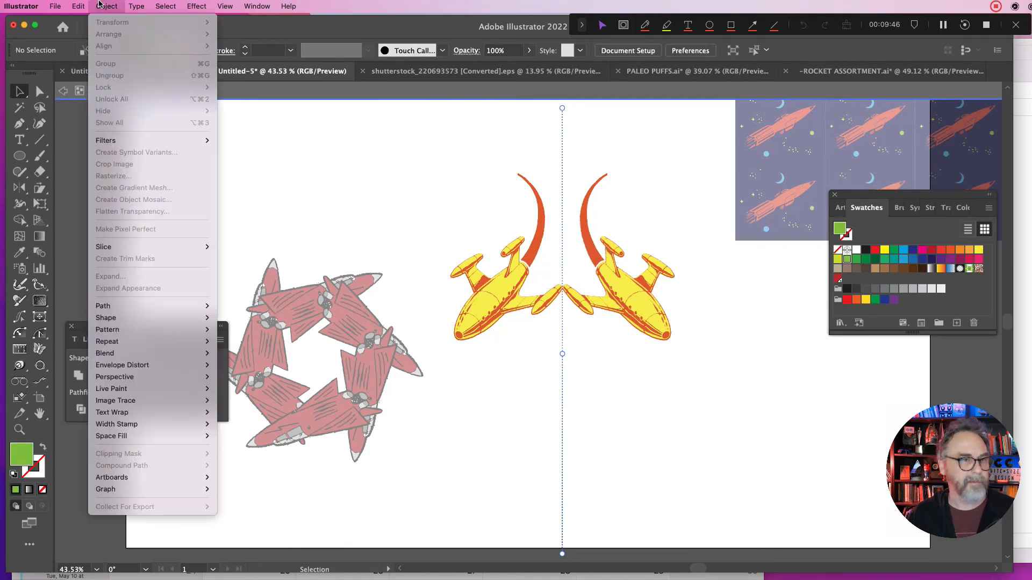
mouse_move(156, 343)
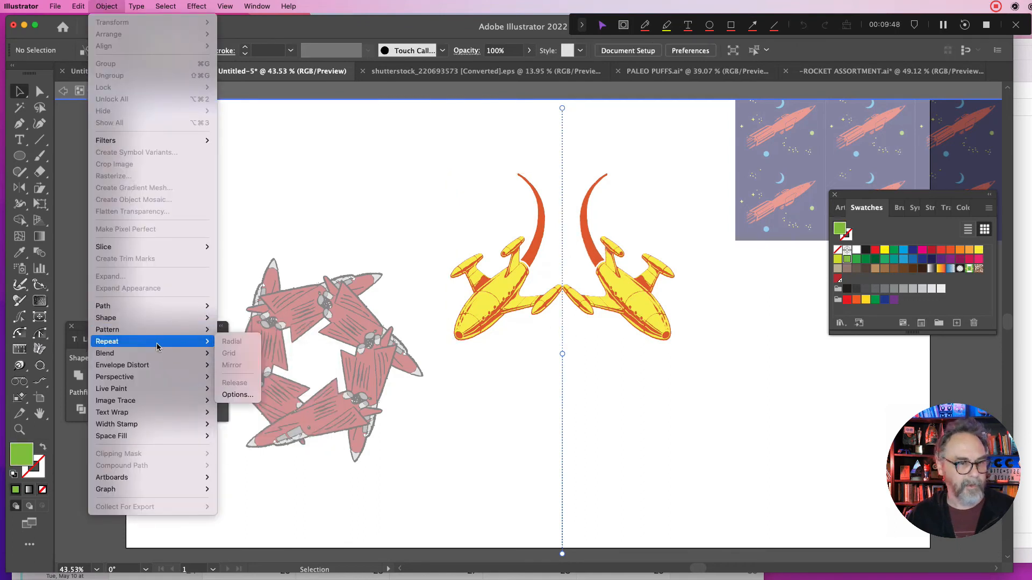
click(237, 394)
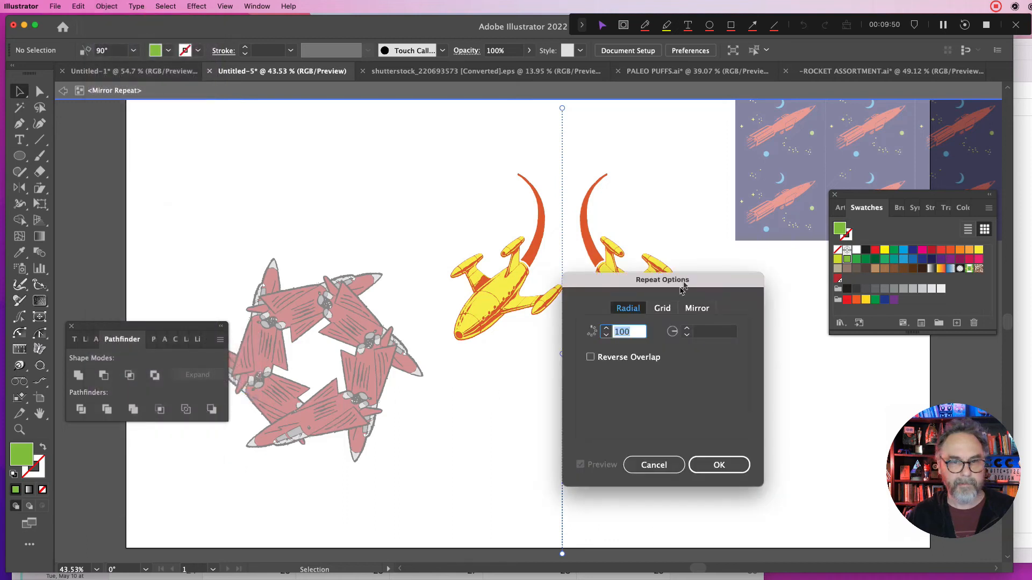
drag(720, 277, 327, 115)
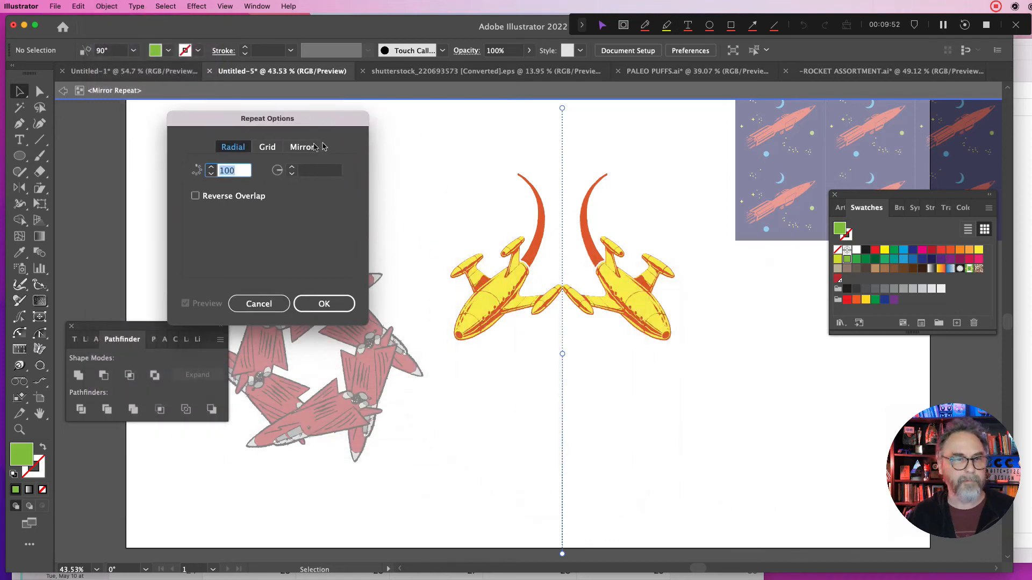
click(268, 147)
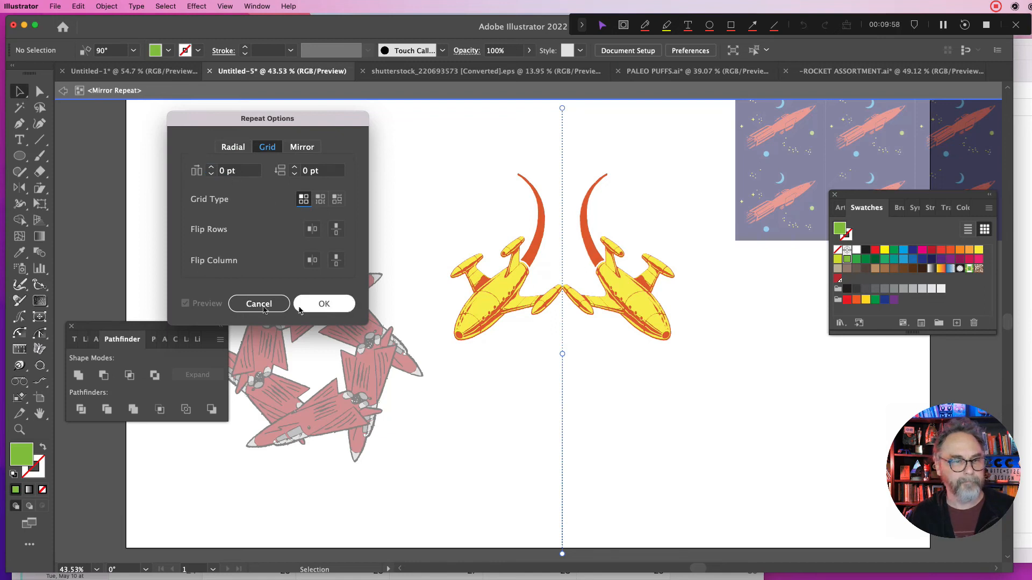
click(306, 149)
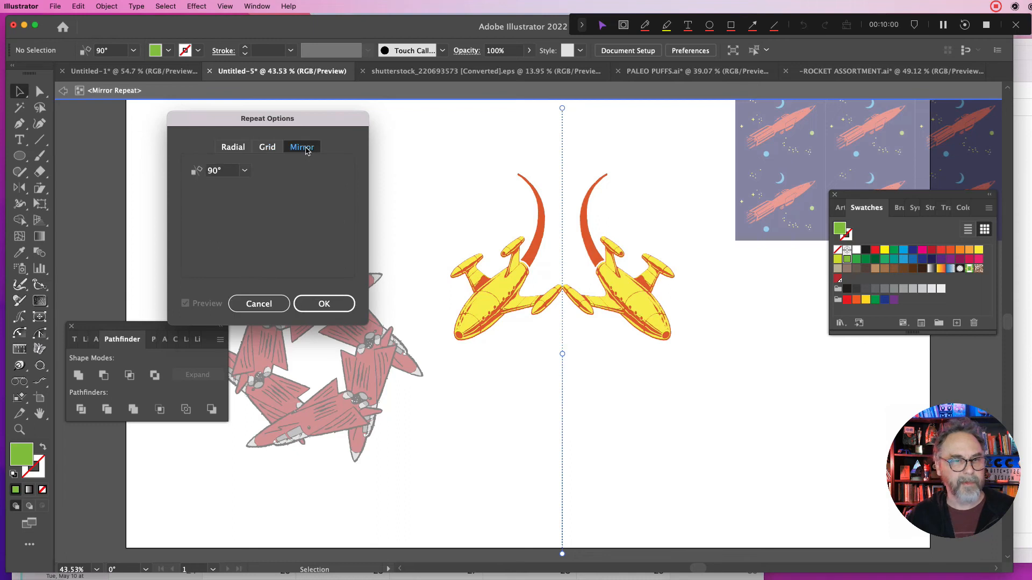
click(245, 172)
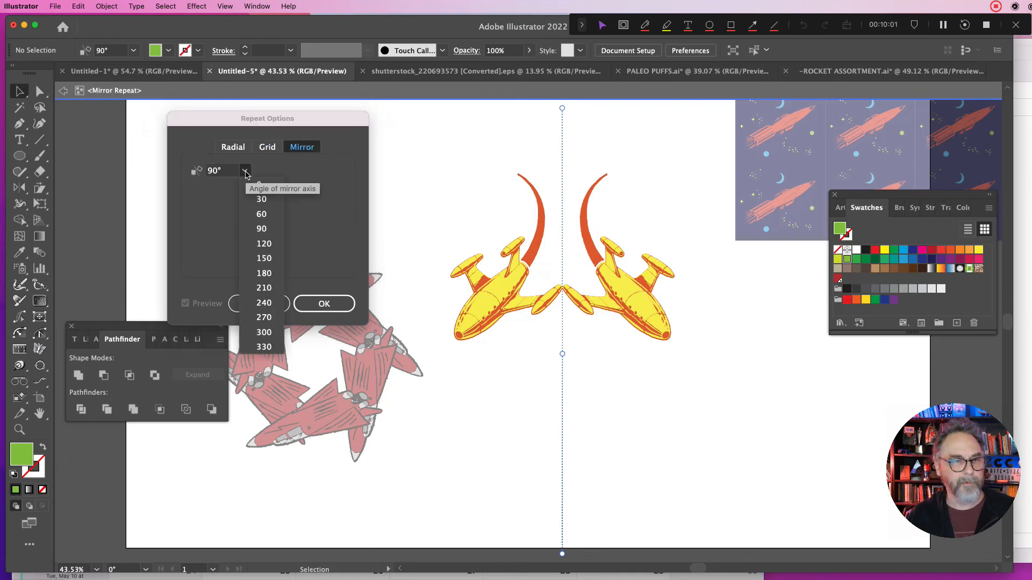
click(262, 222)
click(326, 307)
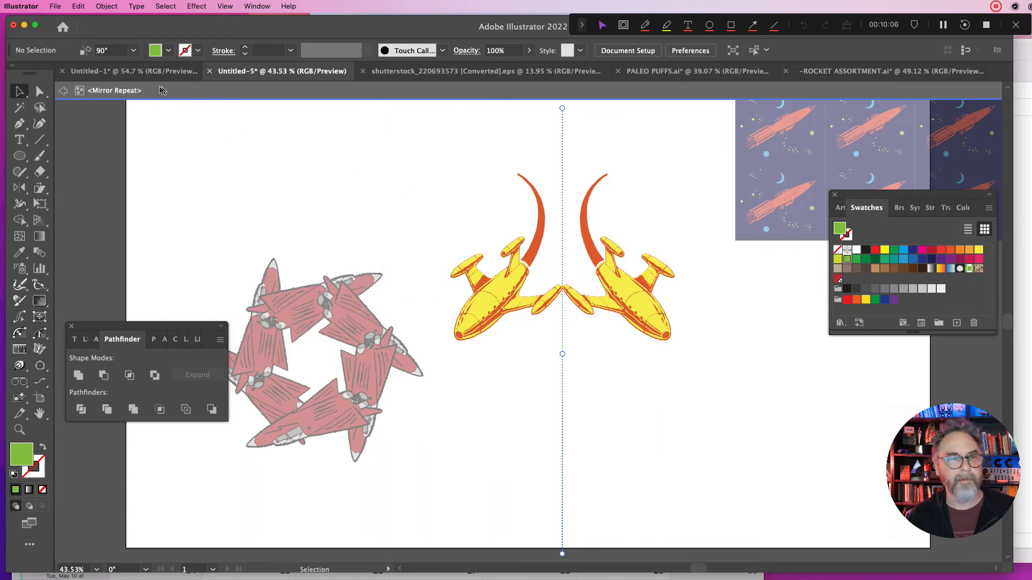
Exit the mirror repeat's isolation mode and set the rocket grid repeat's grid type to Brick by Row.
click(64, 91)
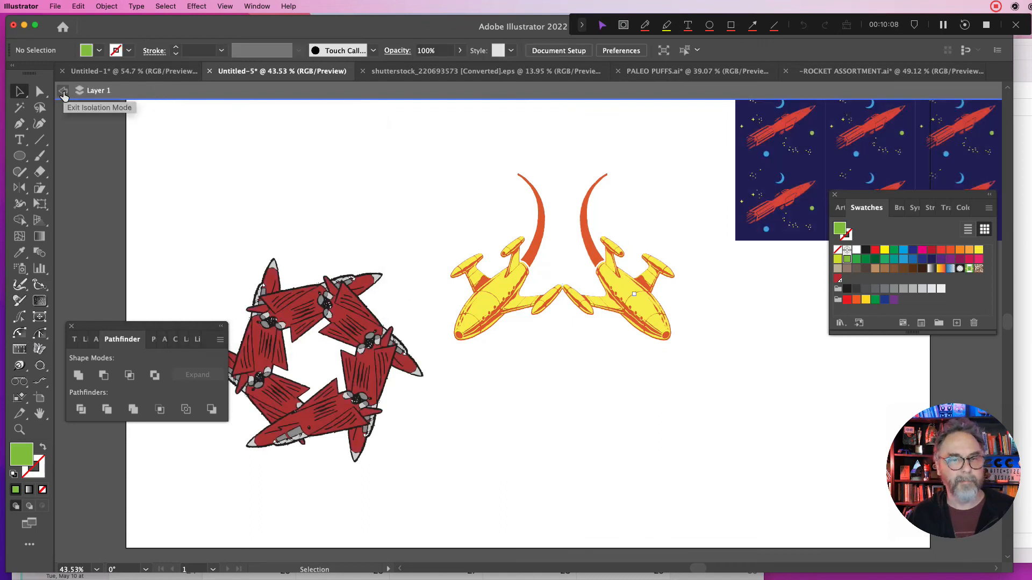
click(766, 130)
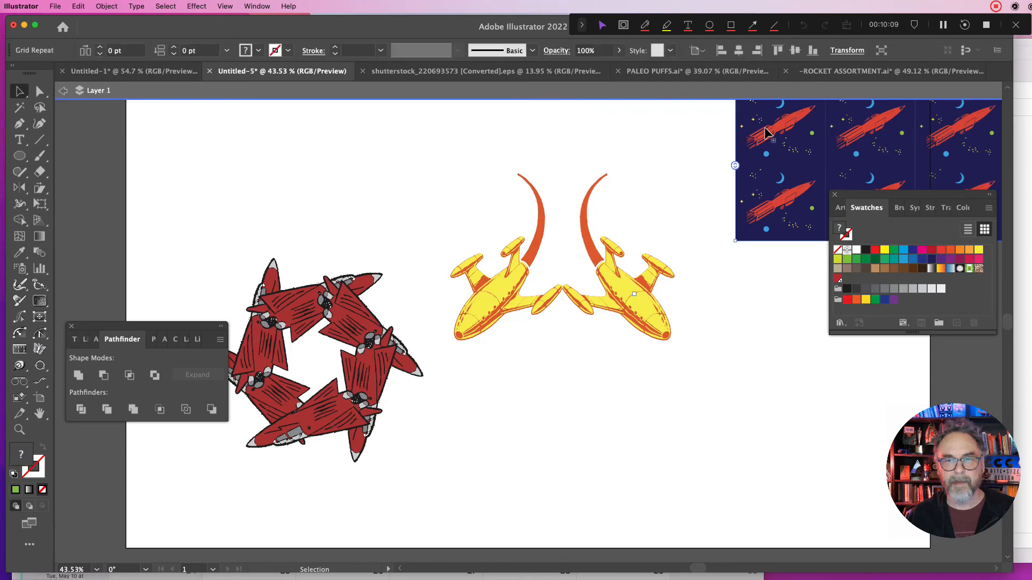
click(78, 5)
mouse_move(60, 6)
mouse_move(107, 6)
mouse_move(160, 322)
mouse_move(177, 341)
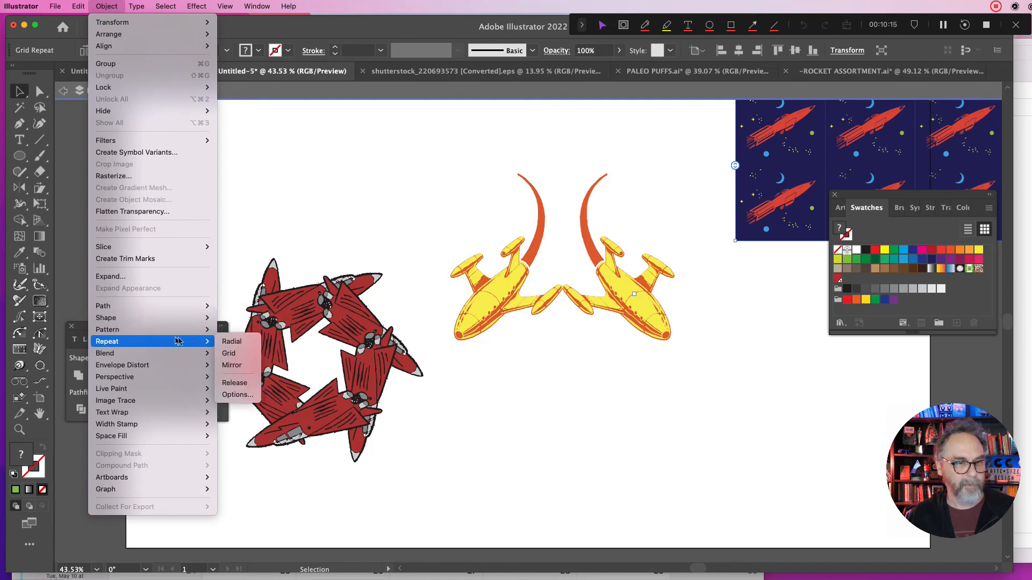
click(248, 400)
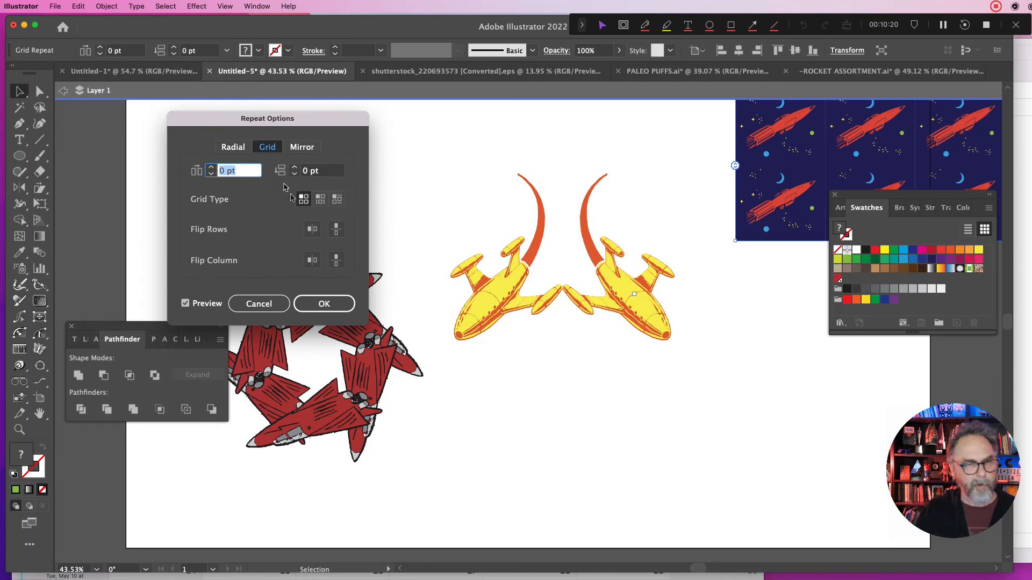
click(320, 200)
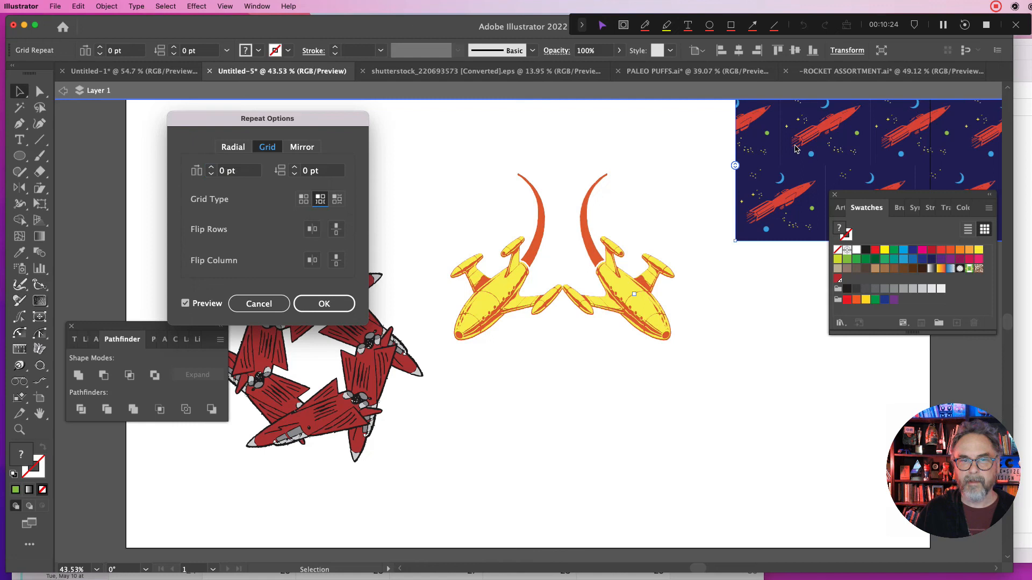
Try horizontal and vertical row flips and the Brick by Column type on the rocket grid, returning to unflipped Brick by Row.
click(313, 230)
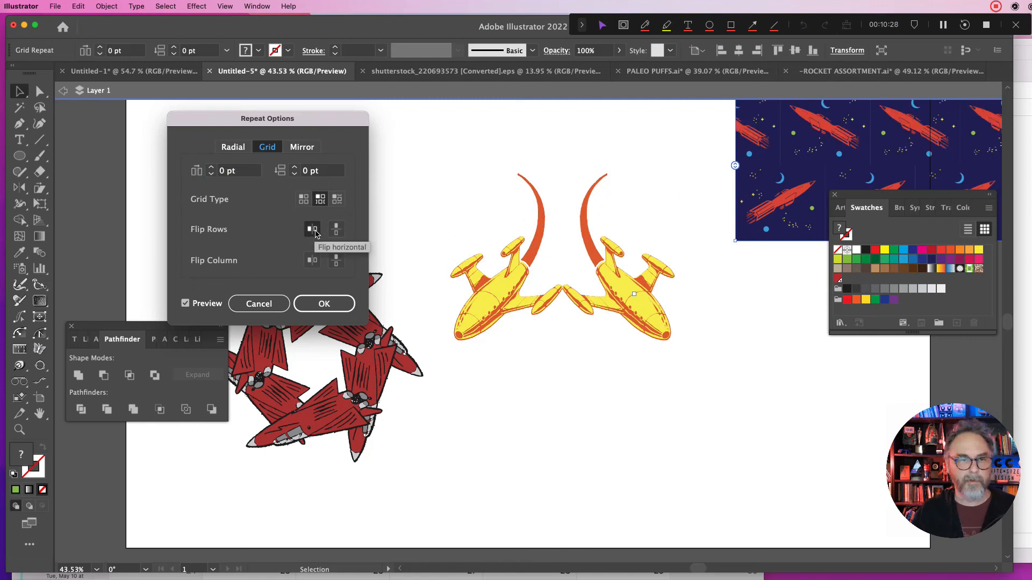
click(334, 231)
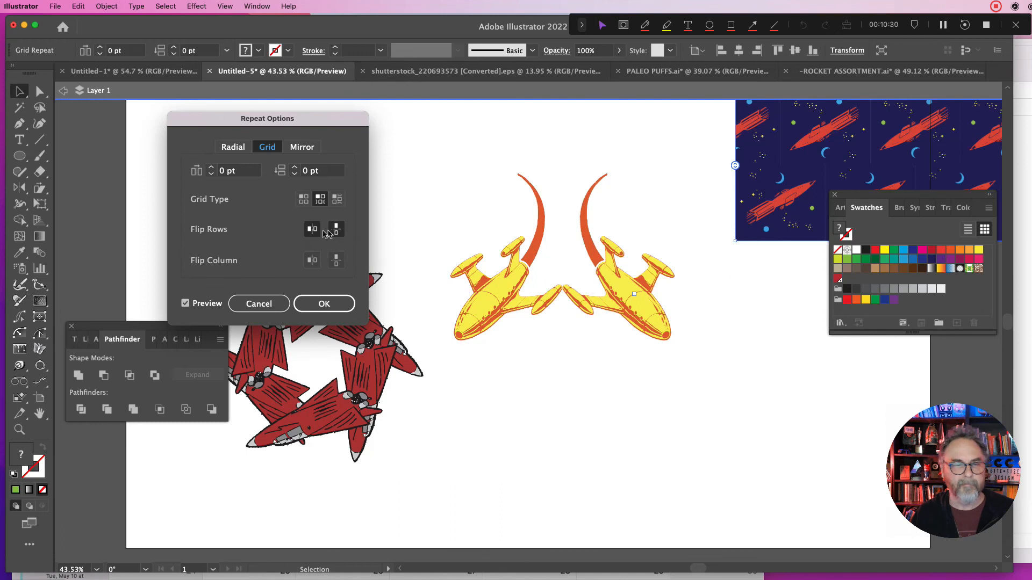
click(312, 230)
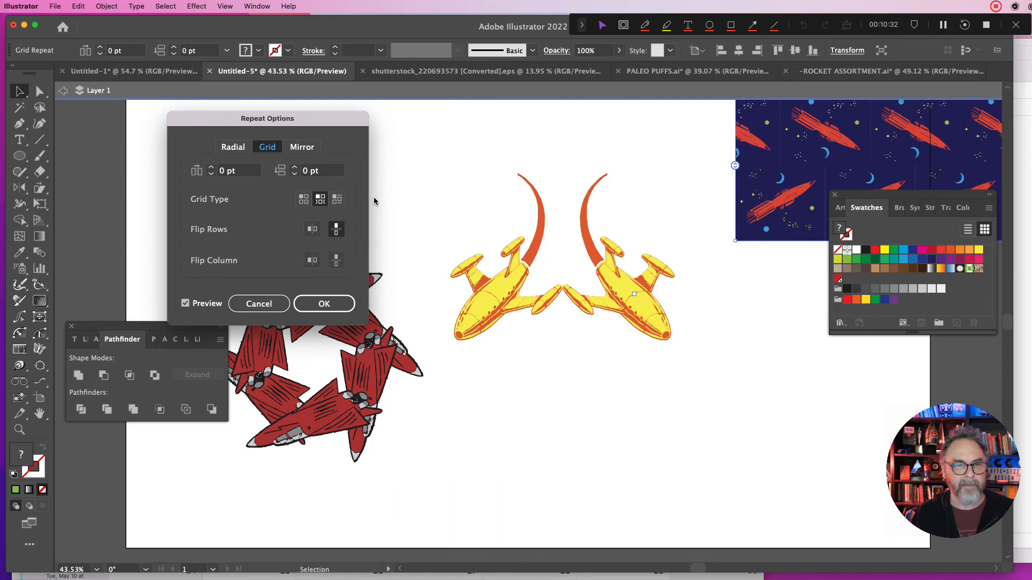
click(338, 199)
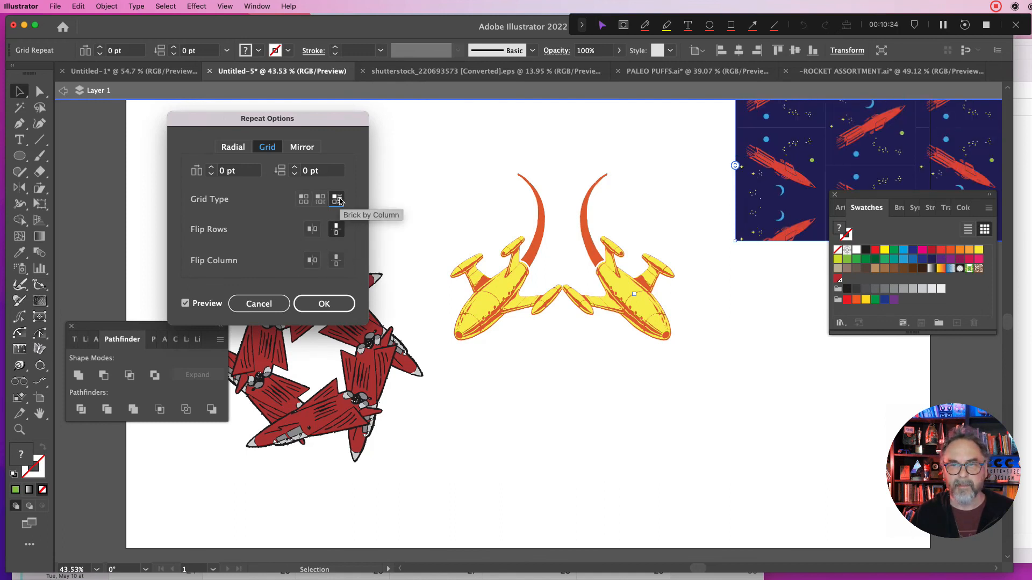
click(319, 200)
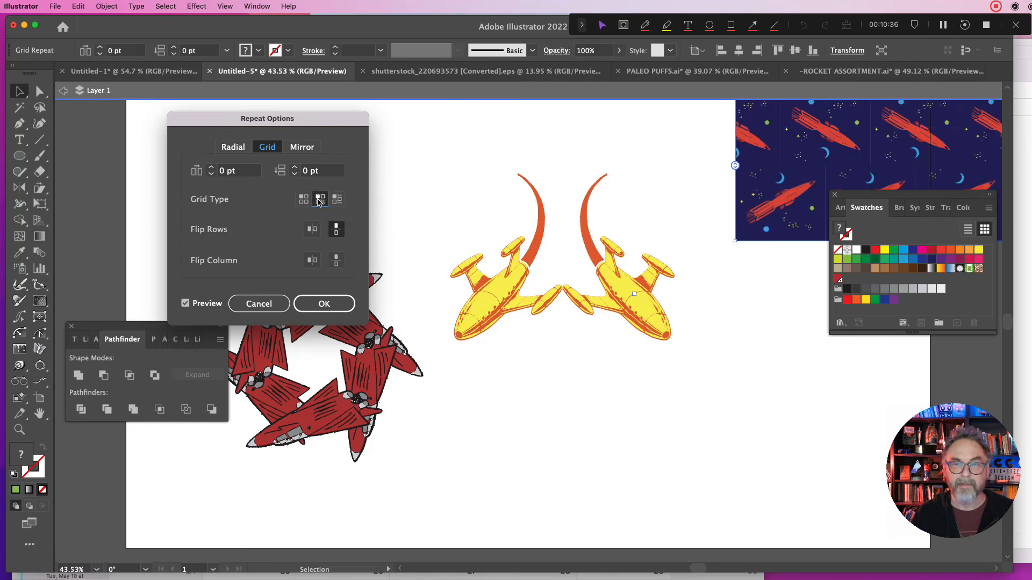
click(336, 230)
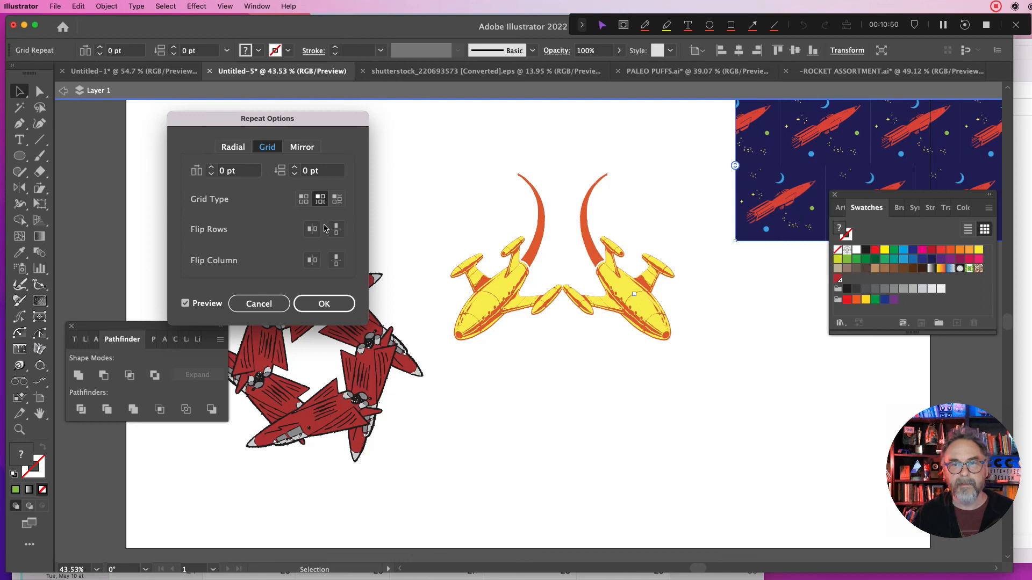
Apply the grid options, move the rocket pattern to the artboard's upper-left corner, and extend it down and right over nearly the whole artboard.
click(324, 304)
drag(783, 175, 175, 183)
drag(483, 251, 520, 264)
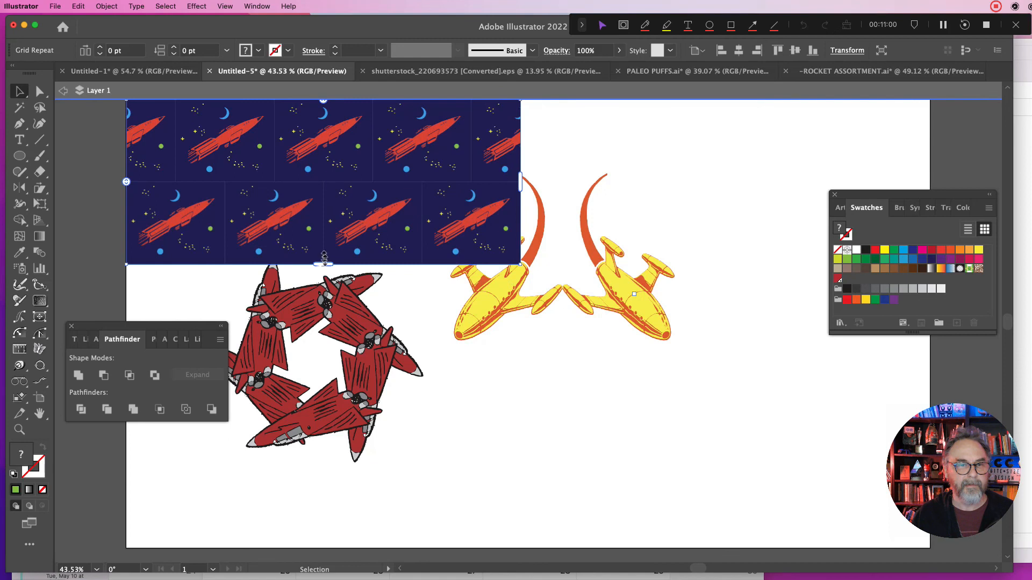
drag(324, 258, 308, 525)
drag(518, 313, 917, 321)
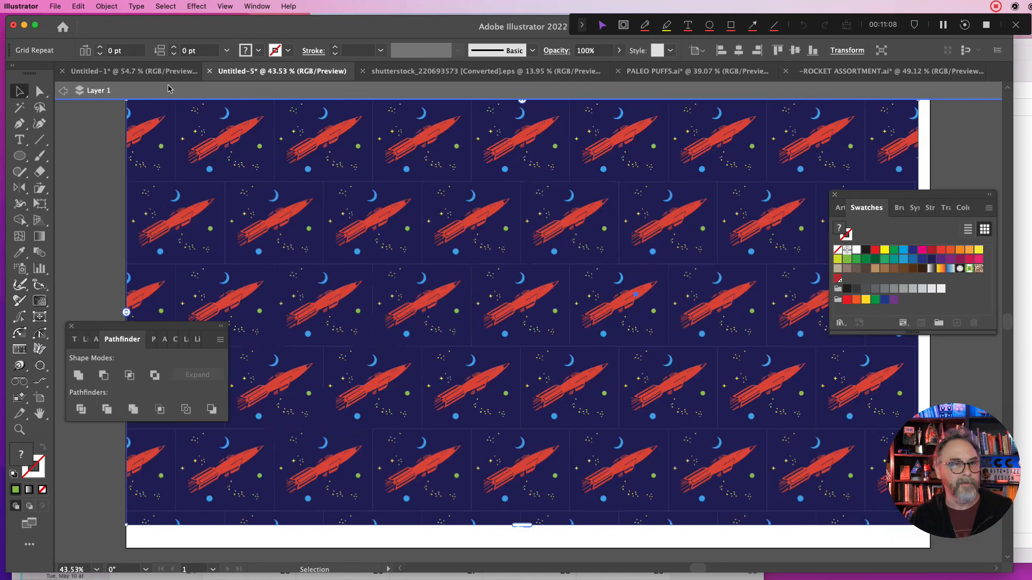